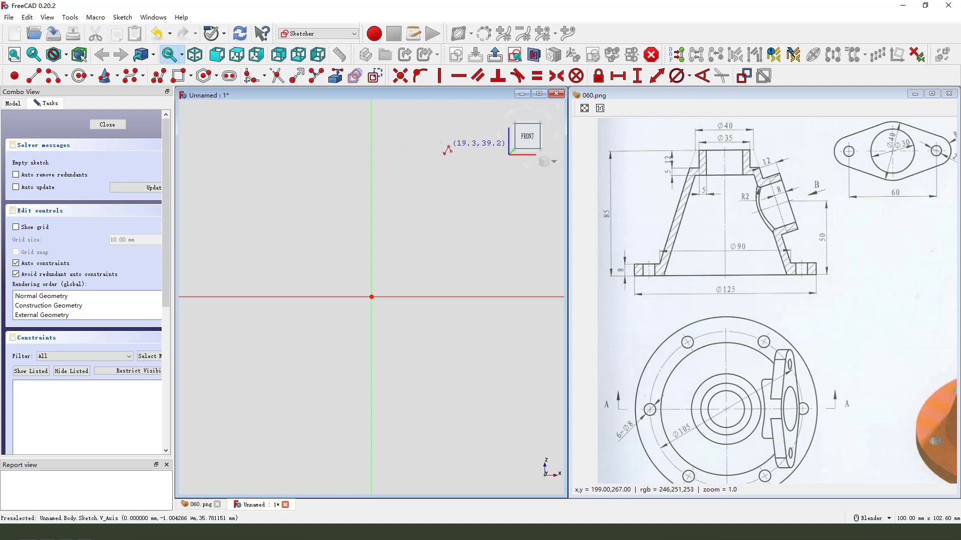
Step: Draw the outer outline as a polyline: top edge about 8 mm long, vertical collar side, short shoulder, sloping wall and horizontal flange top
scroll(242, 159, down, 1)
scroll(422, 142, up, 1)
scroll(294, 229, down, 1)
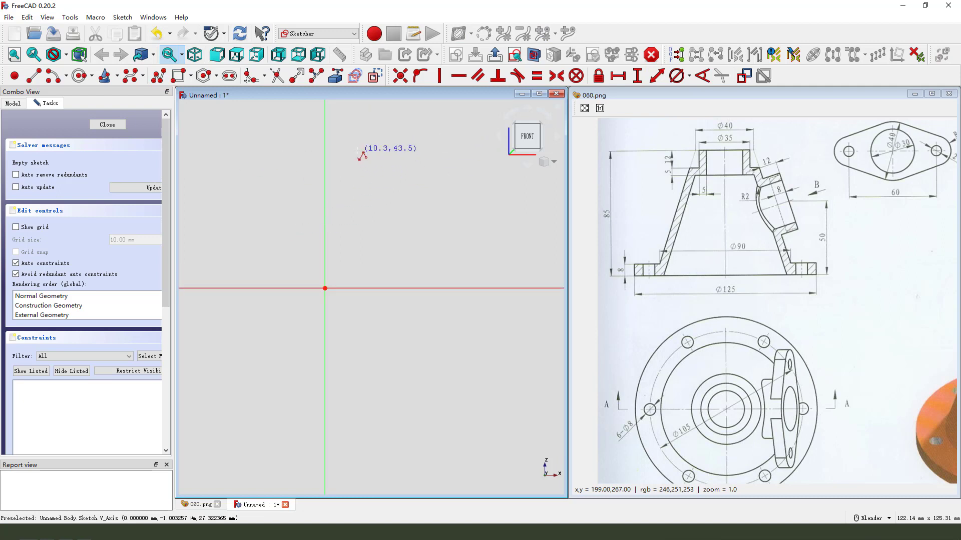
scroll(460, 243, down, 1)
scroll(313, 155, up, 1)
click(324, 145)
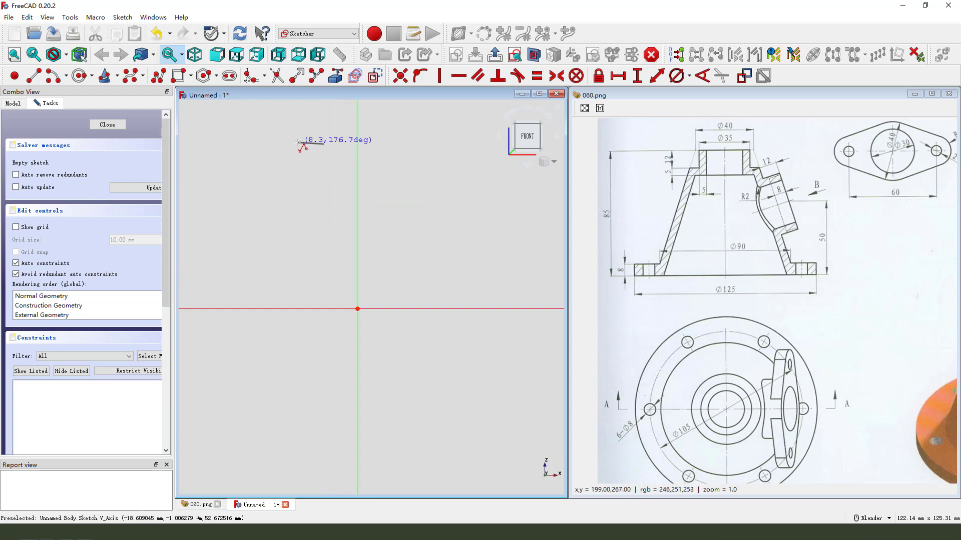
click(297, 144)
click(297, 174)
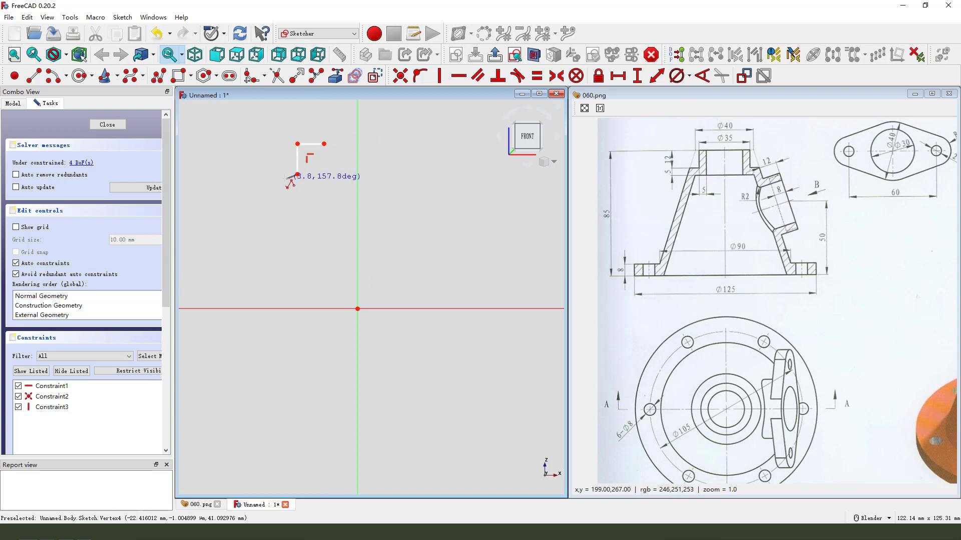
click(281, 174)
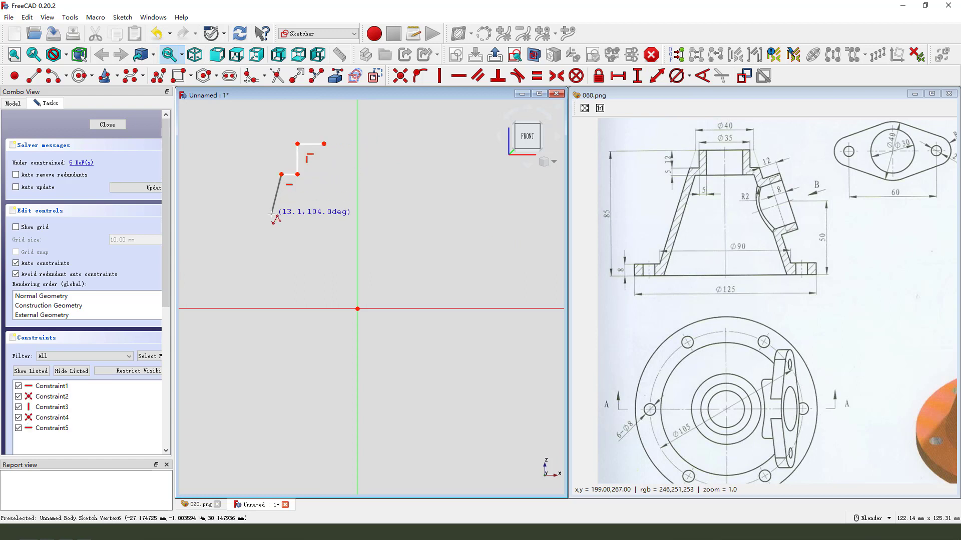
click(266, 294)
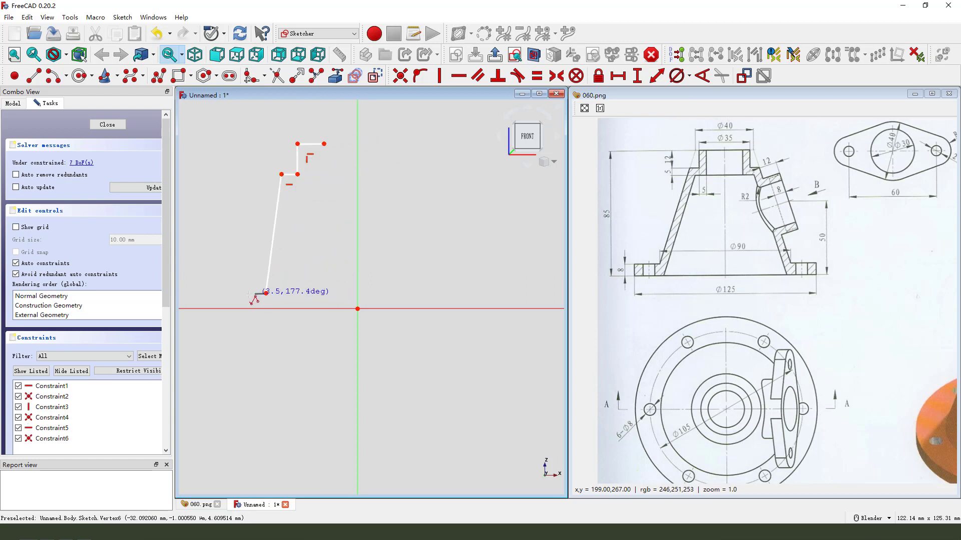
click(230, 294)
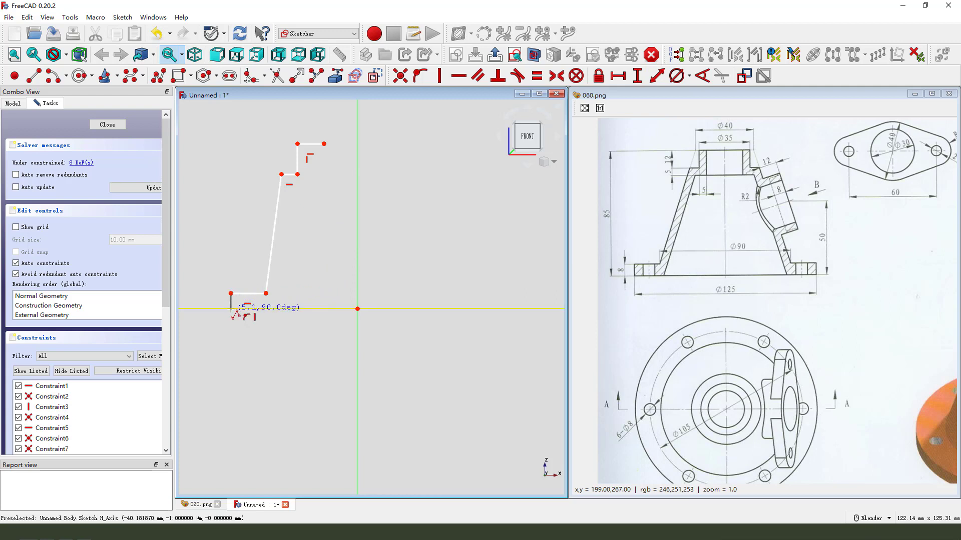
Step: Close the polyline with a flange edge about 5 mm high, a base on the horizontal axis, an inner sloping wall, collar underside and vertical inner edge
click(231, 309)
click(282, 309)
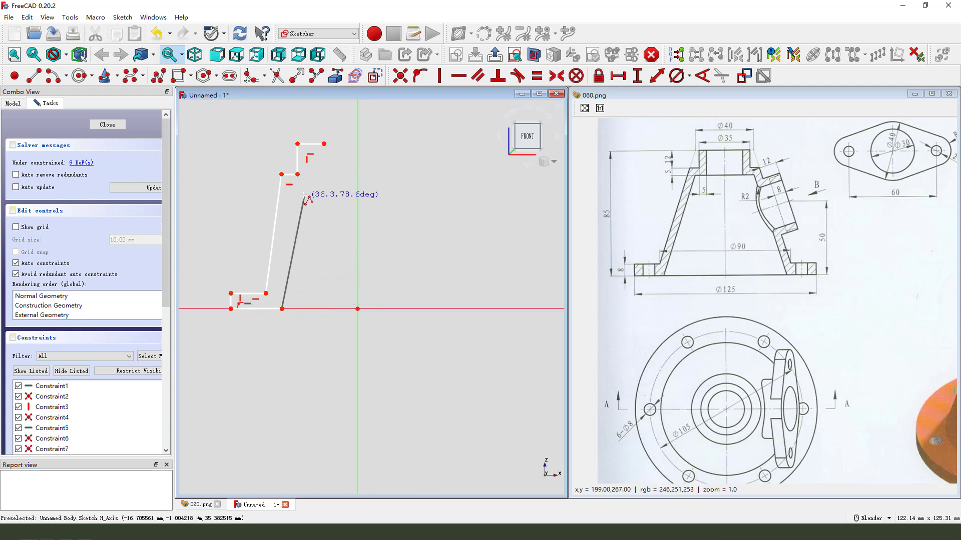
click(294, 192)
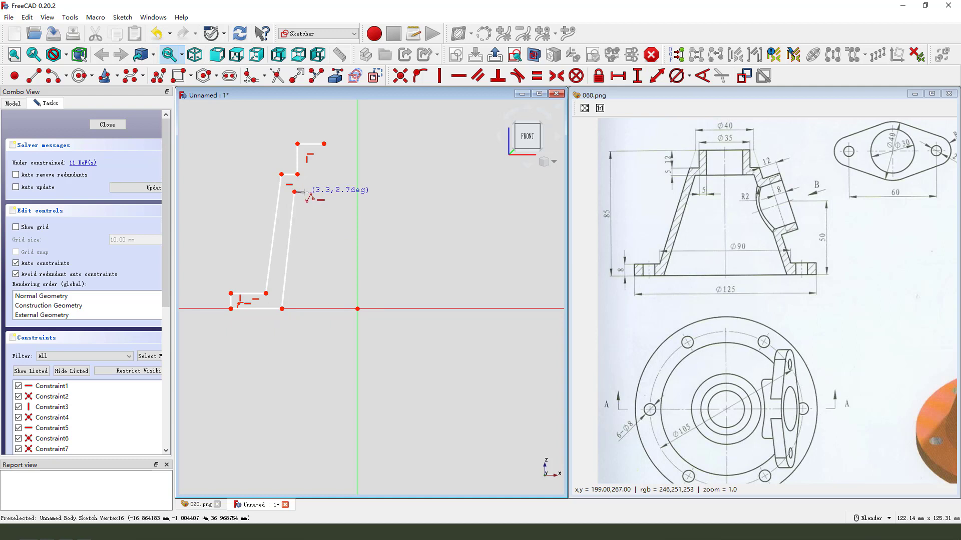
click(324, 191)
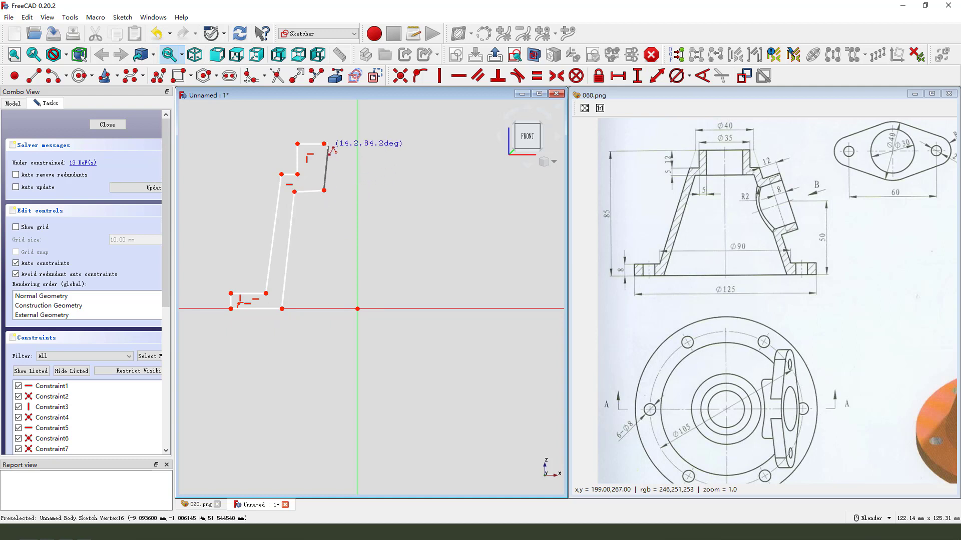
click(324, 144)
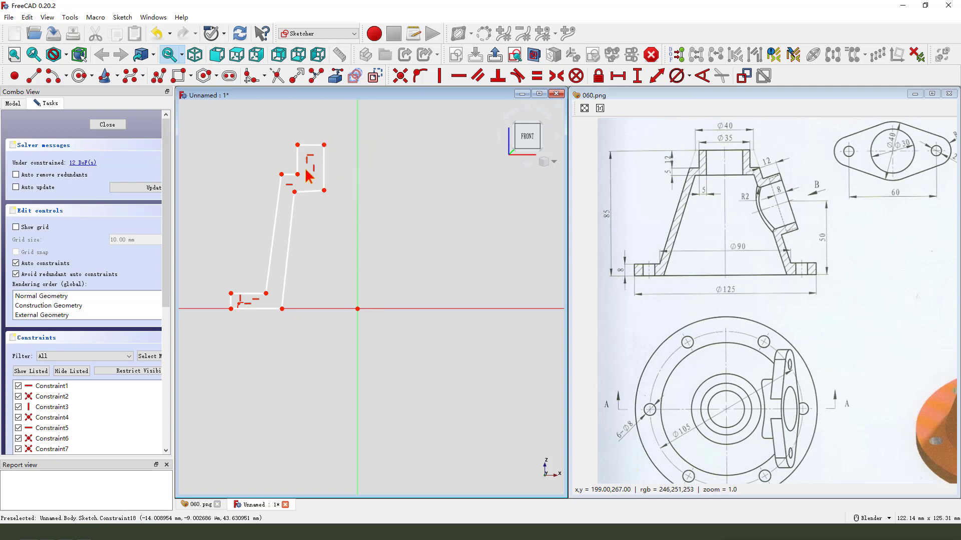
Step: Constrain the two sloping wall lines parallel and make the collar's lower edge horizontal
scroll(307, 171, up, 1)
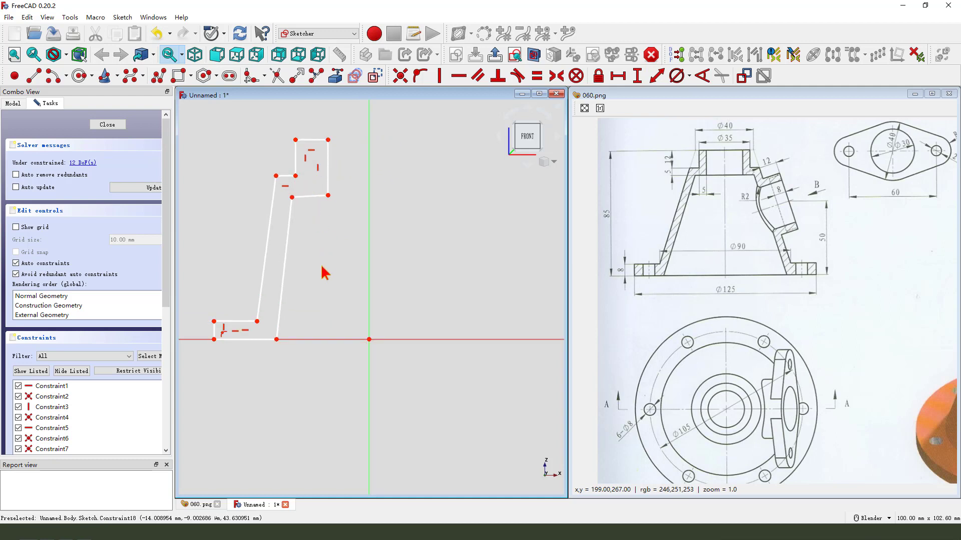
click(290, 219)
click(273, 207)
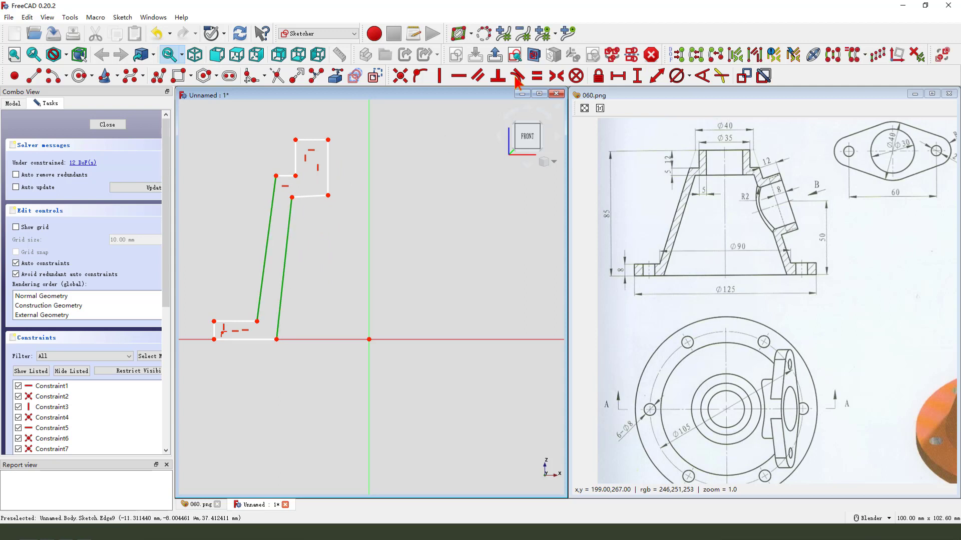
click(477, 75)
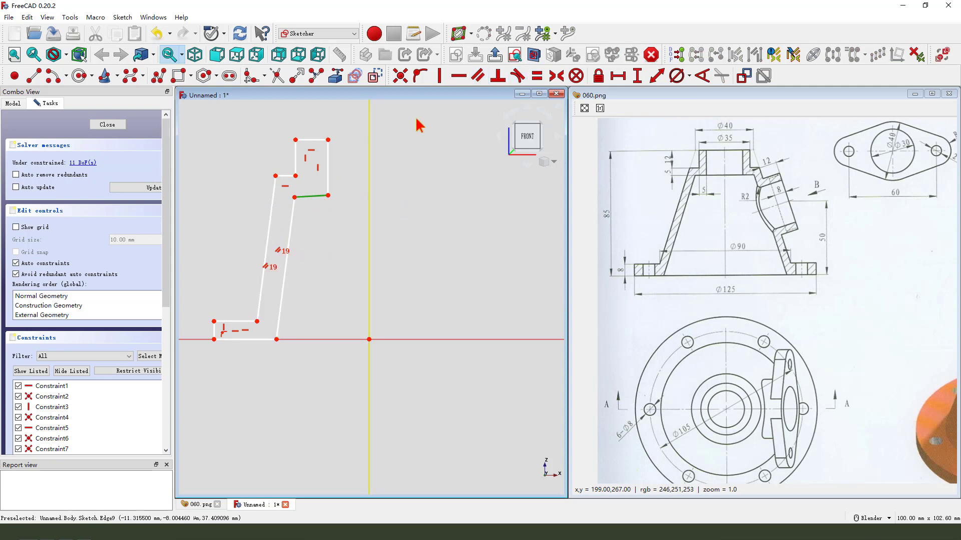
click(459, 76)
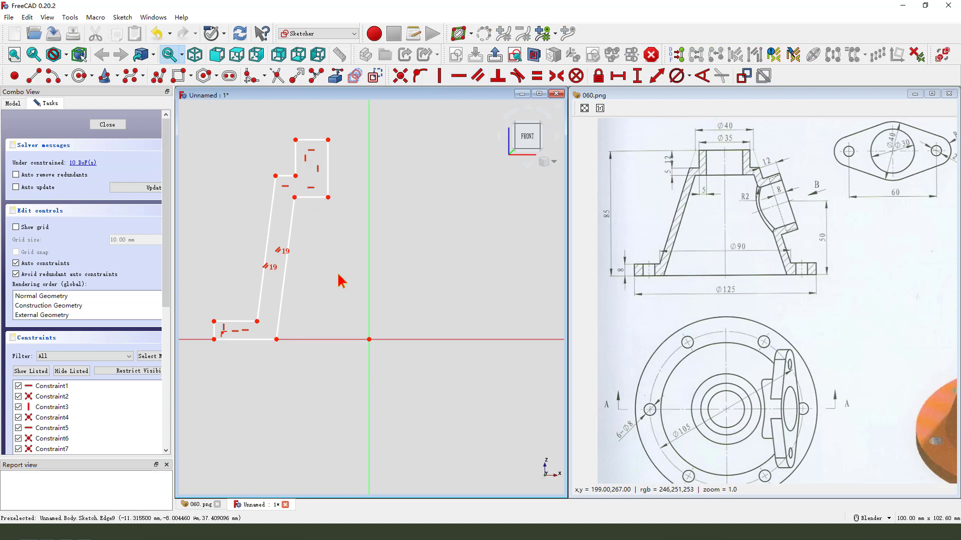
Step: Move the collar's inner vertical edge to about 13 mm from the vertical axis
scroll(330, 225, down, 1)
scroll(351, 165, up, 2)
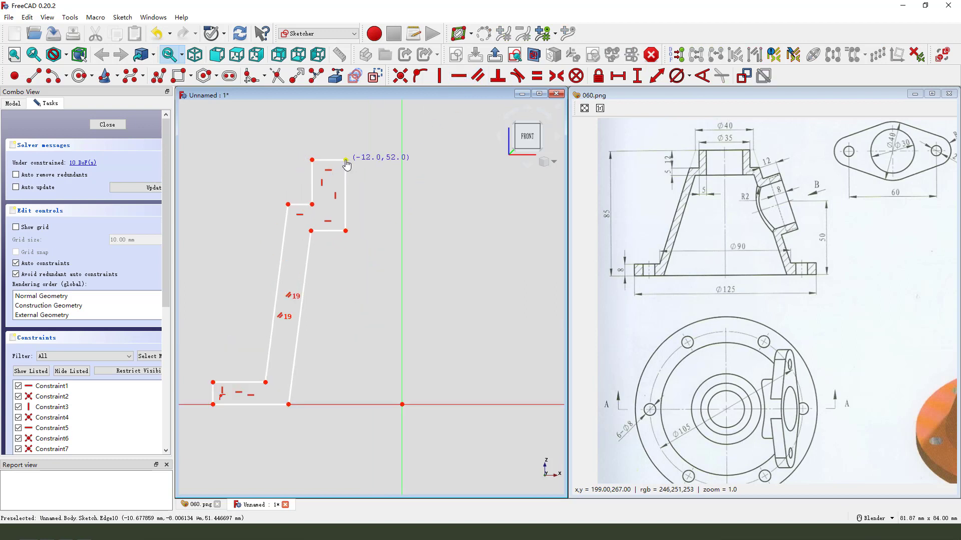
scroll(344, 238, down, 1)
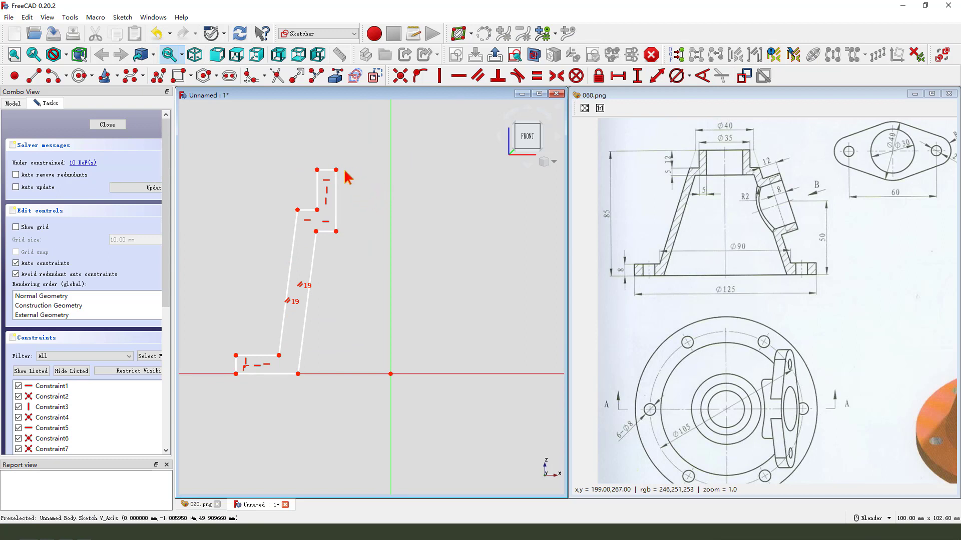
drag(337, 178, 342, 177)
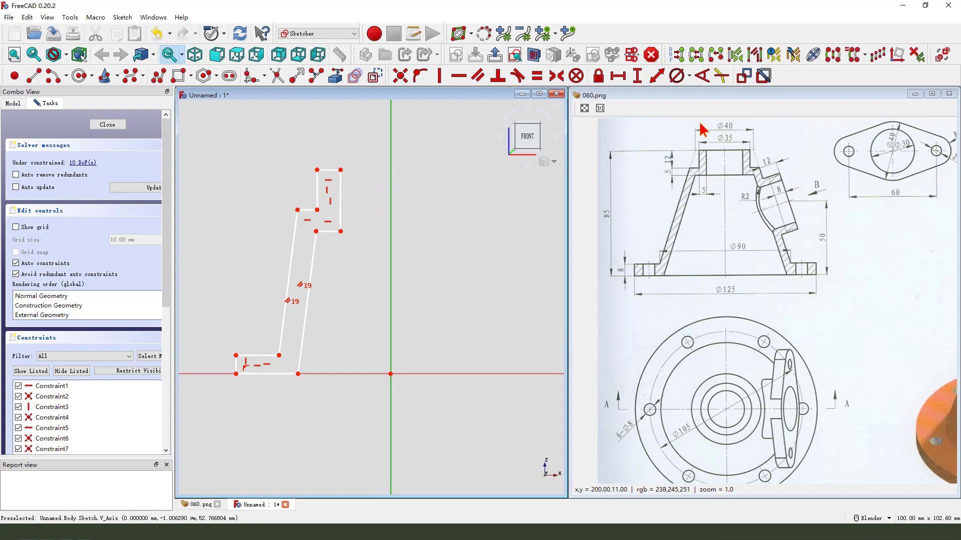
click(618, 76)
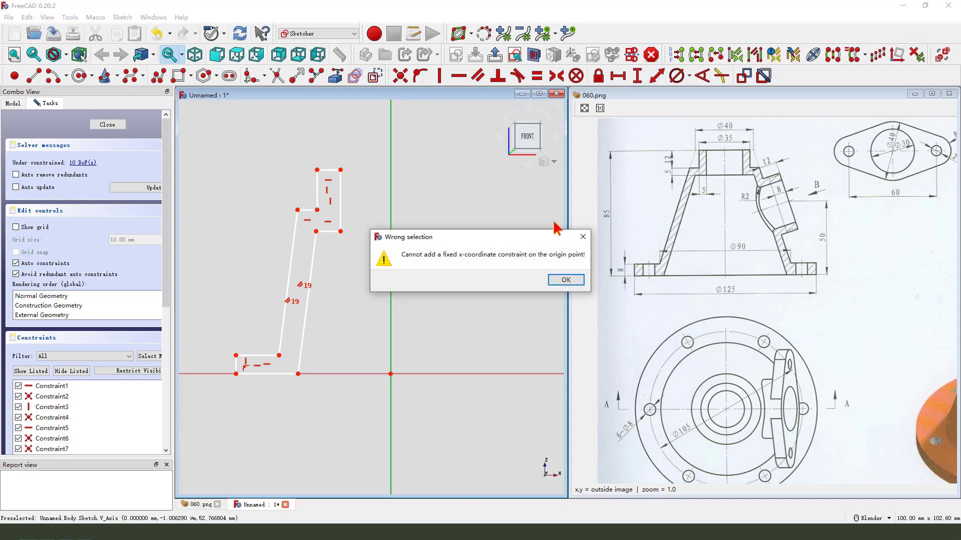
click(582, 237)
click(340, 170)
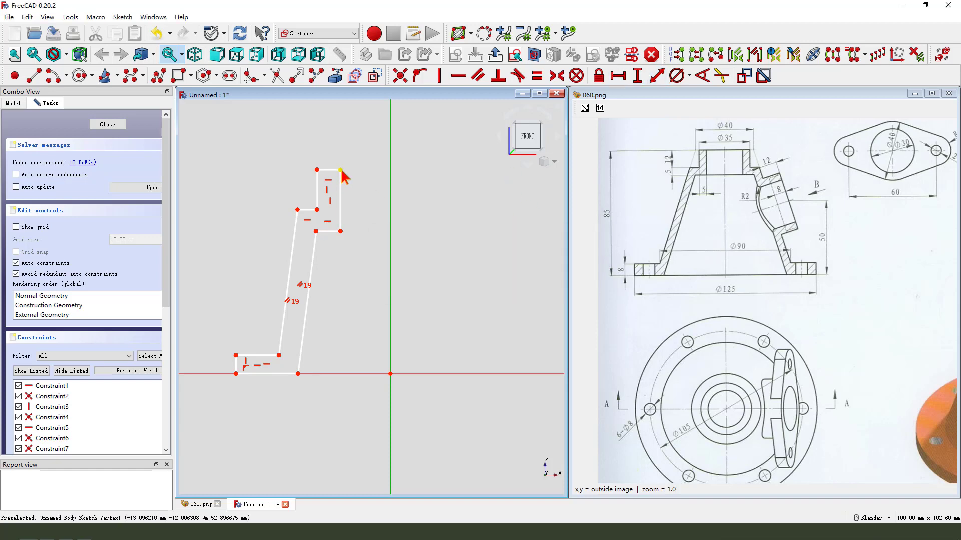
click(390, 373)
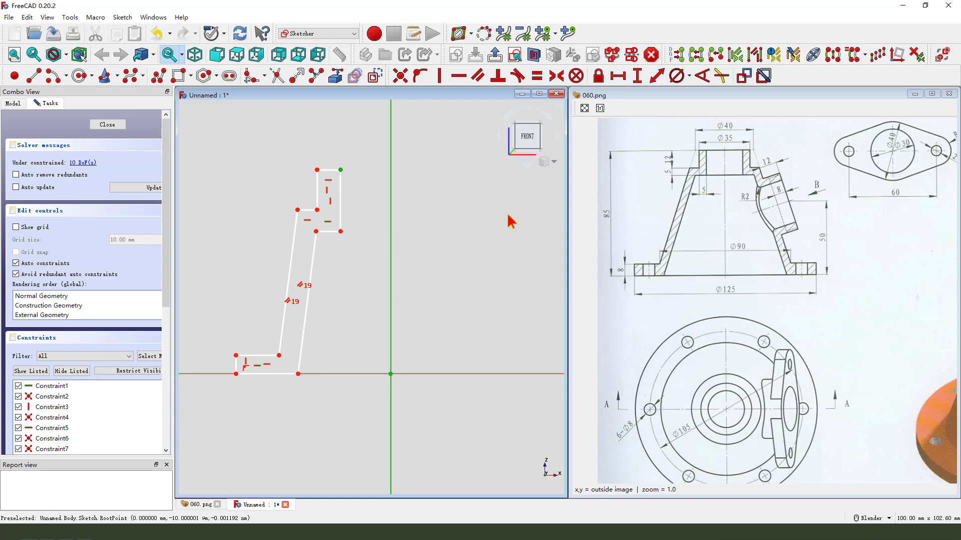
click(618, 76)
click(577, 236)
click(494, 246)
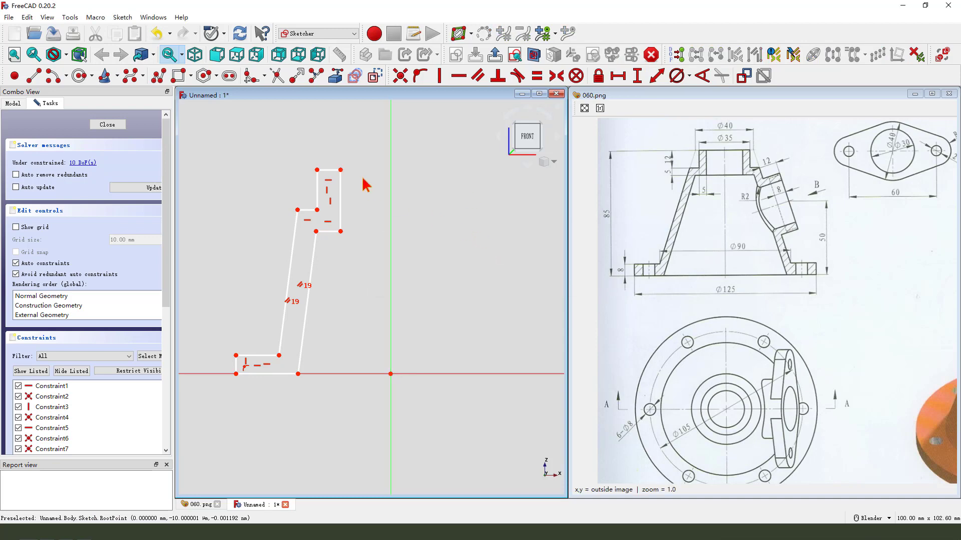
Step: Constrain the horizontal distance between the collar's inner top corner and the origin to 17.5 mm
click(340, 170)
click(391, 374)
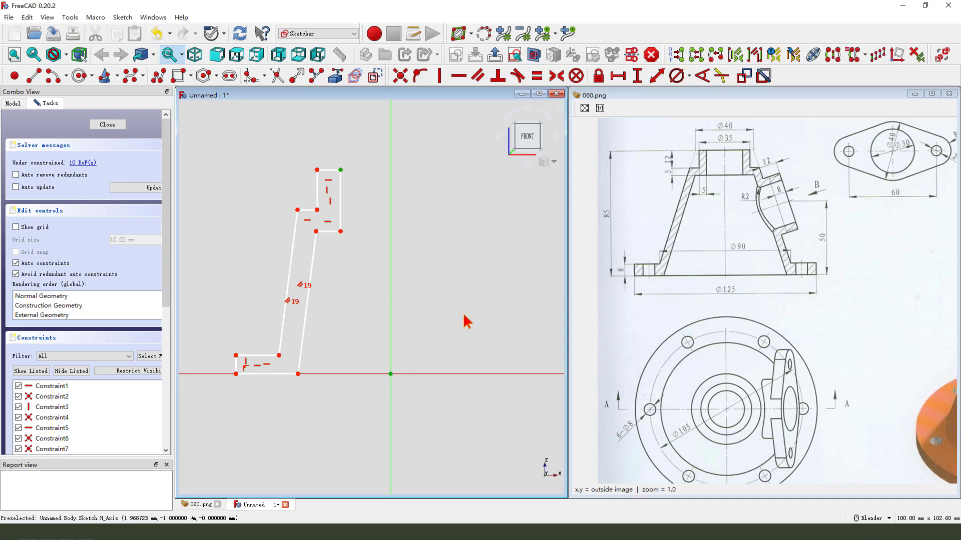
click(618, 76)
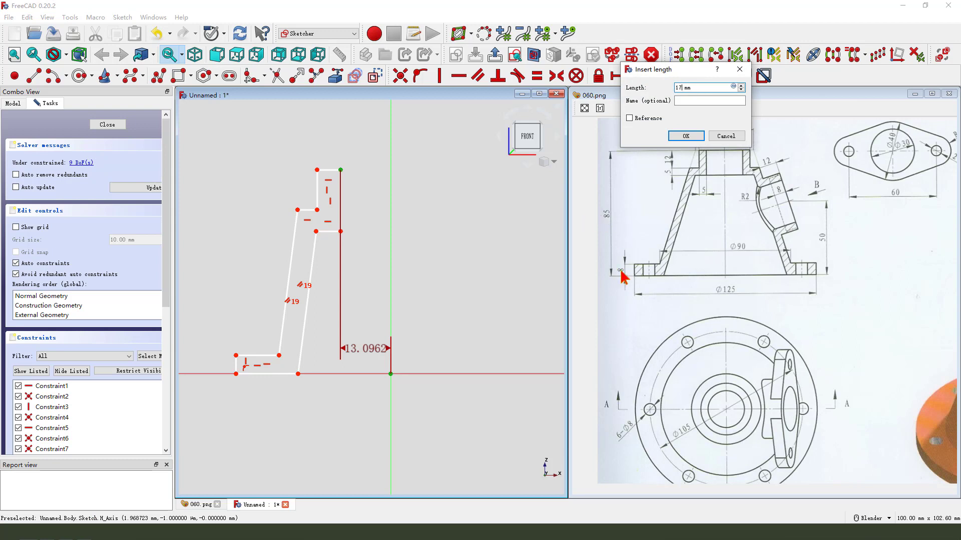
text(17.5)
key(Return)
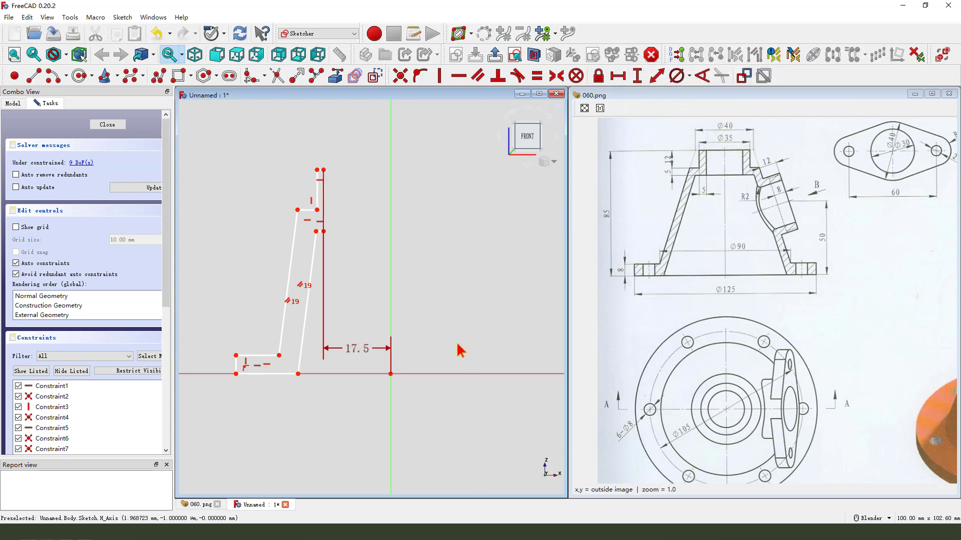
Step: Reposition the 17.5 mm dimension above the profile and delete it
scroll(496, 242, down, 1)
scroll(410, 171, up, 1)
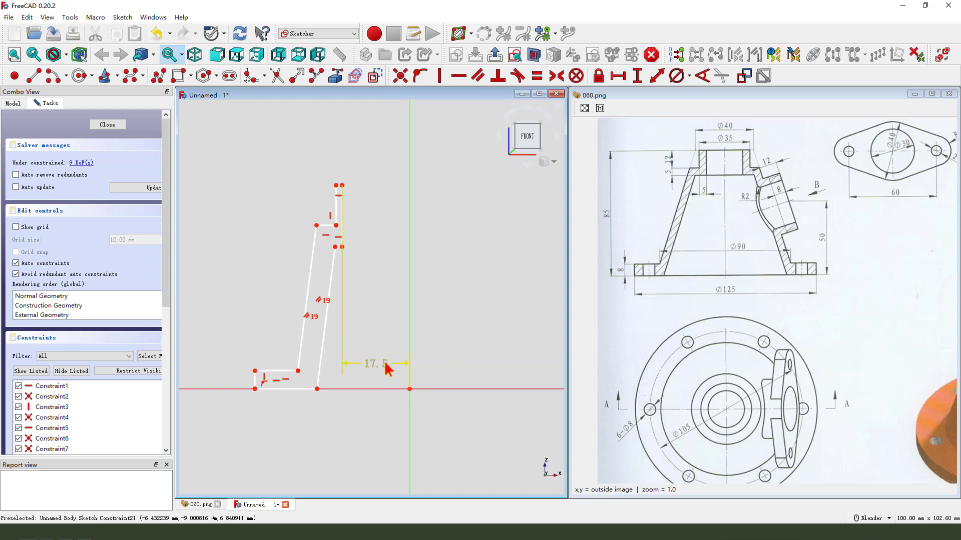
drag(391, 360, 385, 165)
scroll(345, 192, up, 3)
scroll(367, 251, down, 3)
scroll(388, 181, up, 3)
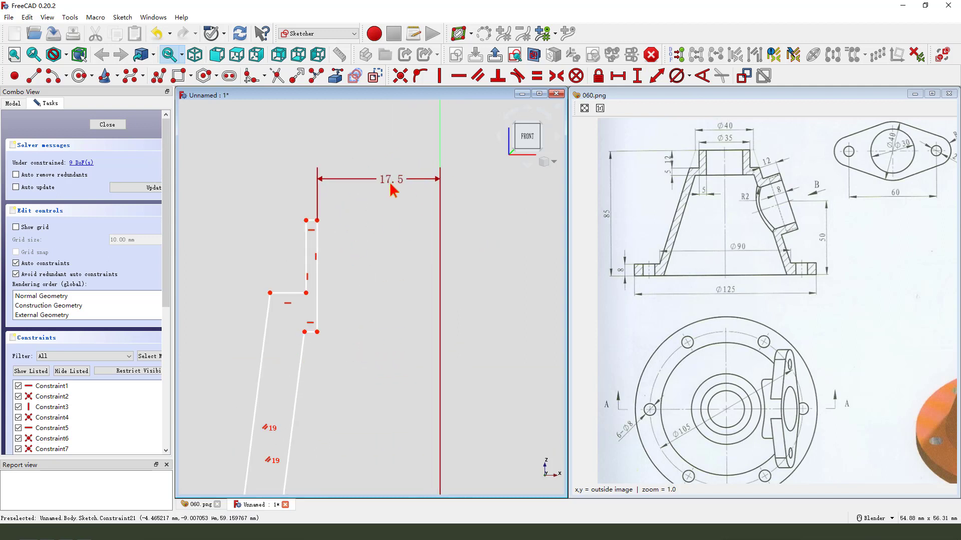
click(389, 181)
key(Delete)
Step: Constrain the horizontal distance between the collar's outer top corner and the origin to 17.5 mm, placing the dimension above the profile
scroll(350, 210, down, 2)
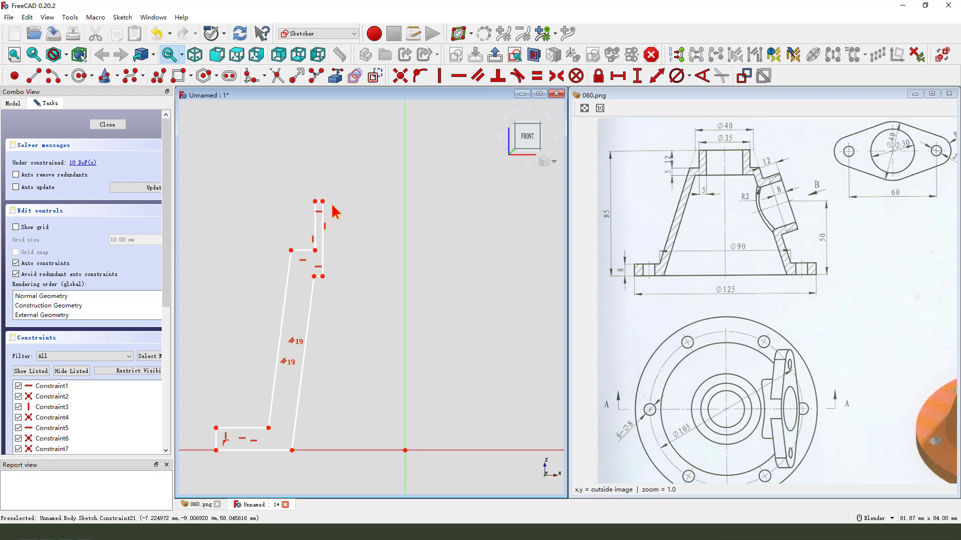
click(404, 452)
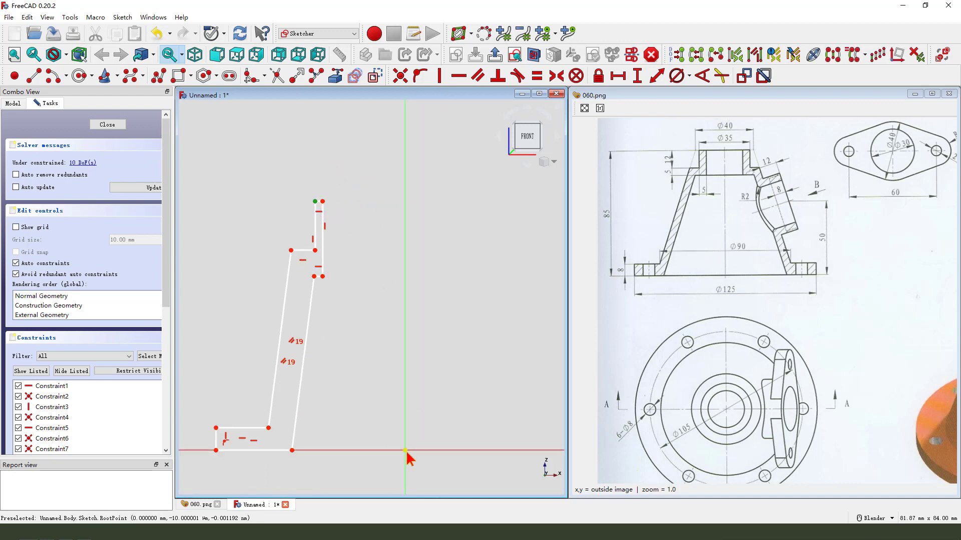
key(l)
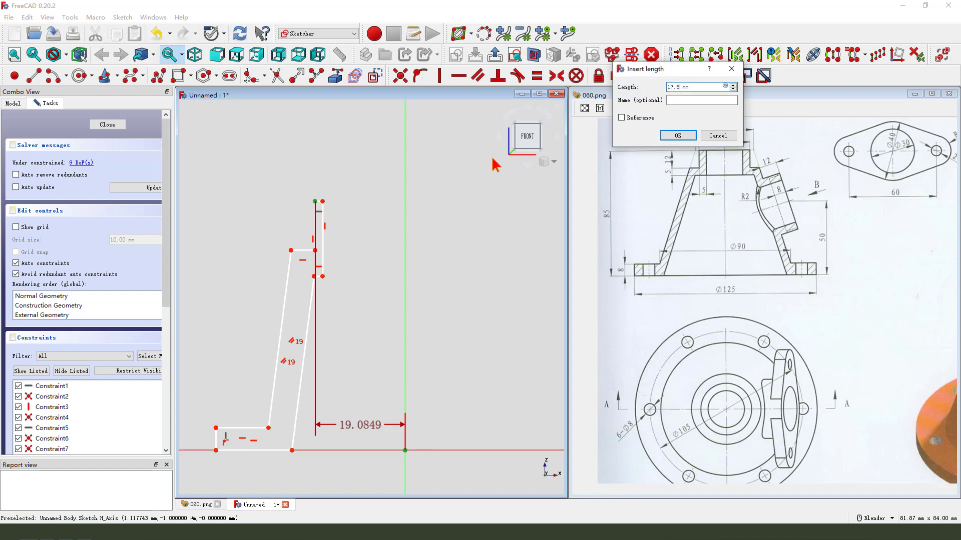
text(17.5)
key(Return)
mouse_move(374, 426)
mouse_down()
mouse_move(380, 333)
mouse_move(365, 221)
mouse_up()
Step: Move the collar's inner edge to the axis side of its outer edge and constrain the top edge's length to 5 mm
drag(327, 278, 354, 226)
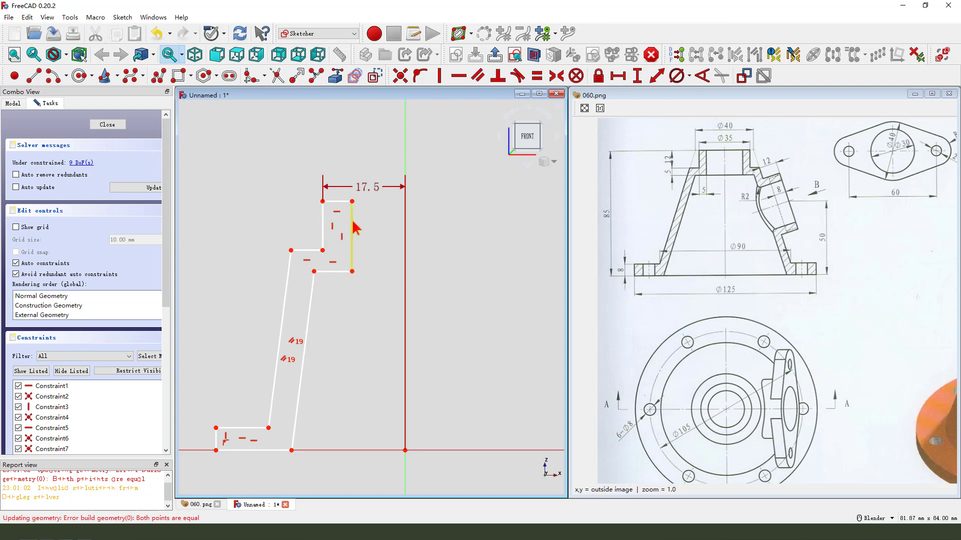
scroll(345, 210, up, 1)
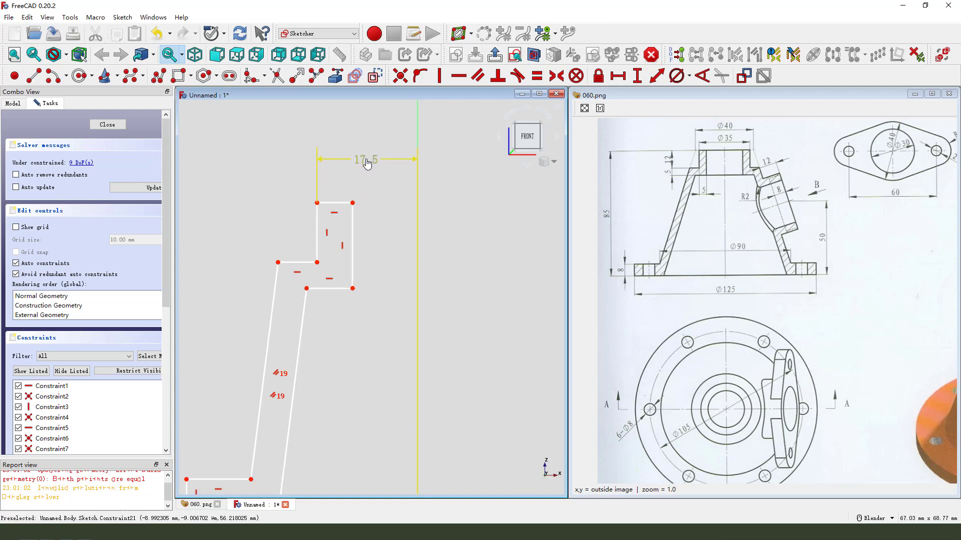
click(334, 202)
click(619, 77)
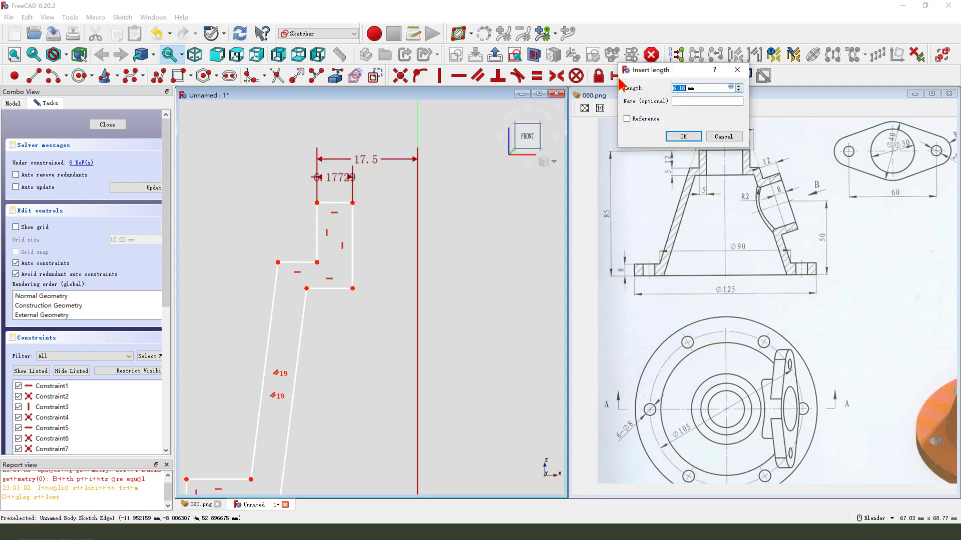
key(Return)
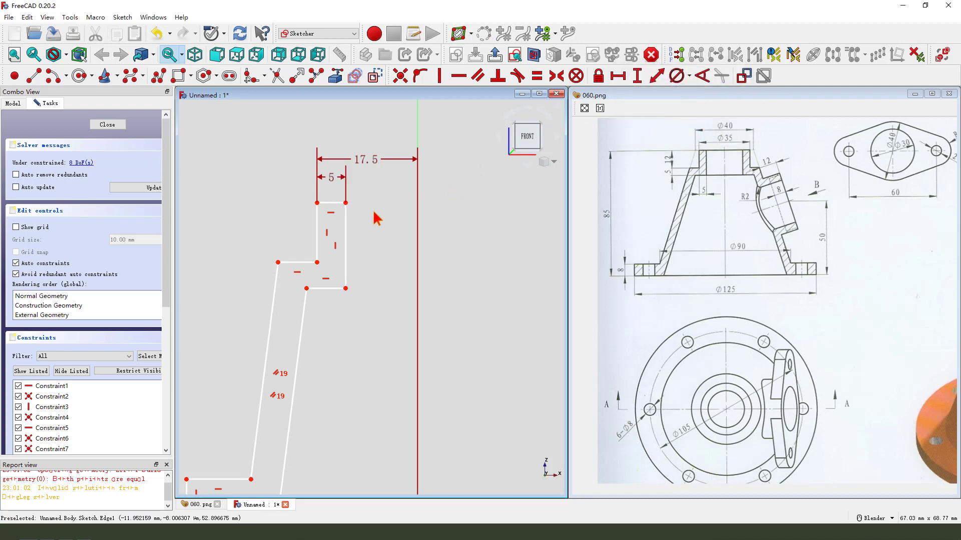
Step: Constrain the height of the collar's outer vertical edge to 12 mm
scroll(378, 219, up, 2)
click(341, 227)
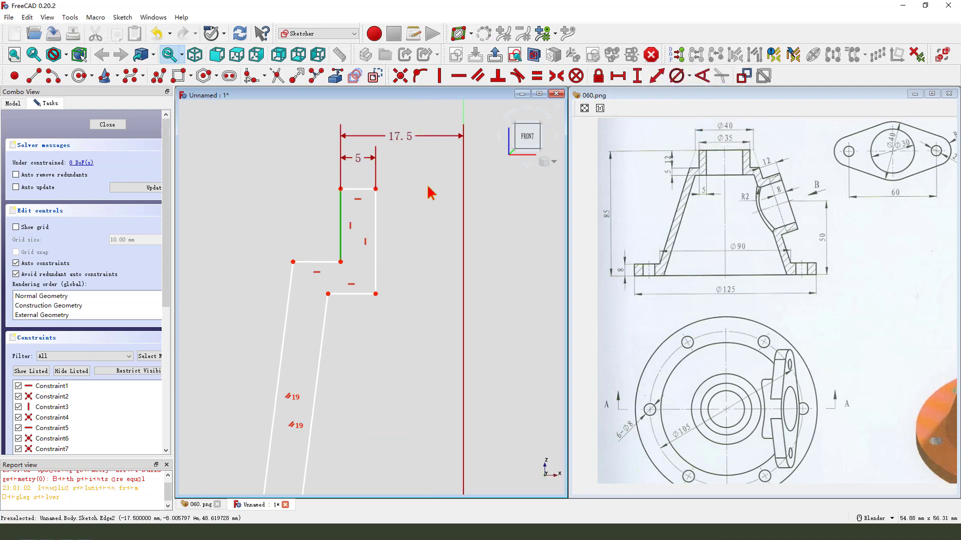
click(637, 75)
text(1)
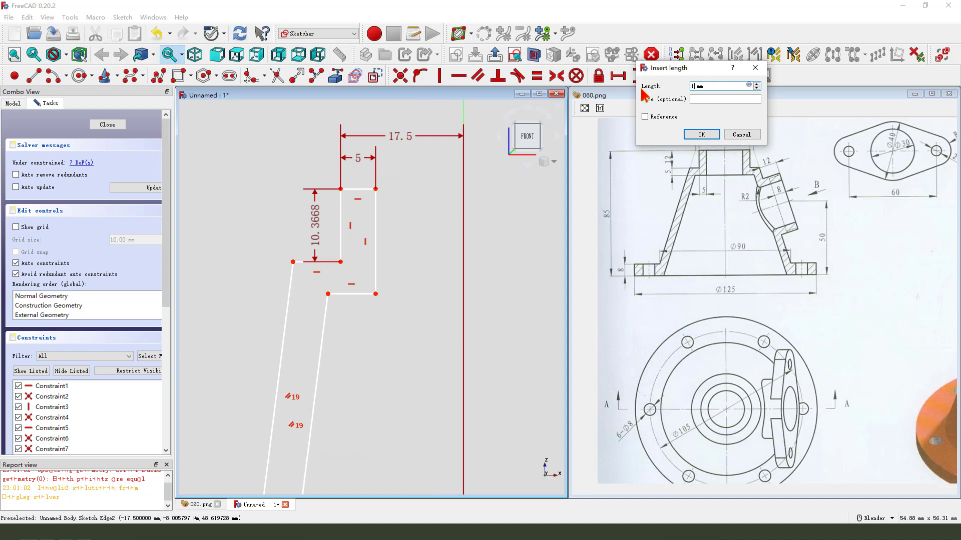
text(2)
key(Return)
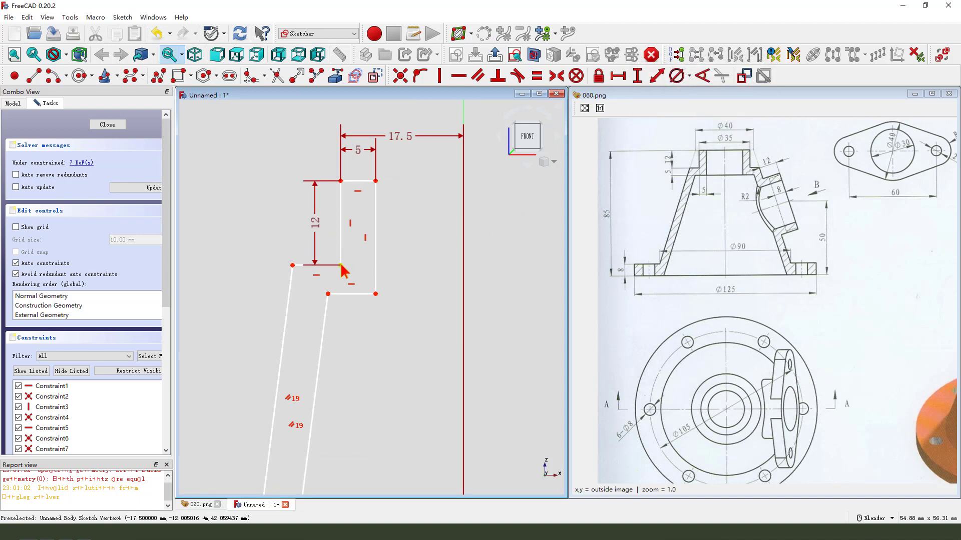
Step: Constrain the vertical distance between the collar's outer bottom corner and its inner bottom corner to 5 mm
click(341, 266)
click(376, 293)
click(637, 75)
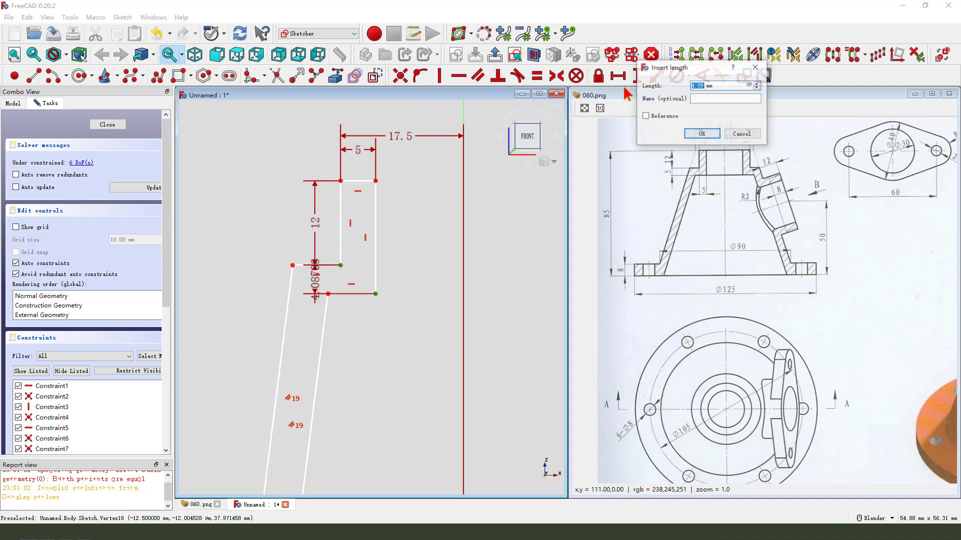
text(5)
key(Return)
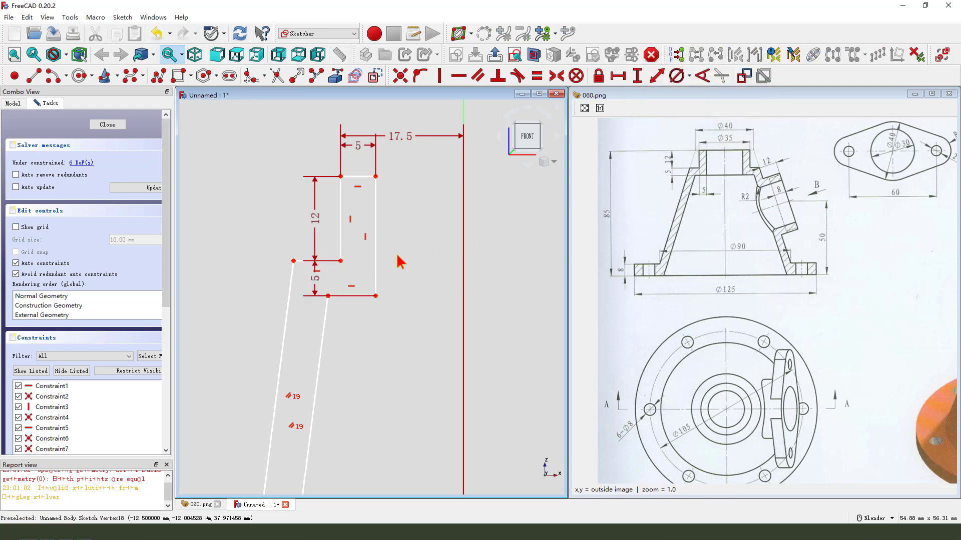
Step: Constrain the vertical distance between the collar's outer top corner and the cone's inner base corner to 85 mm, placing the dimension outside the profile
scroll(408, 220, down, 1)
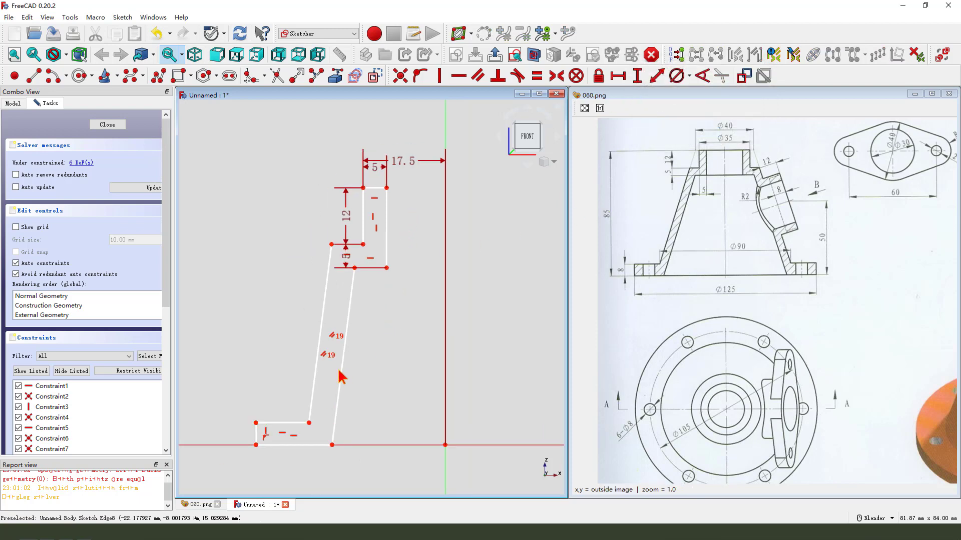
scroll(370, 331, down, 1)
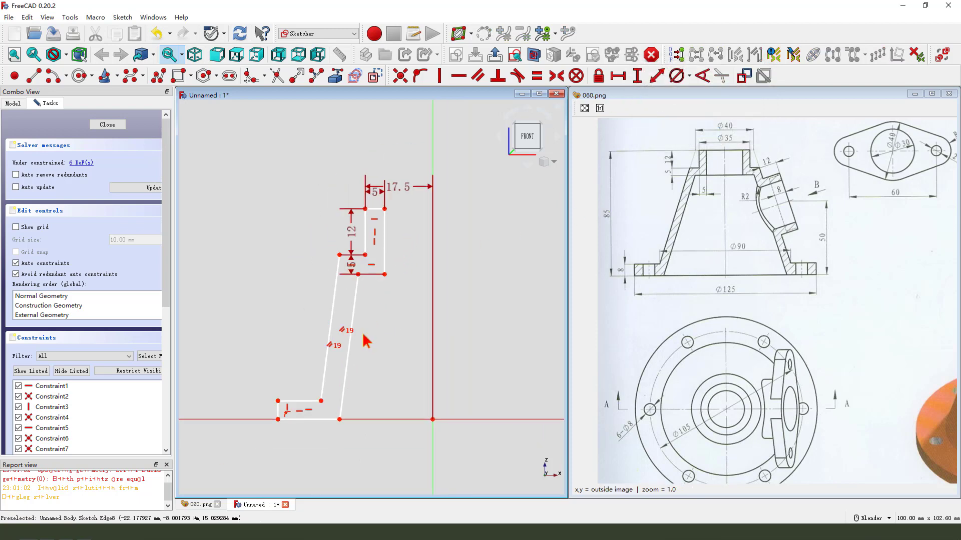
click(365, 209)
click(340, 419)
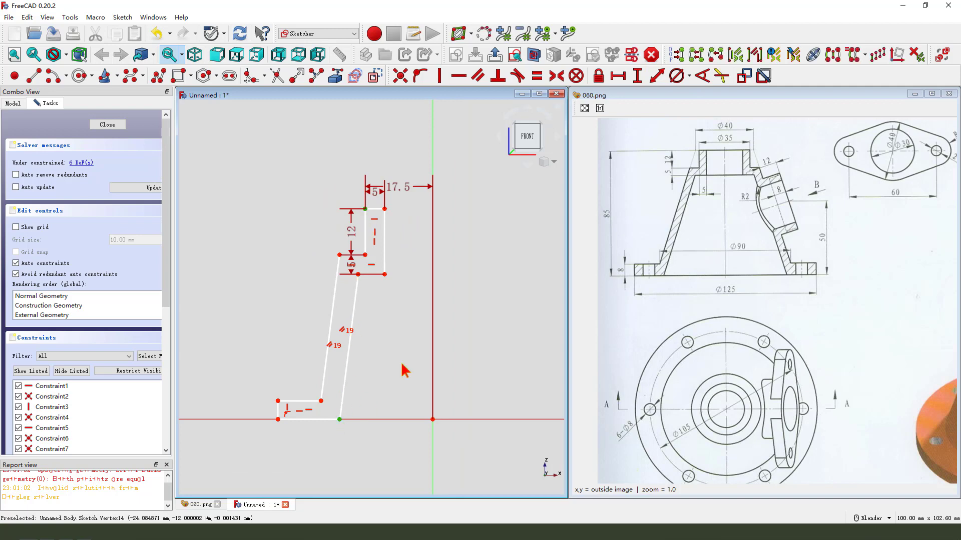
click(637, 76)
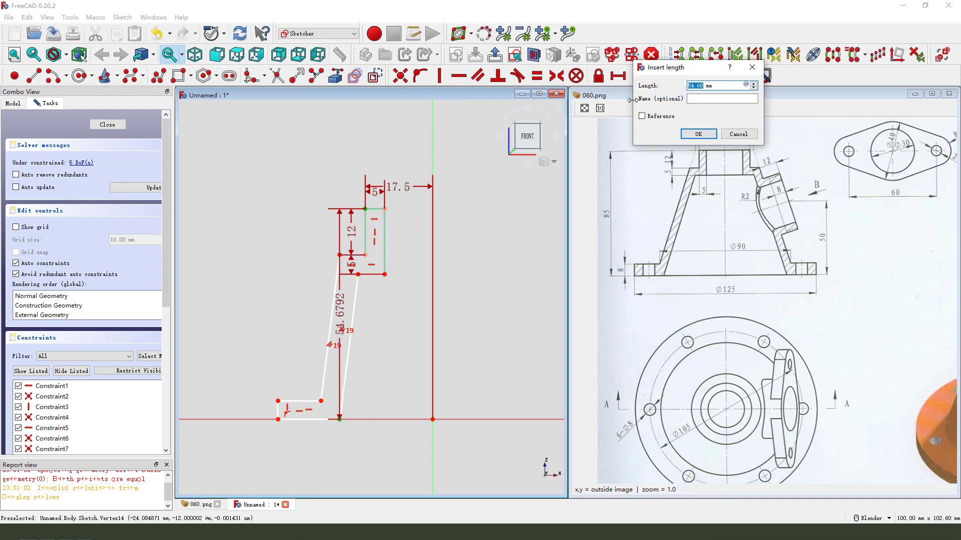
key(Return)
scroll(461, 306, down, 3)
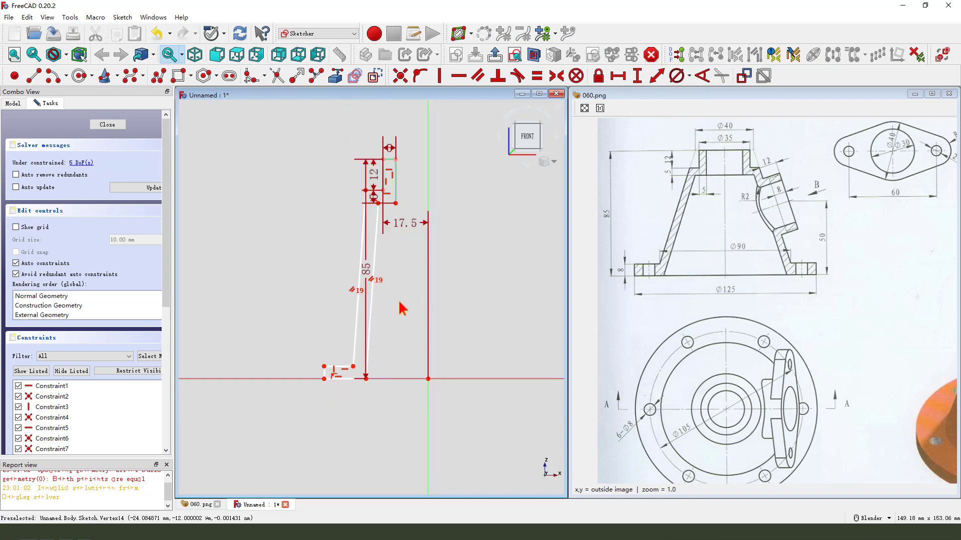
scroll(388, 265, up, 1)
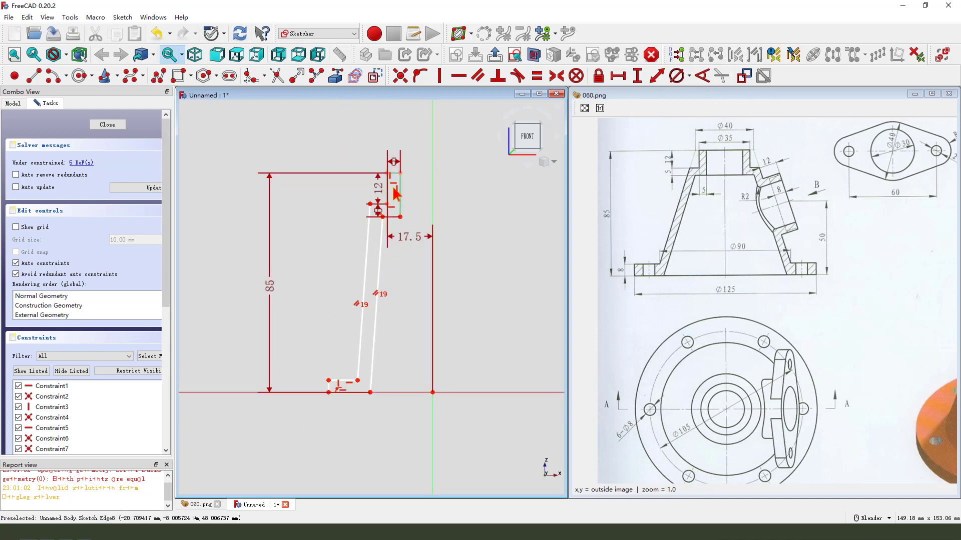
Step: Spread out the collar's dimensions: width 5 mm and 17.5 mm above it, 12 mm away from the axis, and the 5 mm height toward the axis
mouse_move(395, 162)
mouse_down()
mouse_move(367, 145)
mouse_move(396, 164)
mouse_up()
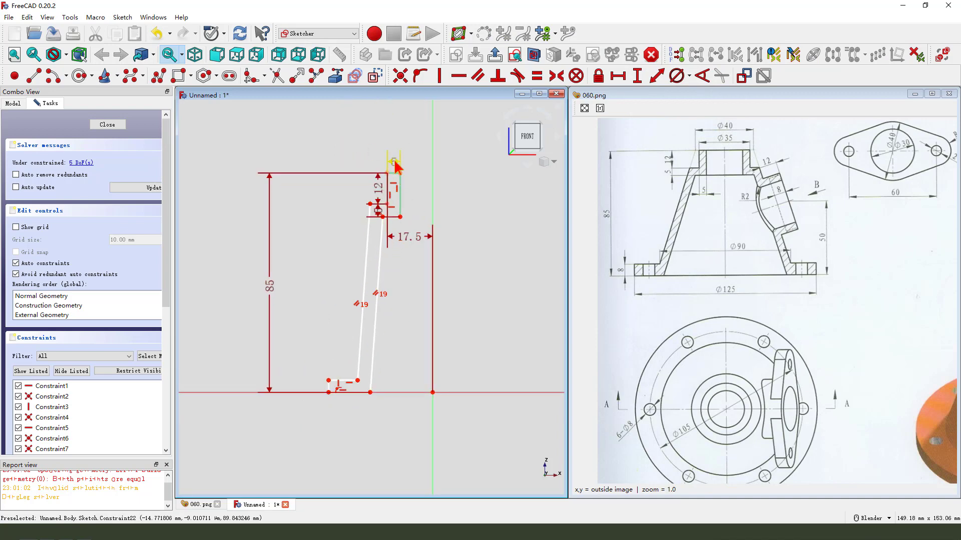
drag(400, 234, 417, 122)
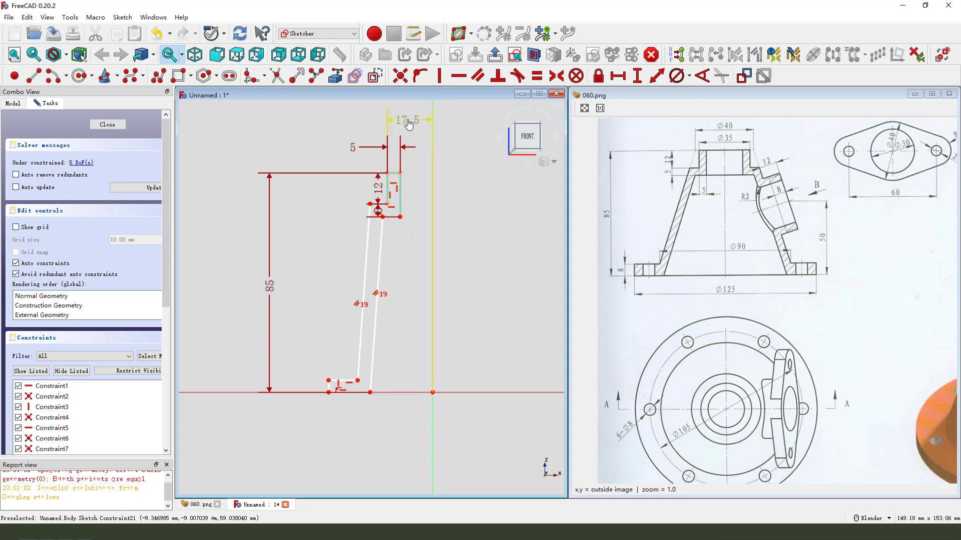
drag(337, 191, 329, 191)
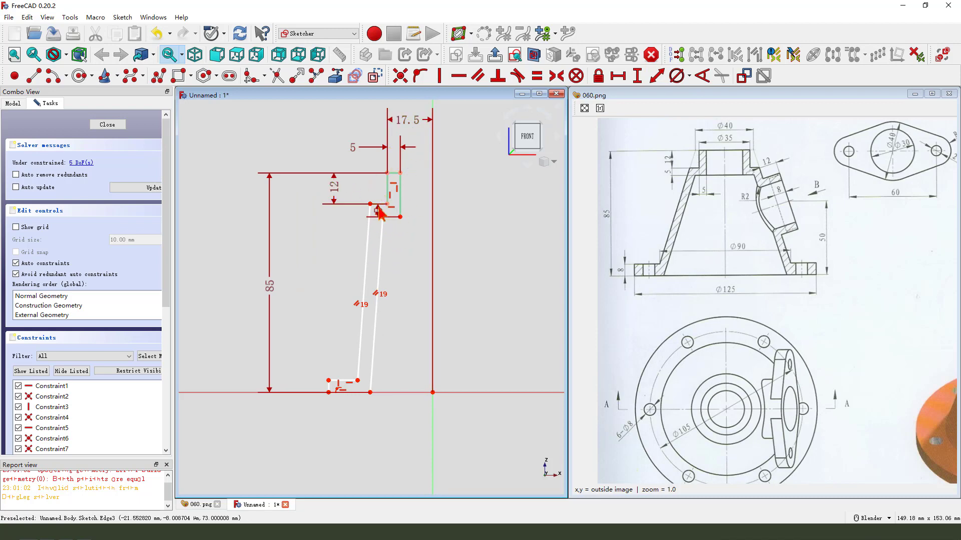
drag(378, 209, 415, 212)
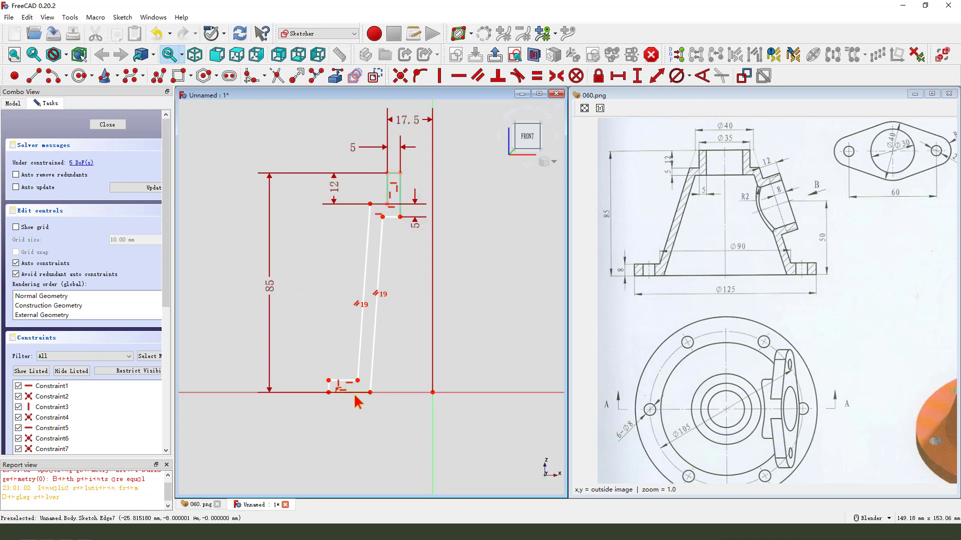
Step: Constrain the horizontal distance from the flange's outer bottom corner to the origin to 125/2 mm, placing the dimension below the profile
click(328, 393)
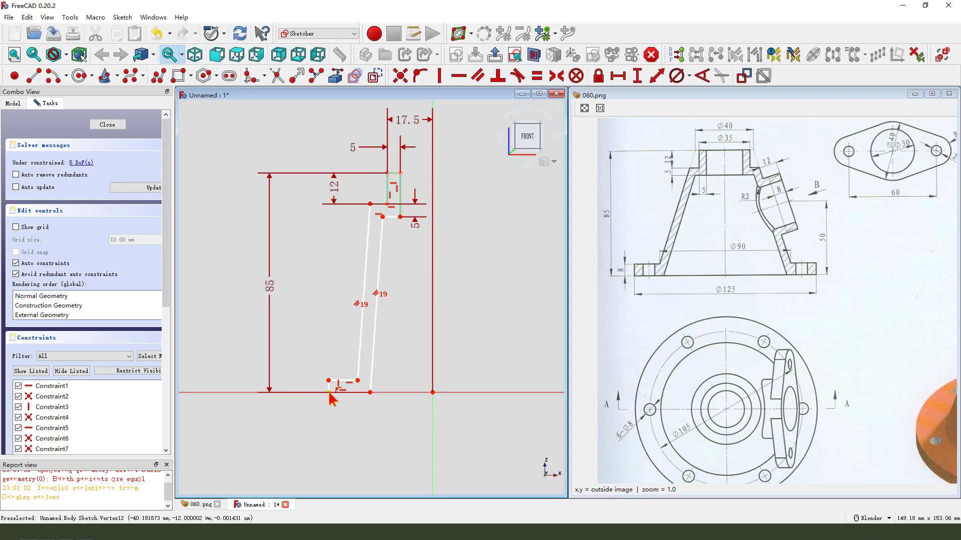
click(433, 392)
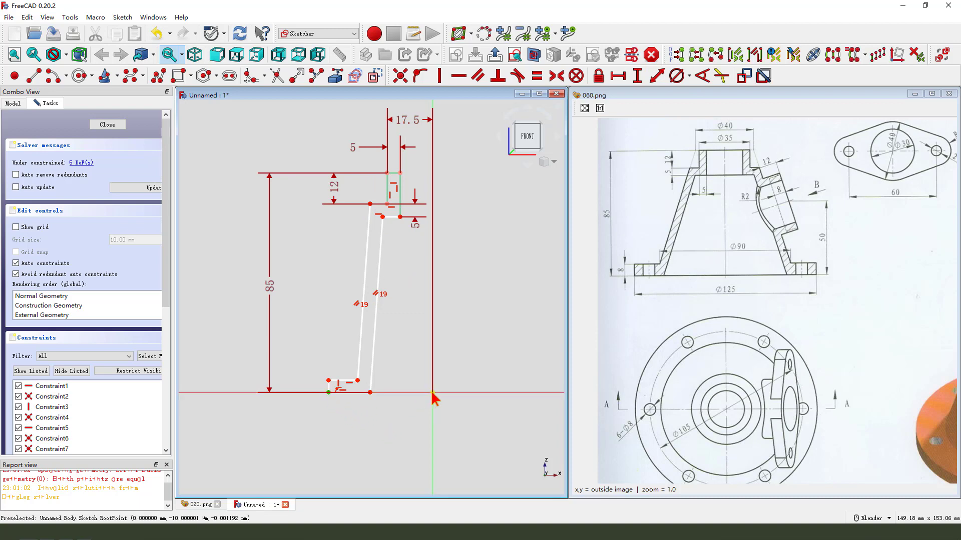
click(618, 75)
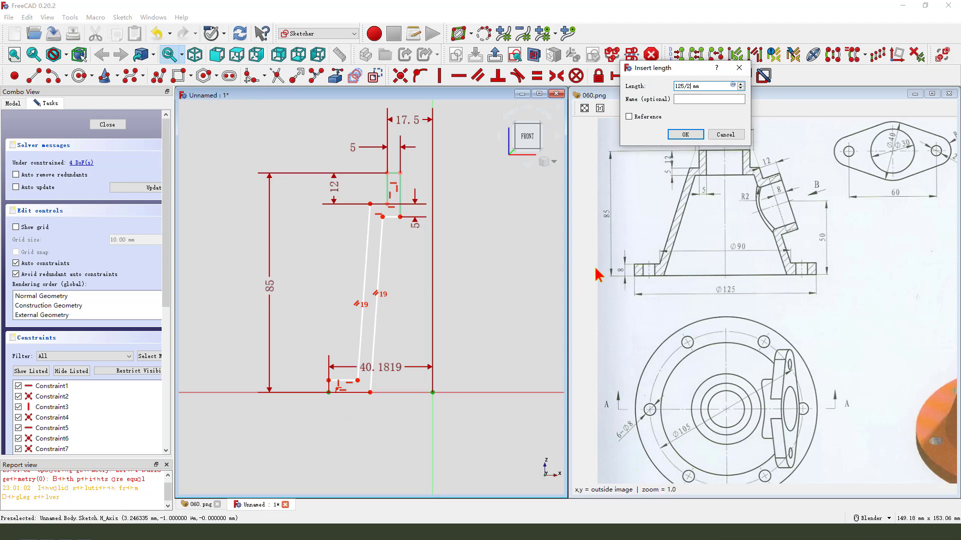
text(125/2)
key(Return)
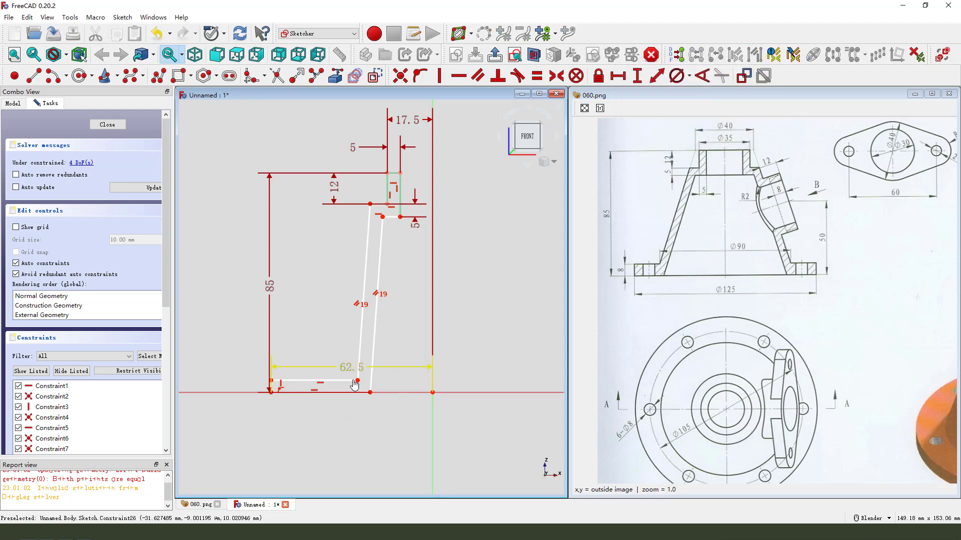
drag(353, 382, 355, 428)
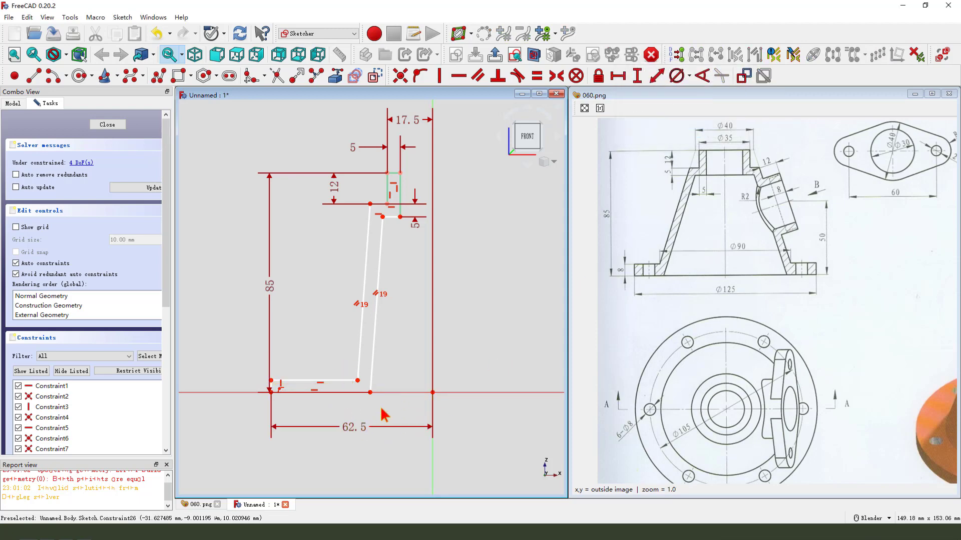
Step: Constrain the horizontal distance between the flange's inner top corner and the origin to 45 mm and shift the dimension slightly upward
click(358, 380)
click(432, 392)
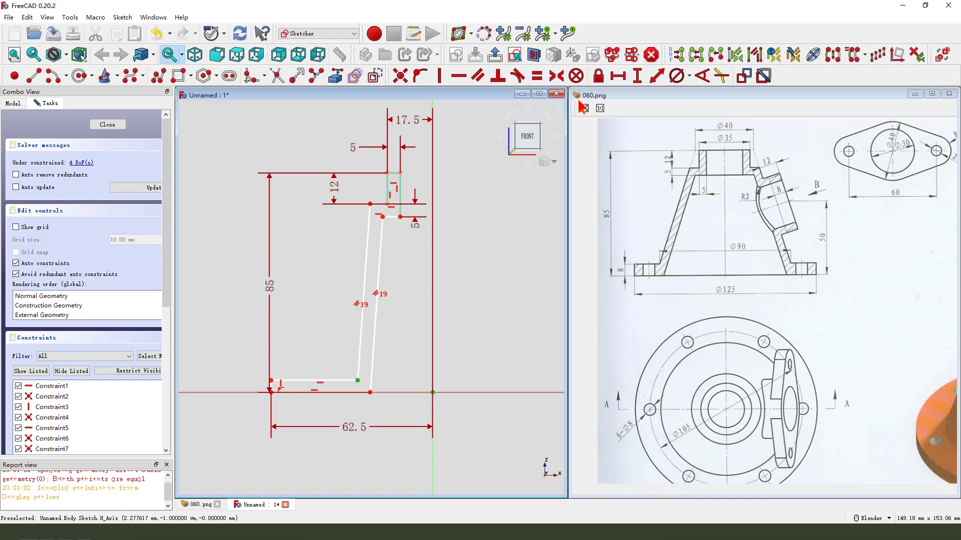
click(618, 76)
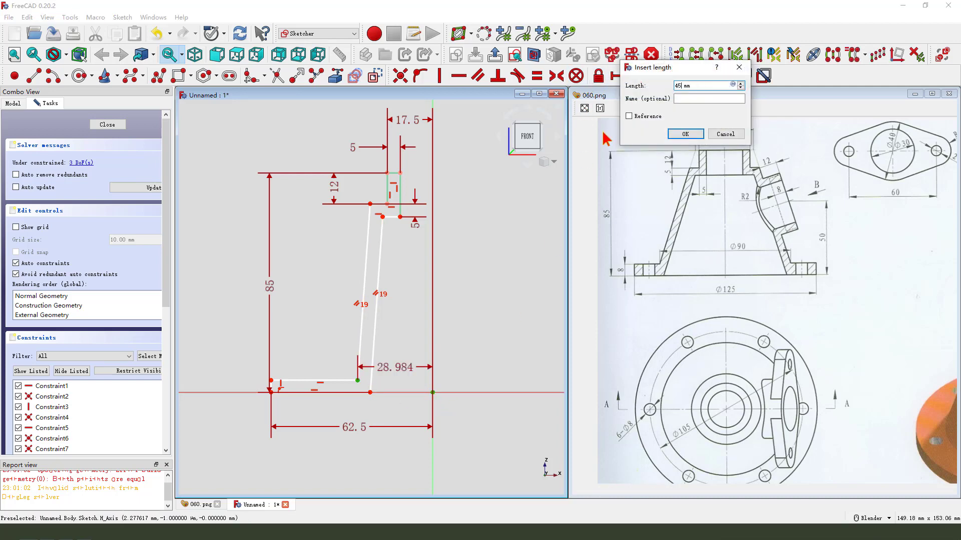
key(Return)
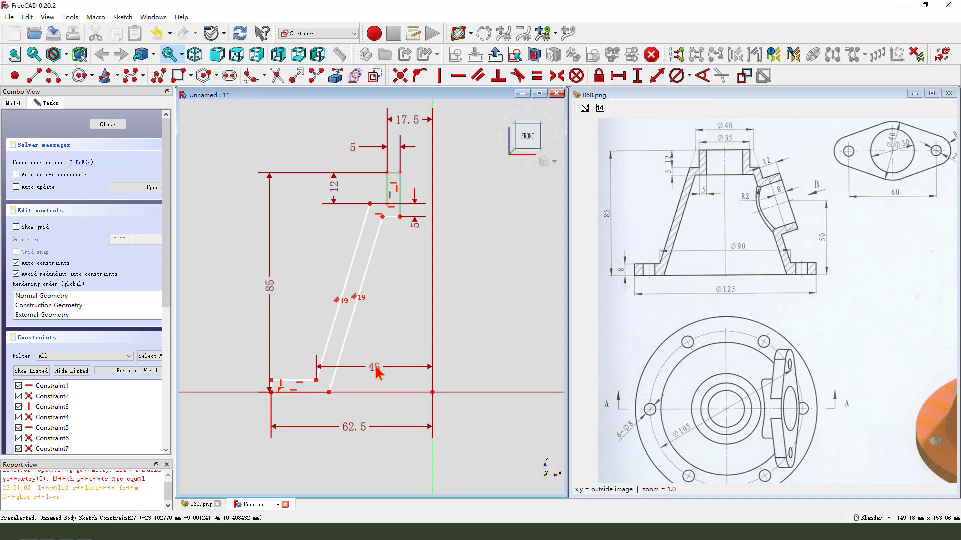
drag(376, 368, 377, 356)
Step: Constrain the height of the flange's outer vertical edge to 8 mm and move the 85 mm dimension farther outside the profile
scroll(372, 354, down, 1)
scroll(294, 376, up, 2)
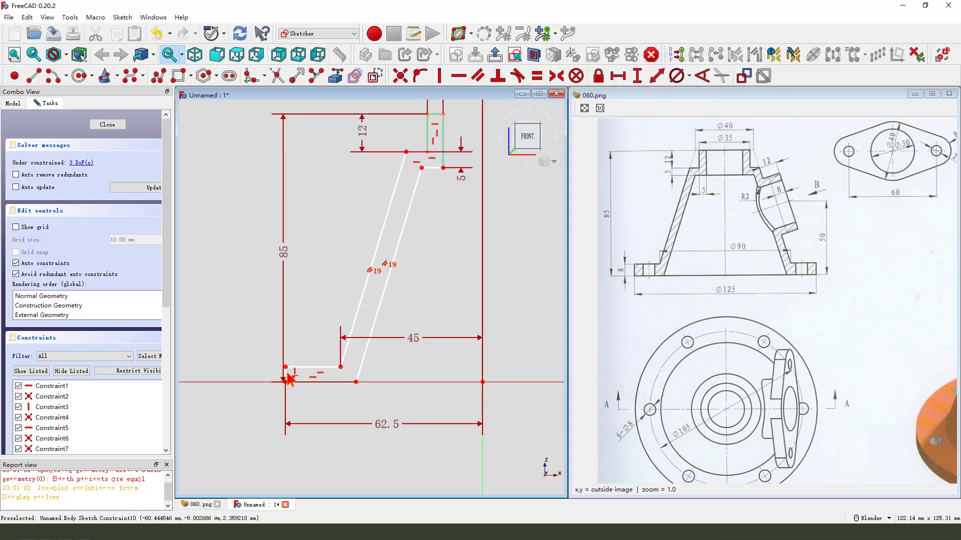
click(286, 375)
click(637, 76)
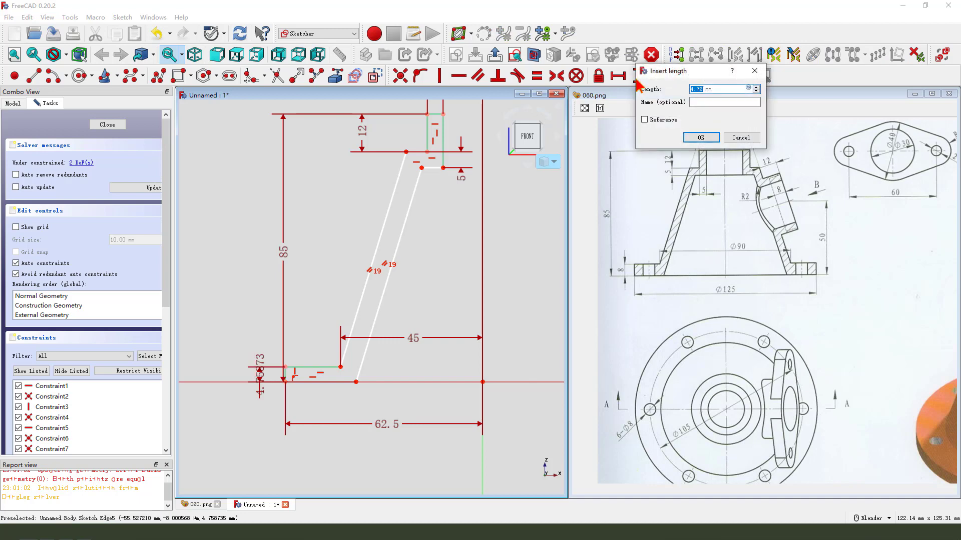
key(Return)
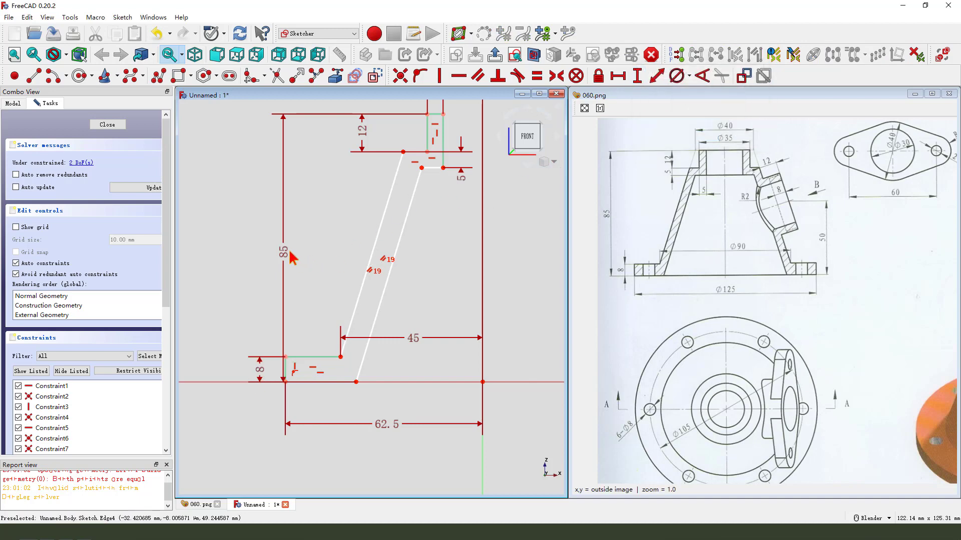
drag(281, 251, 260, 269)
scroll(320, 283, down, 1)
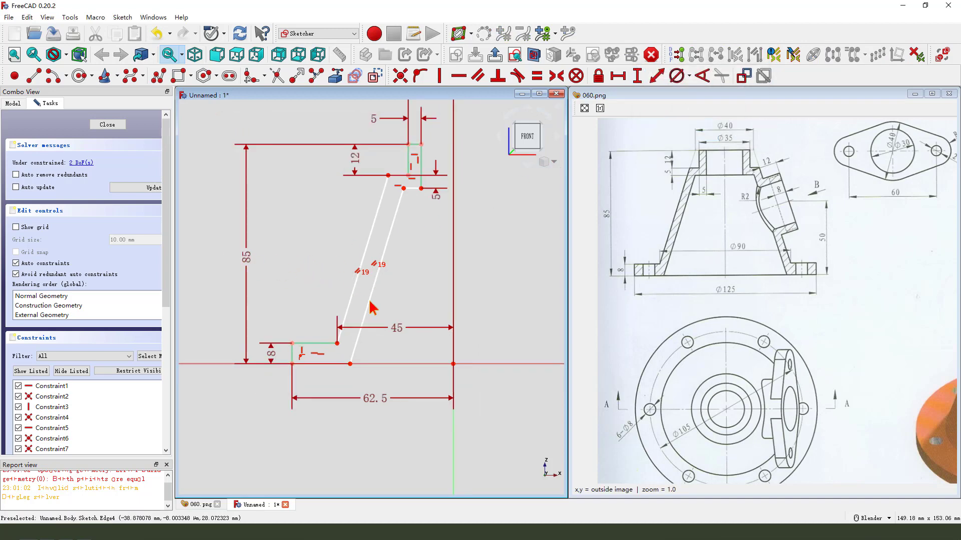
Step: Place a sketch point just outside the collar, slightly above the level of its top edge
scroll(386, 253, up, 4)
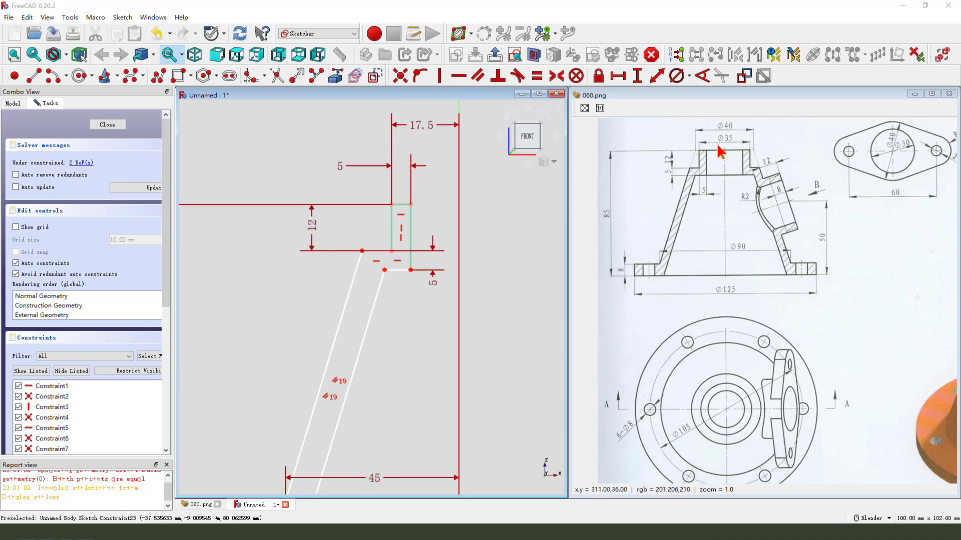
mouse_move(716, 121)
mouse_down()
mouse_move(747, 111)
mouse_move(717, 123)
mouse_up()
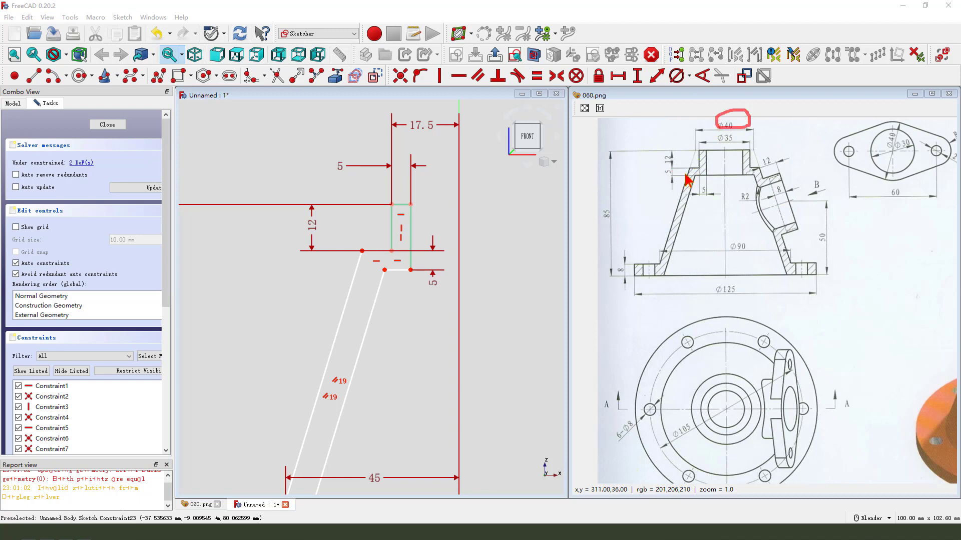
key(Escape)
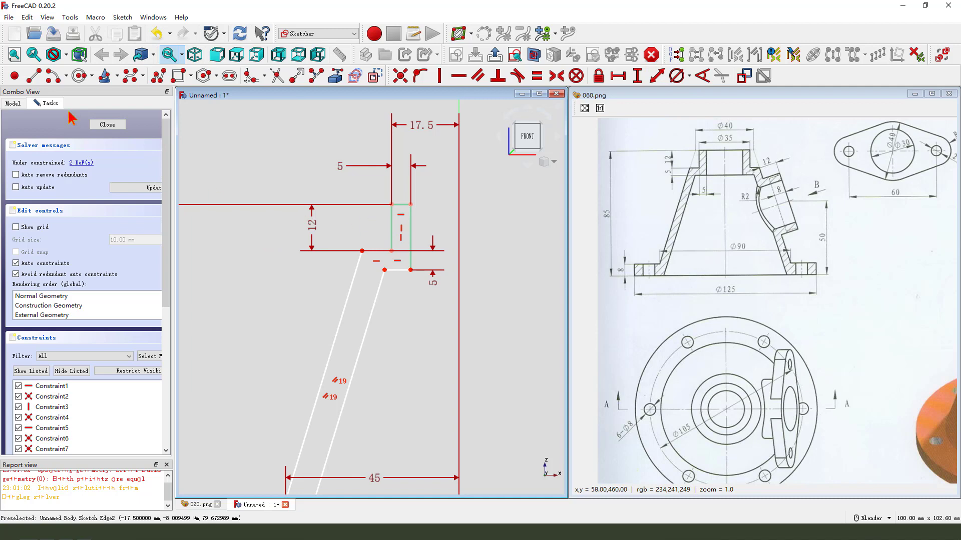
click(15, 76)
click(351, 195)
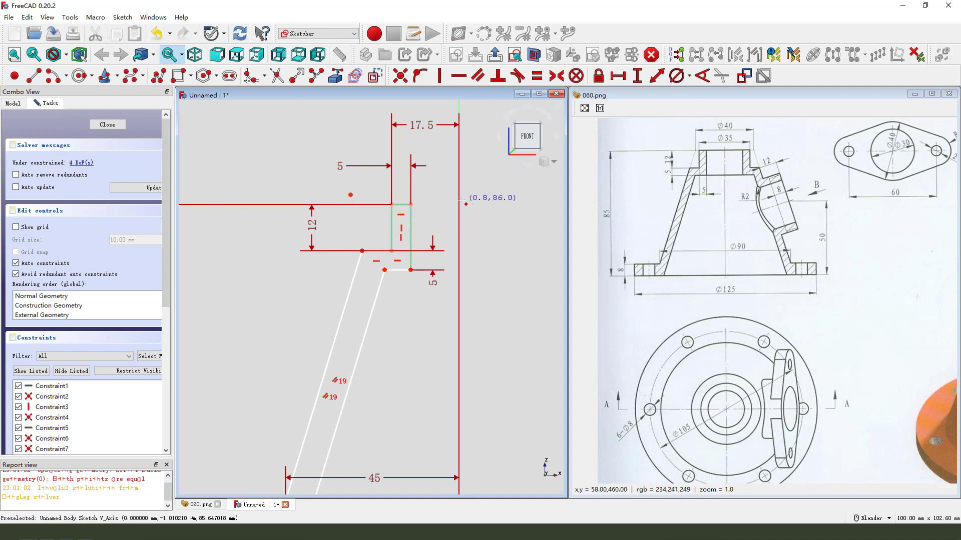
Step: Constrain the point to lie on the line of the cone's outer slanted edge and on the line of the collar's top edge
click(350, 195)
click(358, 267)
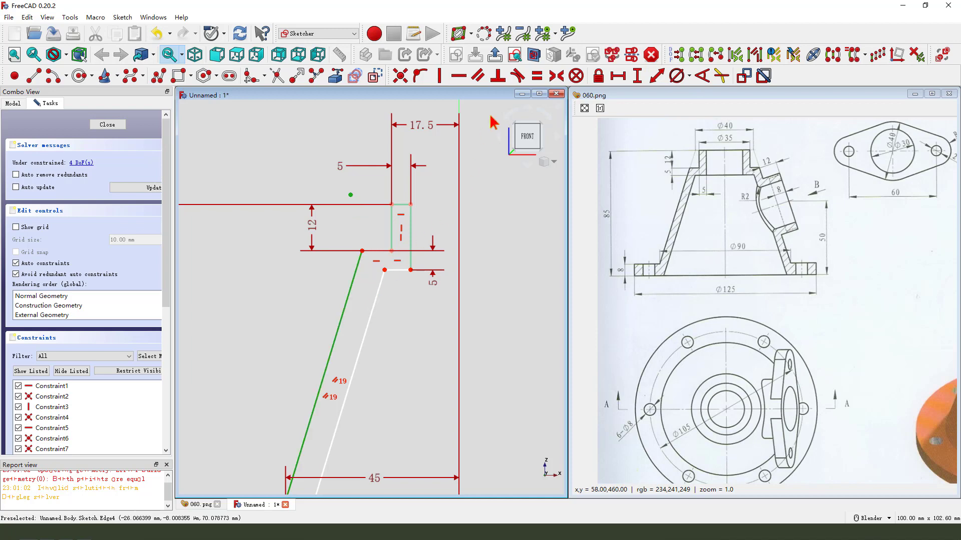
click(423, 82)
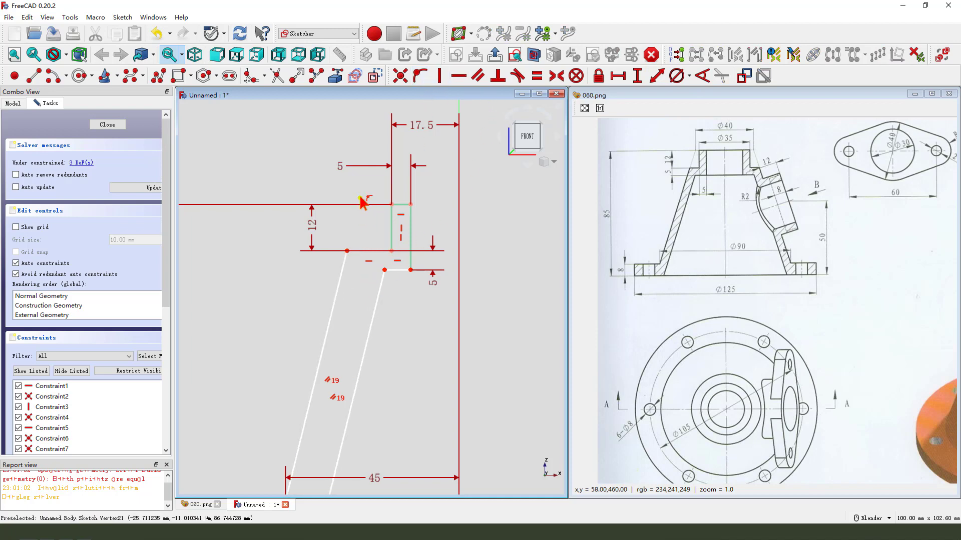
click(400, 204)
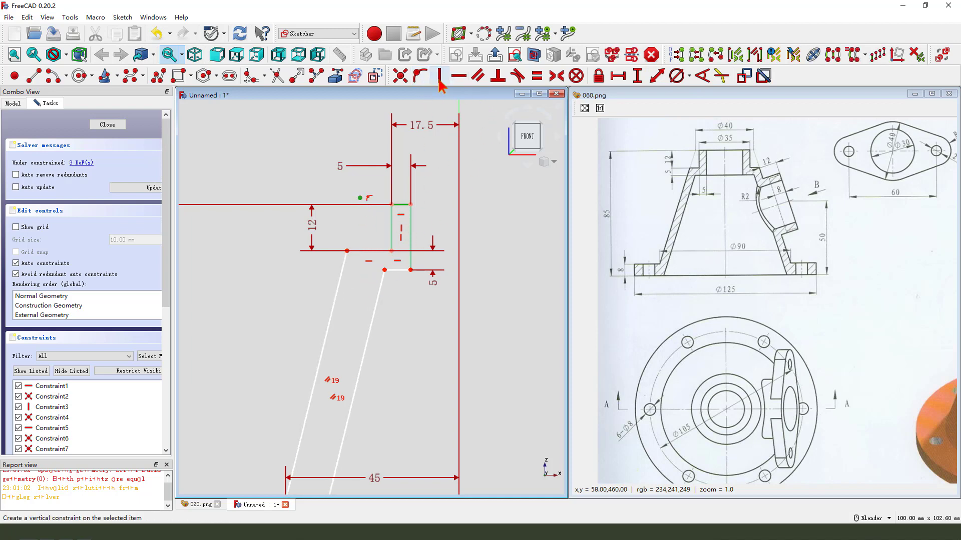
click(420, 79)
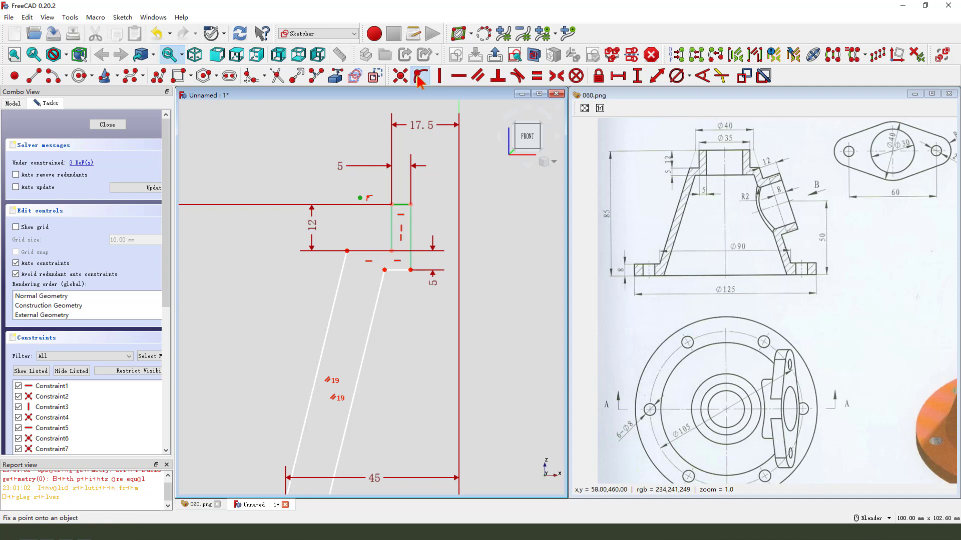
Step: Constrain the horizontal distance between the sketch point and the origin to 20 mm and move that dimension above the 17.5 mm one
scroll(438, 202, down, 1)
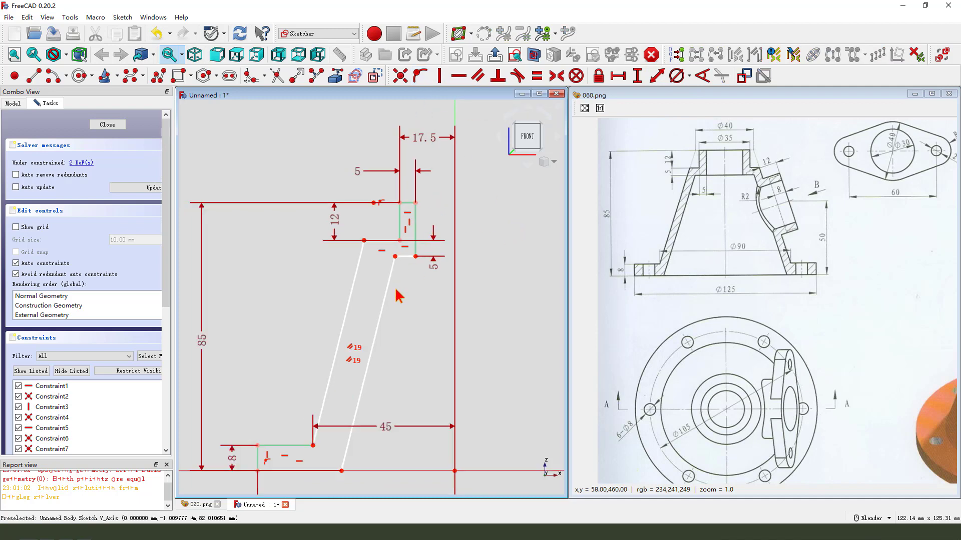
scroll(376, 267, up, 2)
scroll(400, 215, down, 2)
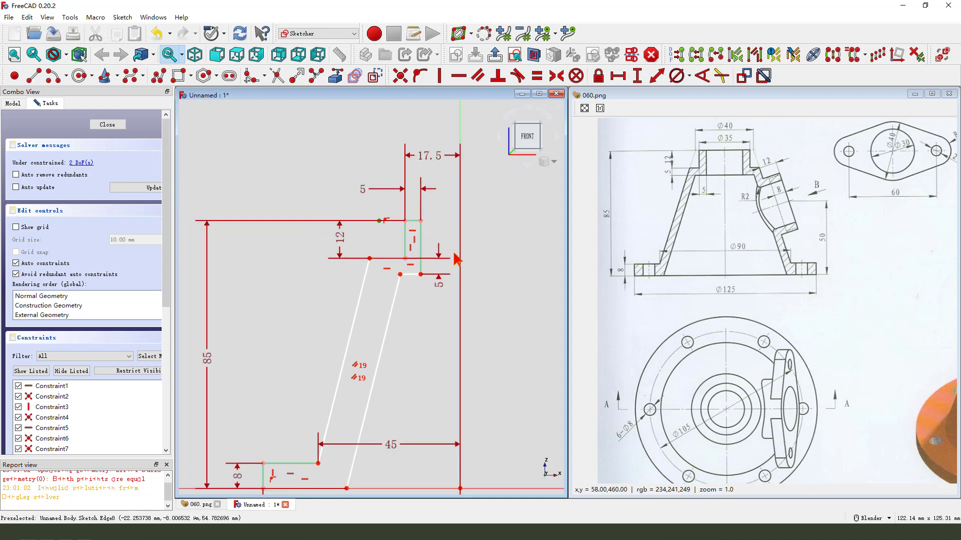
scroll(456, 436, down, 2)
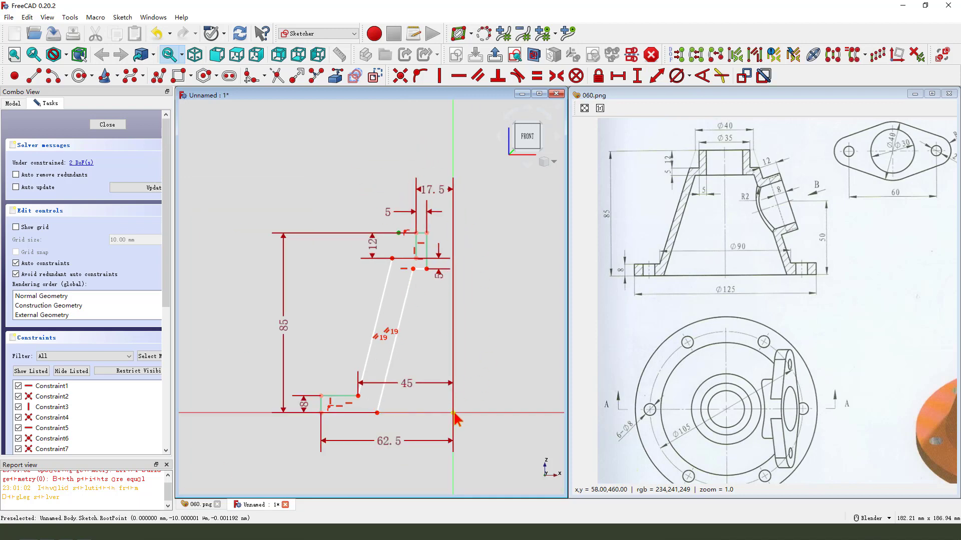
click(616, 78)
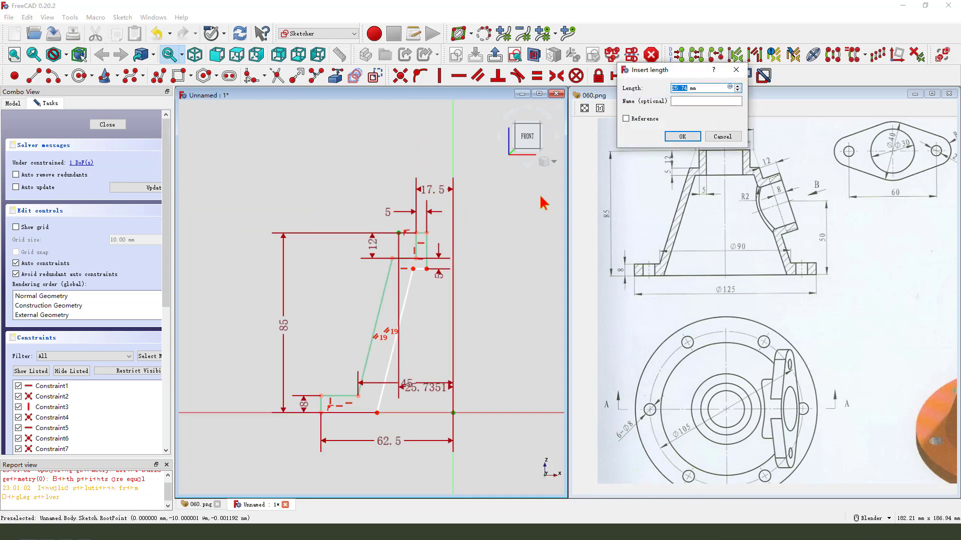
key(Return)
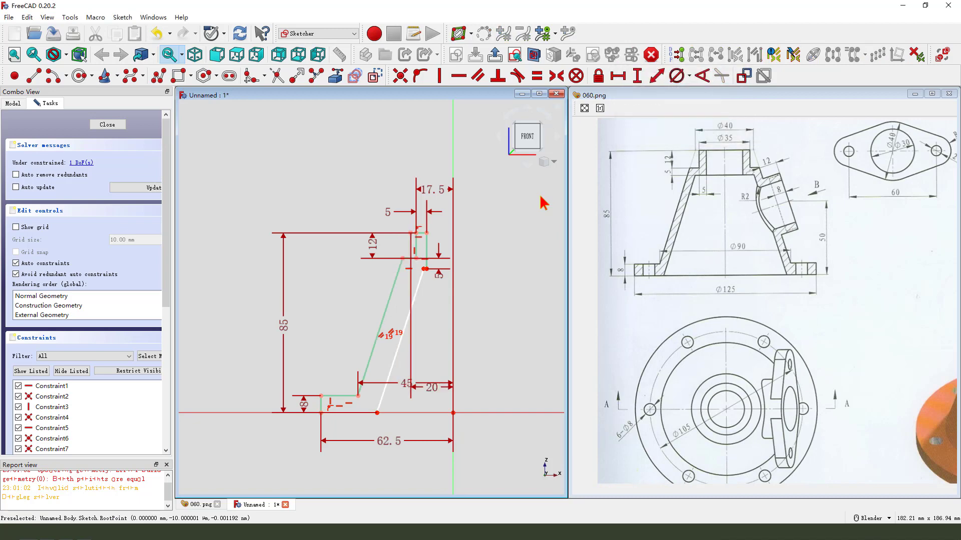
mouse_move(439, 386)
mouse_down()
mouse_move(439, 168)
mouse_move(438, 197)
mouse_up()
scroll(439, 195, up, 3)
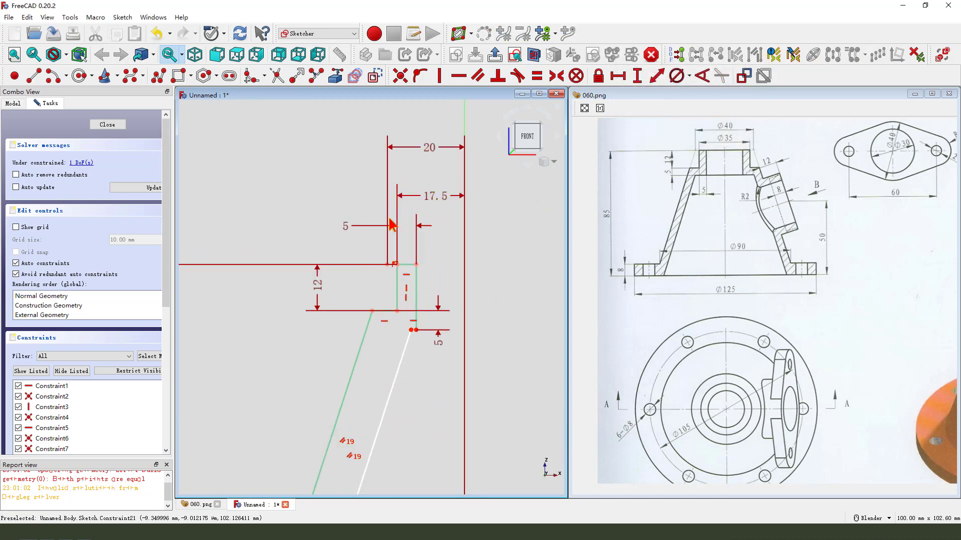
Step: Move the cone's inner slanted line outward and constrain its upper endpoint to 5 mm from the outer slanted line
scroll(412, 280, down, 4)
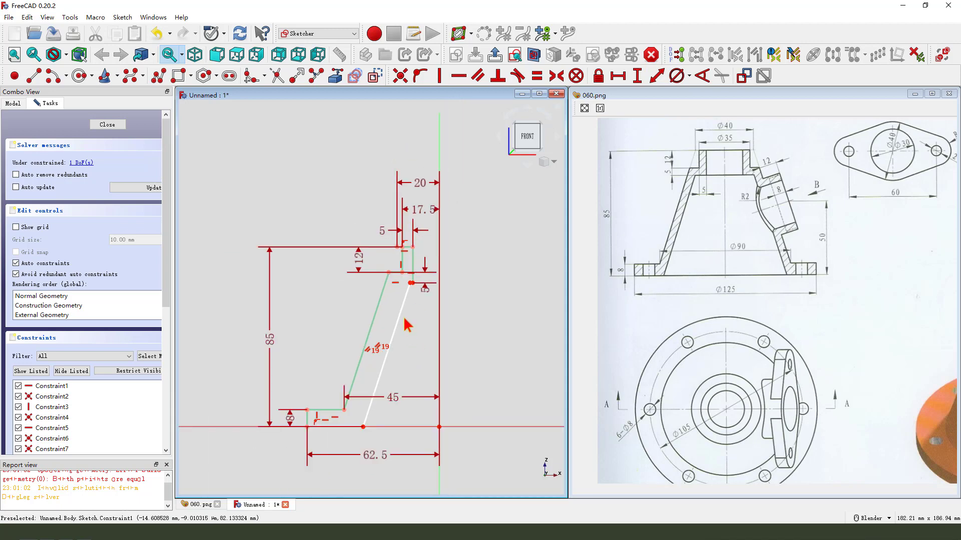
drag(400, 314, 388, 317)
scroll(401, 296, up, 3)
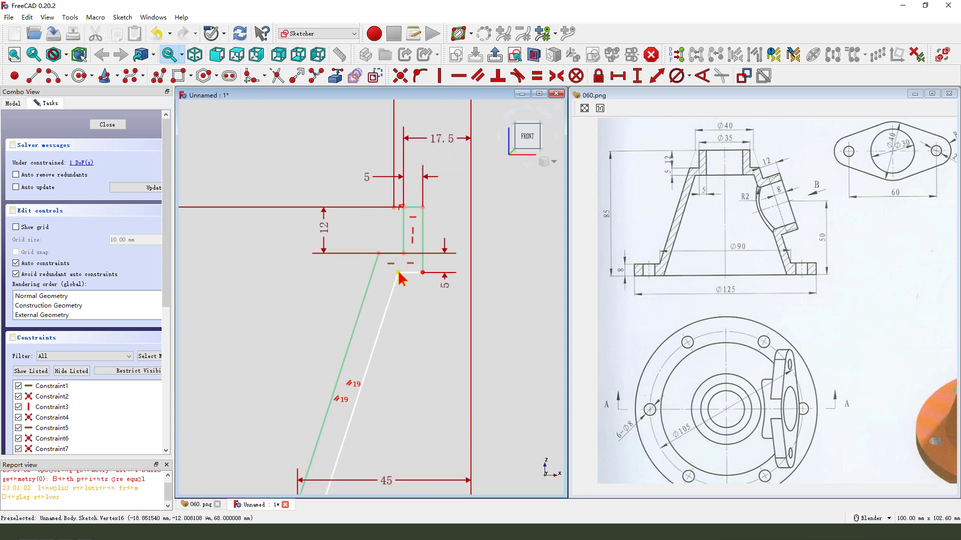
click(398, 273)
click(371, 280)
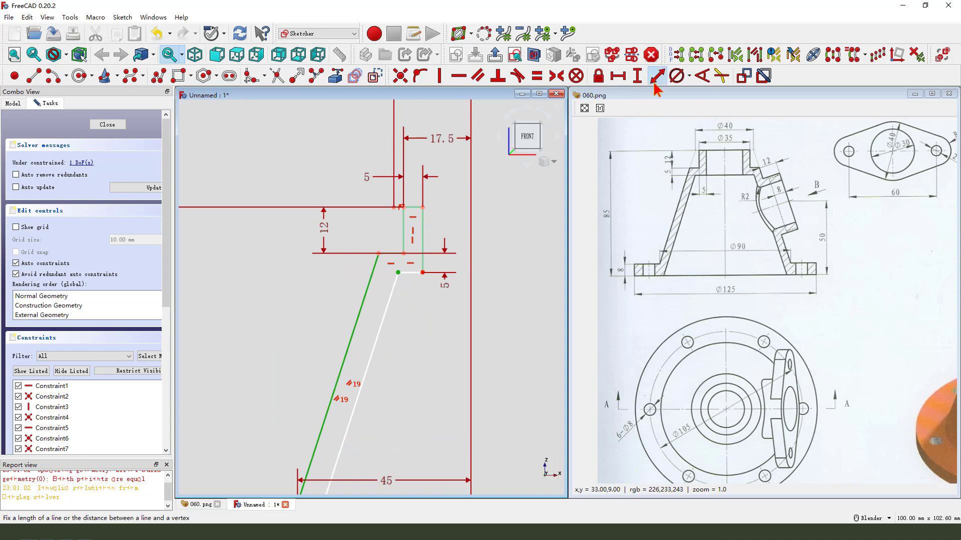
click(655, 83)
text(5)
key(Return)
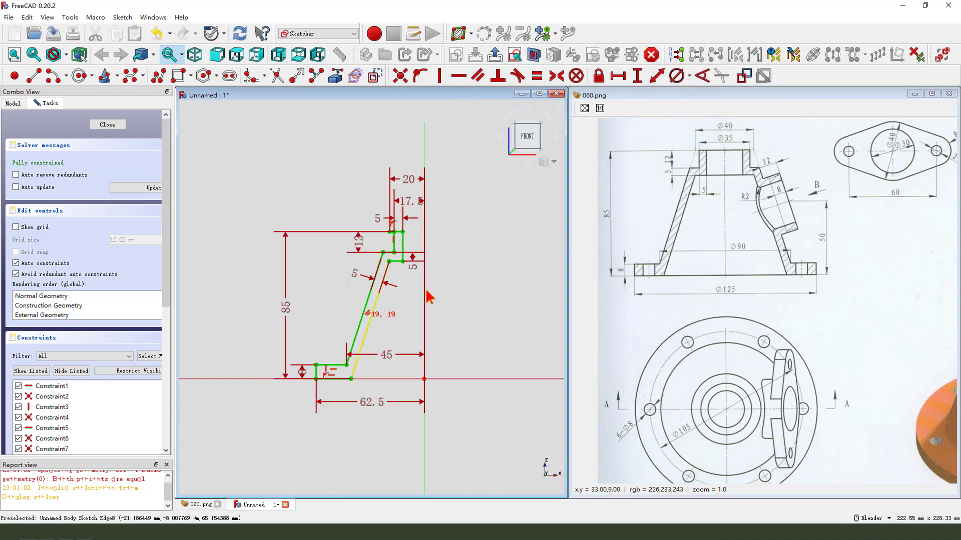
Step: Tidy the sketch by moving the 17.5 mm and 12 mm dimension texts outside the profile
key(v)
key(f)
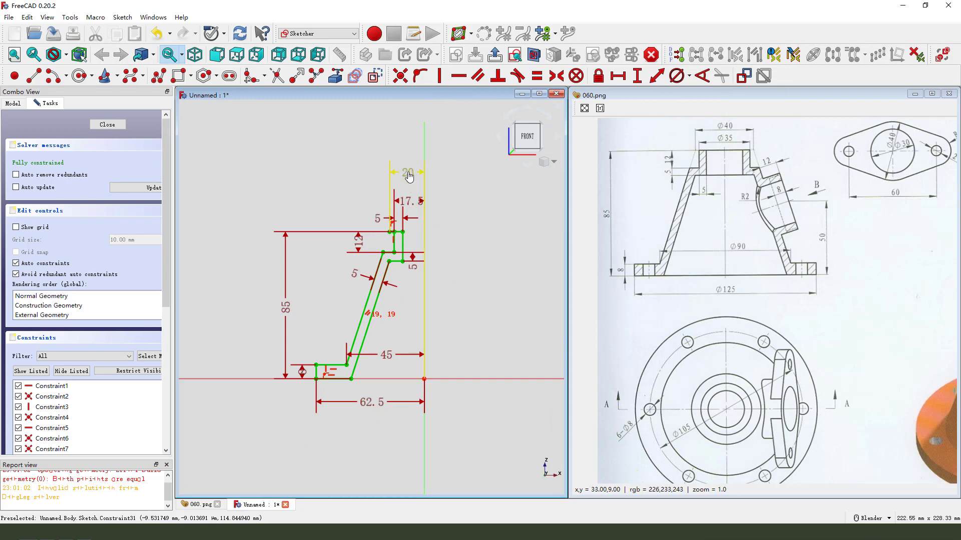
drag(410, 201, 363, 194)
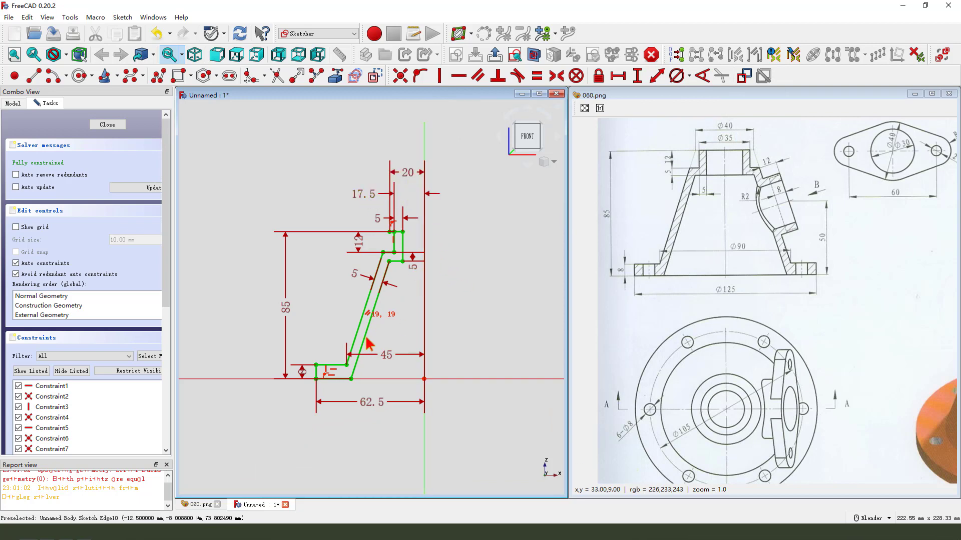
scroll(361, 247, up, 1)
drag(360, 247, 343, 209)
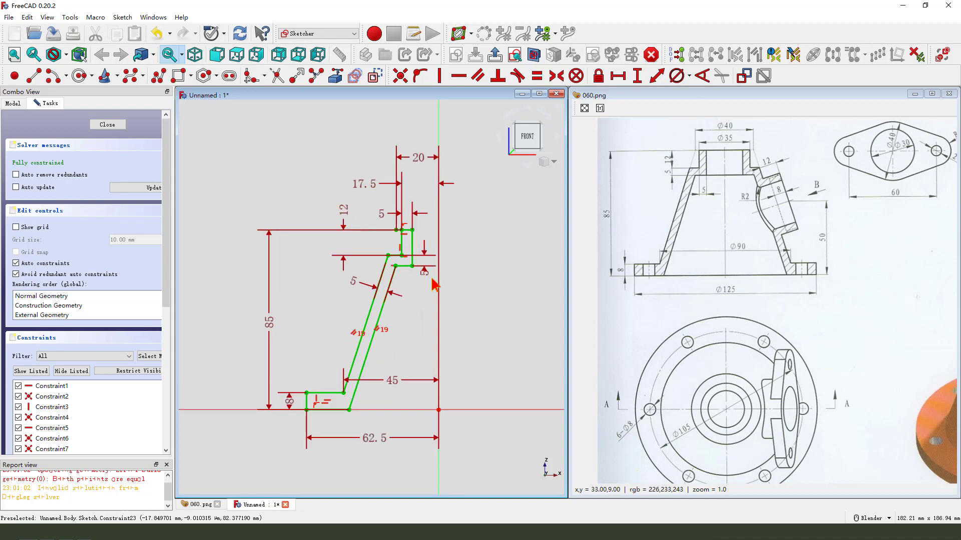
scroll(438, 248, up, 1)
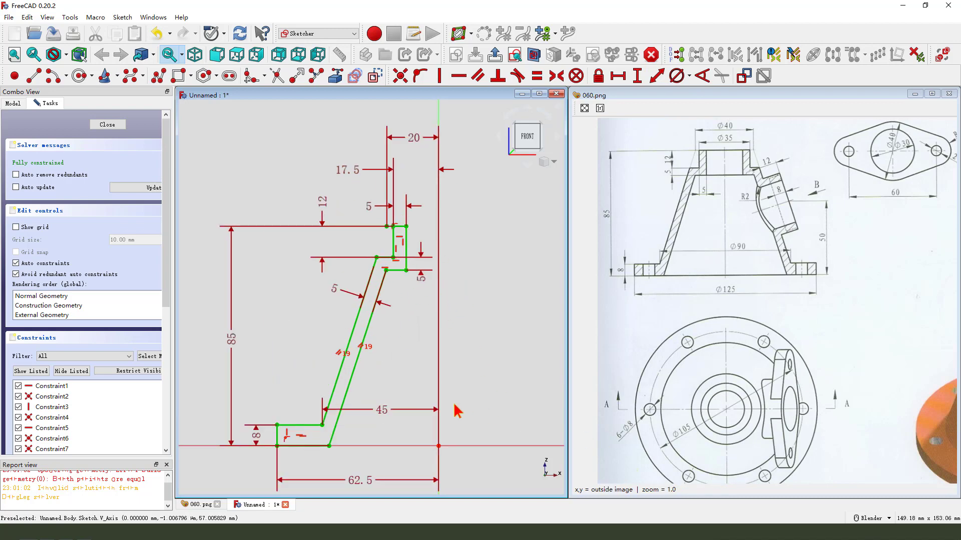
Step: Finish the sketch and revolve the profile into a solid around the base Z axis
click(496, 56)
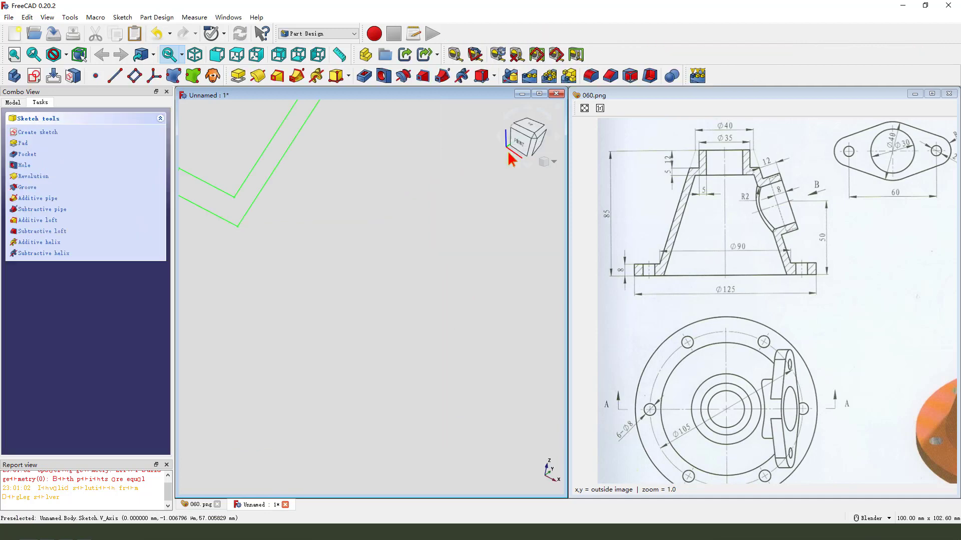
scroll(415, 367, down, 2)
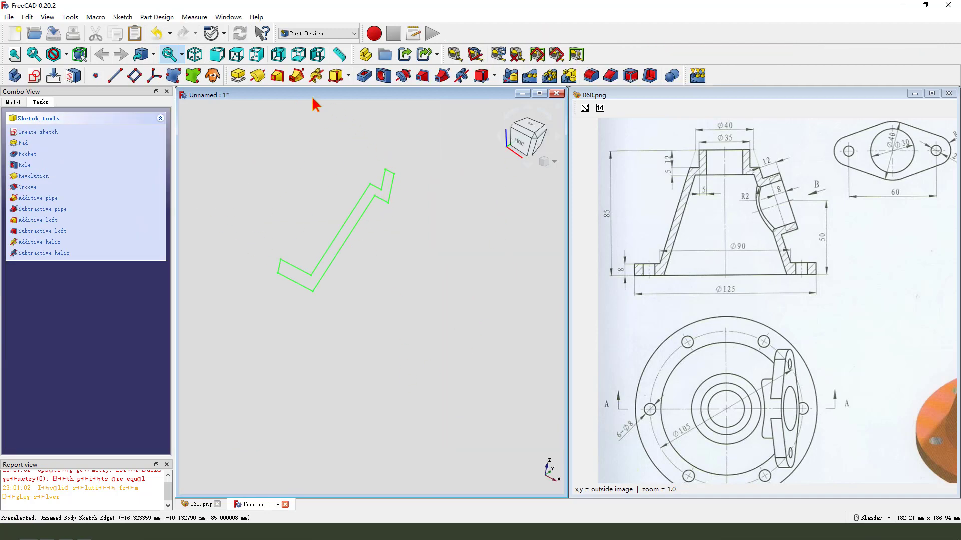
click(257, 76)
middle_drag(451, 299, 353, 267)
click(139, 164)
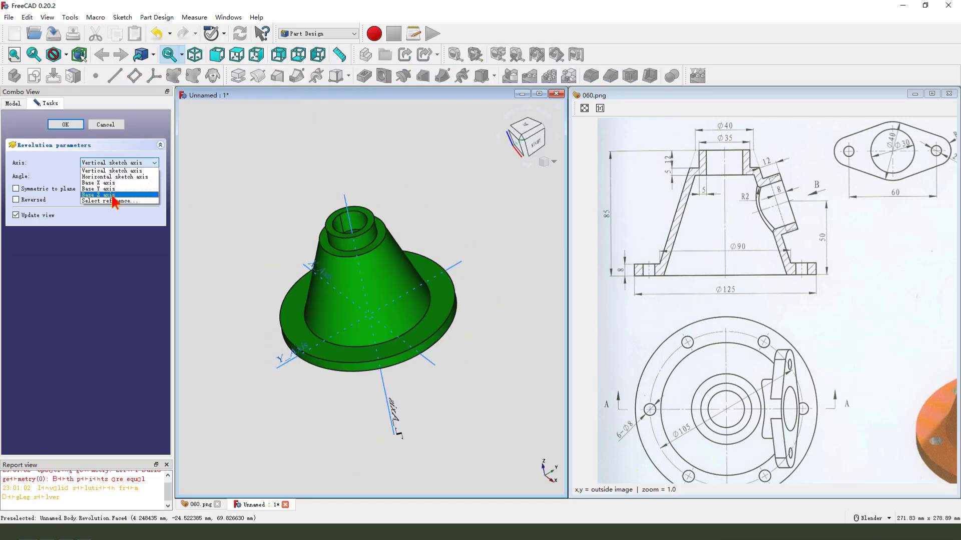
click(113, 196)
mouse_move(345, 335)
middle_down()
mouse_move(418, 318)
mouse_move(354, 330)
middle_up()
click(65, 124)
middle_drag(474, 336, 491, 316)
Step: Examine the angled side port, its axis and its 50 mm height in the reference drawing's section view
drag(806, 361, 762, 382)
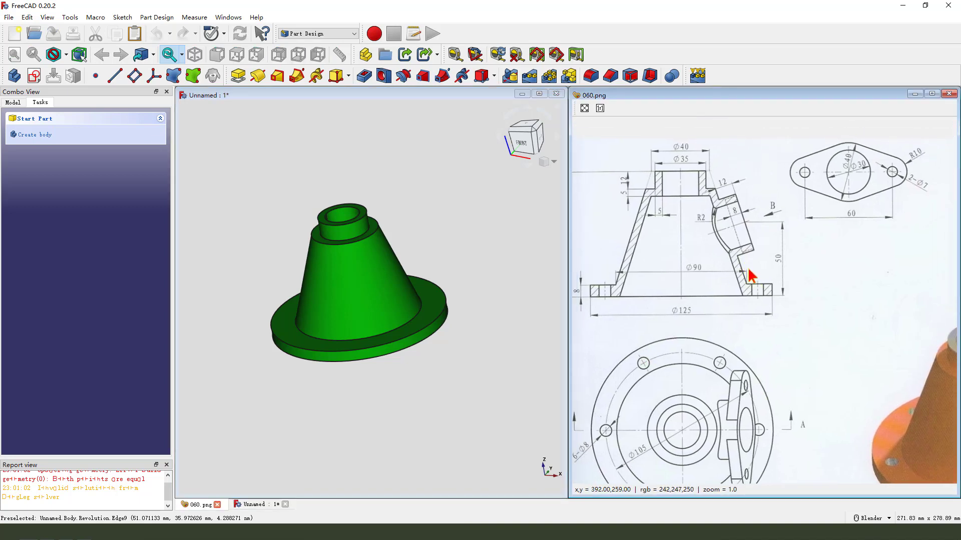
mouse_move(722, 186)
mouse_down()
mouse_move(761, 202)
mouse_move(774, 225)
mouse_up()
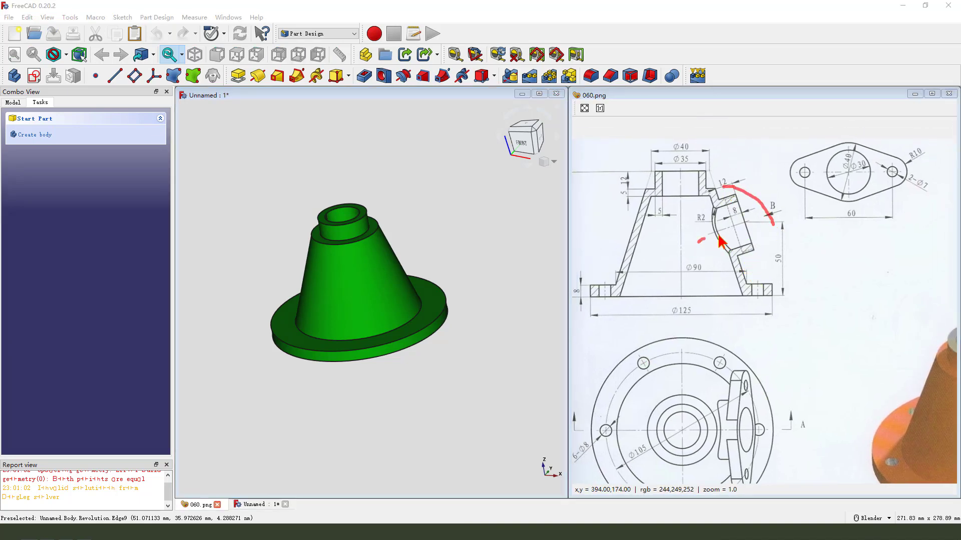
mouse_move(718, 235)
mouse_down()
mouse_move(749, 224)
mouse_move(767, 293)
mouse_up()
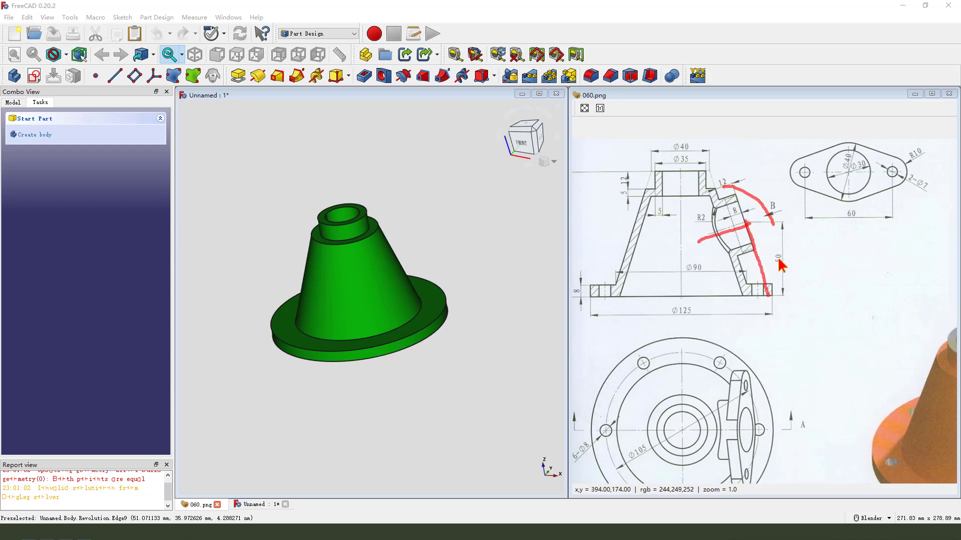
key(Escape)
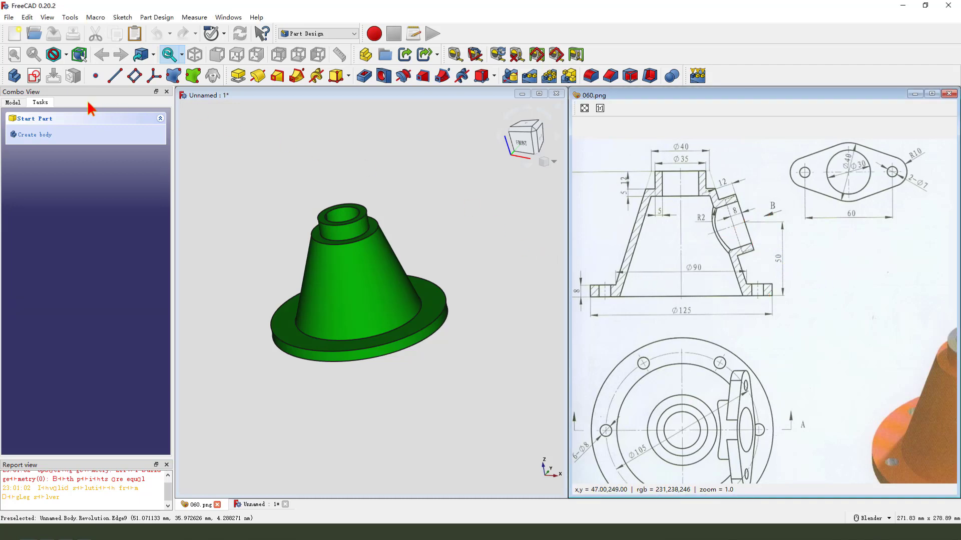
Step: Create a new sketch on the XZ plane and display the housing in section view
click(34, 76)
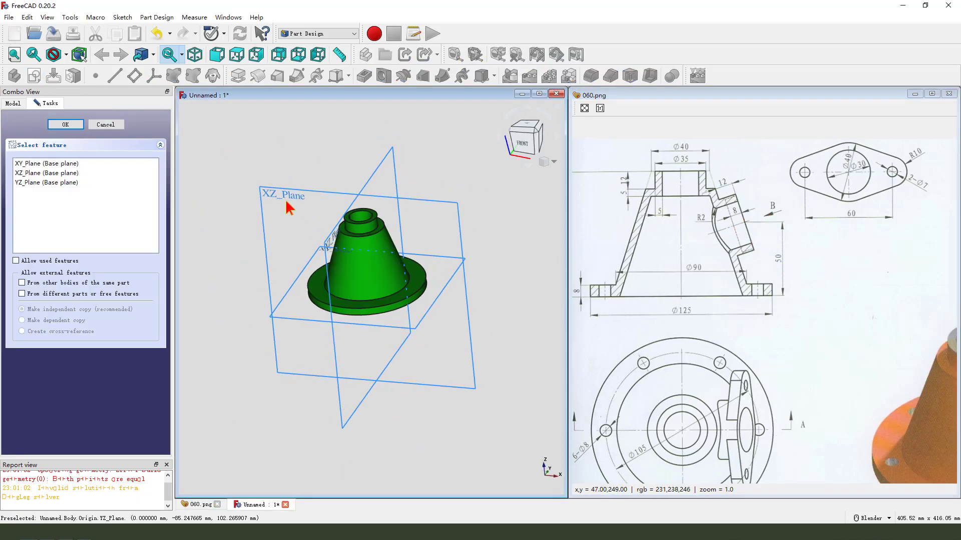
click(318, 198)
scroll(406, 270, up, 2)
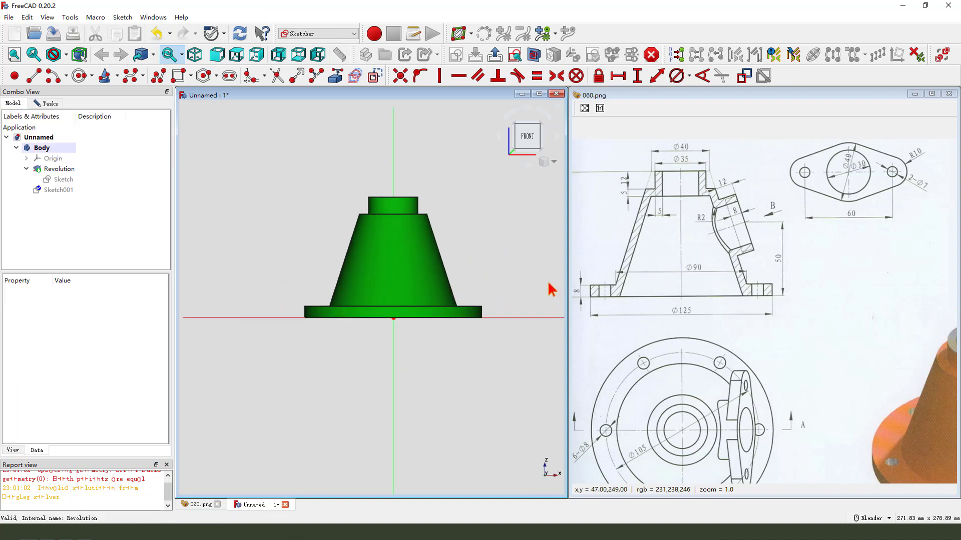
scroll(386, 307, up, 2)
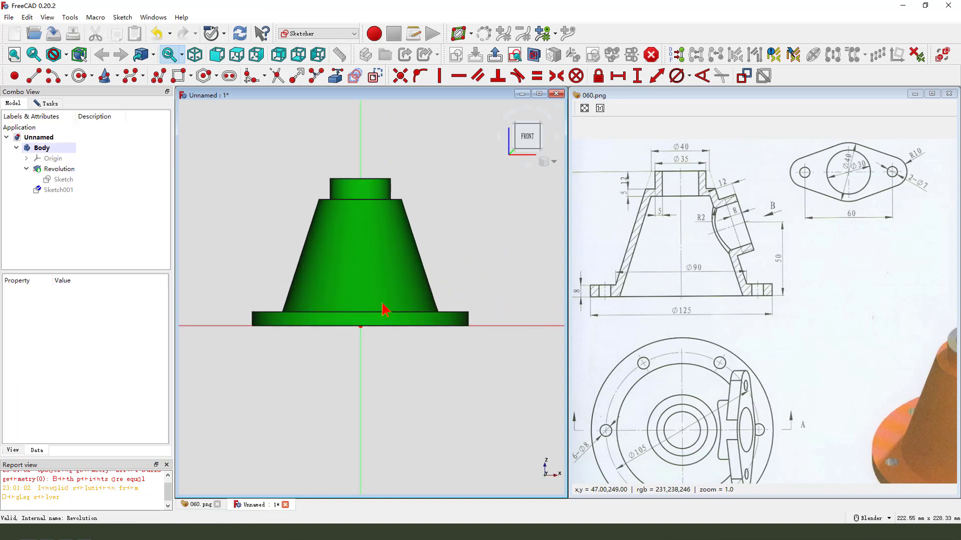
scroll(466, 253, down, 2)
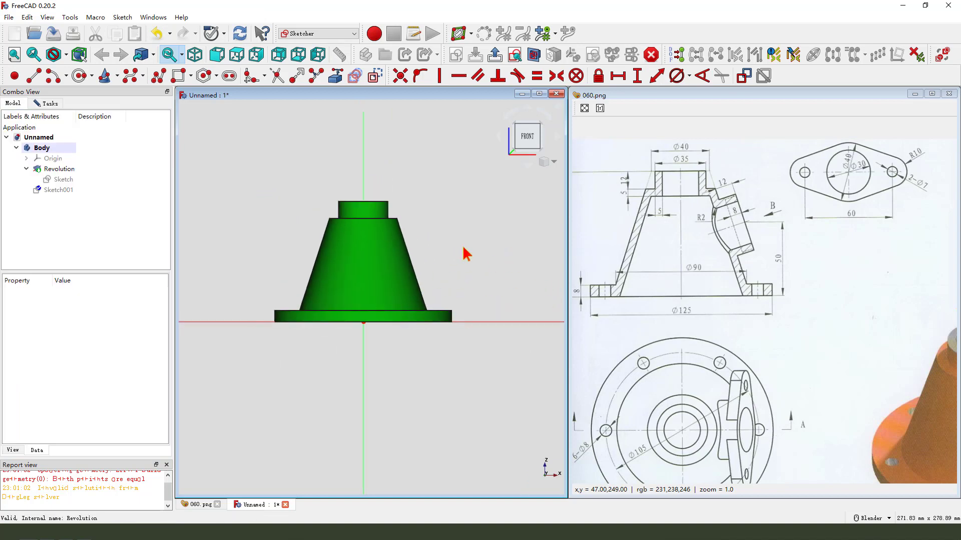
click(534, 59)
scroll(475, 215, up, 2)
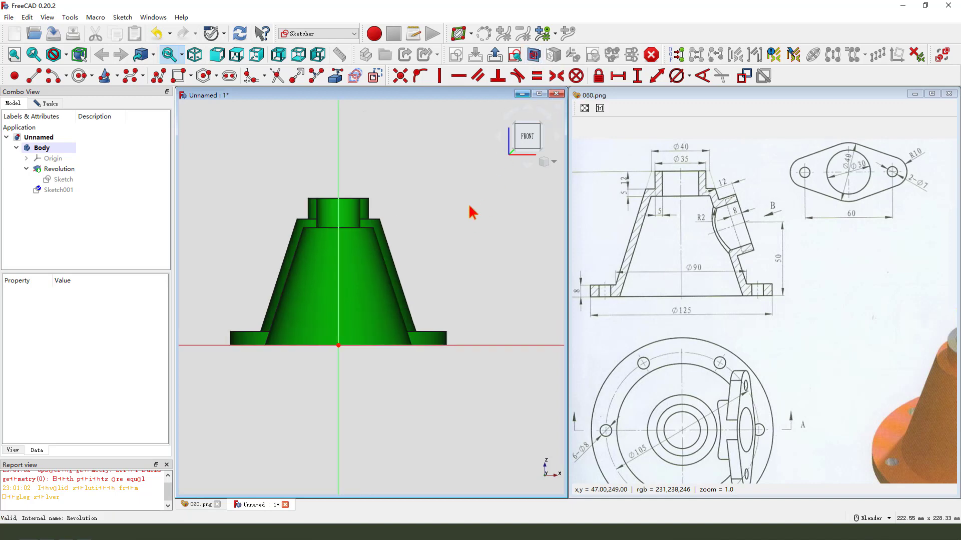
Step: Project the cone's top circular edge and its base edge at the flange into the sketch as external geometry
click(354, 76)
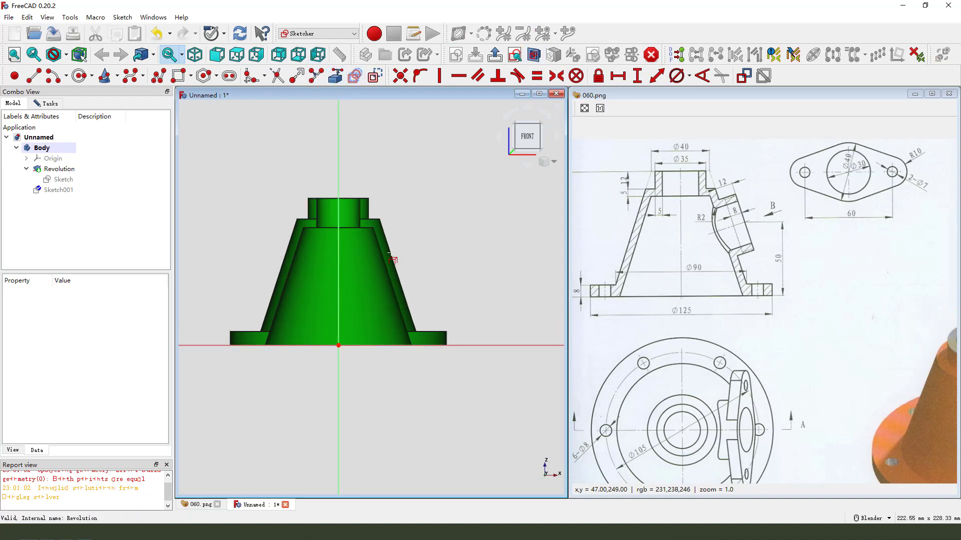
scroll(376, 220, up, 2)
click(379, 225)
scroll(411, 200, down, 2)
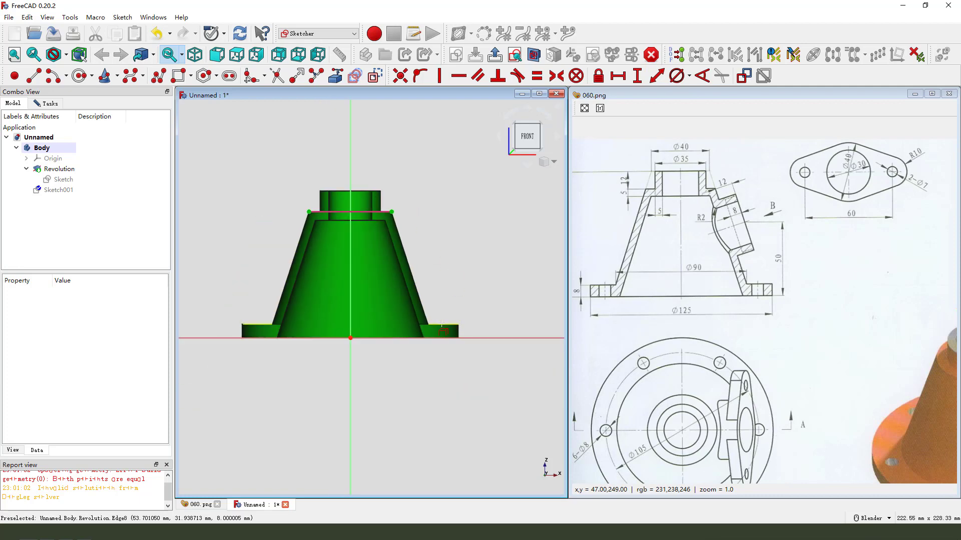
click(431, 326)
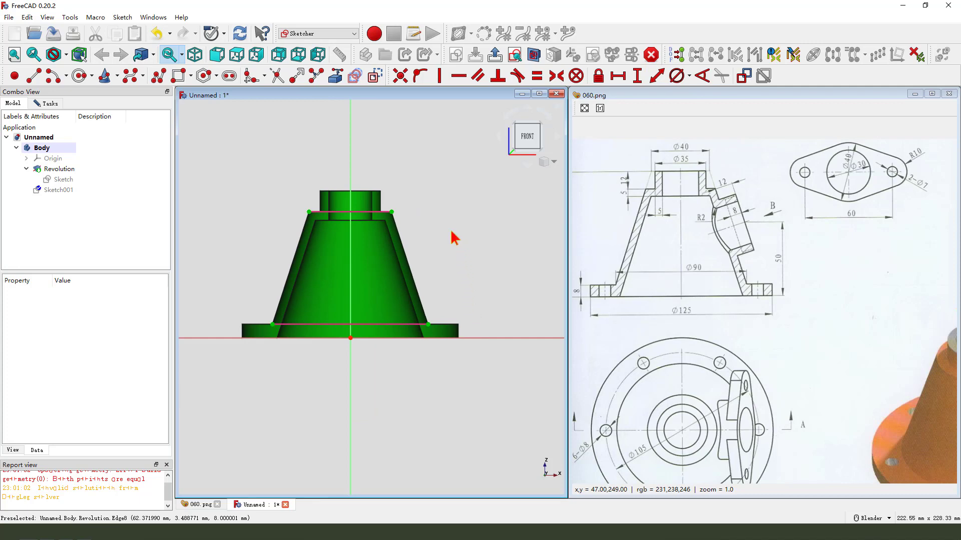
scroll(473, 273, up, 1)
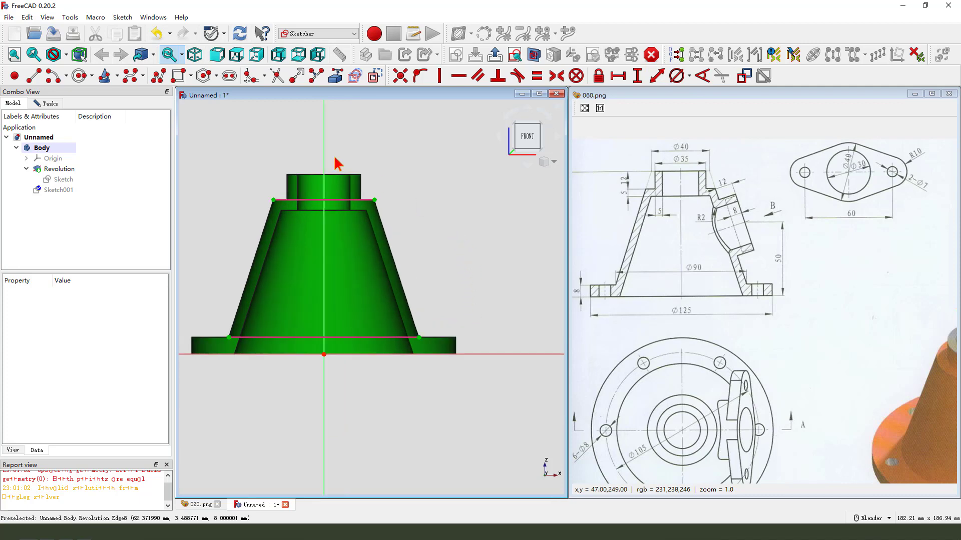
Step: Draw a line along the cone's outer slope on the +X side between the projected edges' endpoints and convert it to construction geometry
click(34, 75)
click(374, 200)
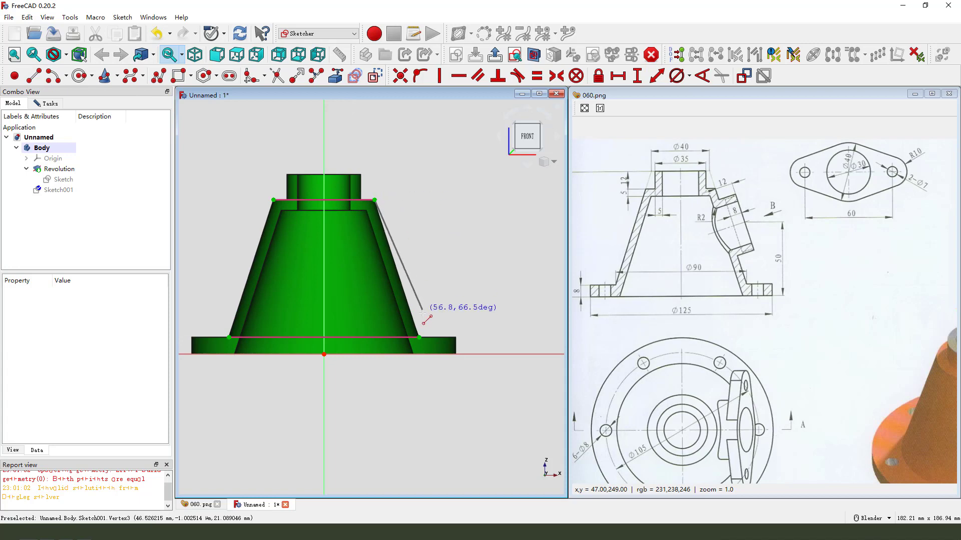
click(419, 337)
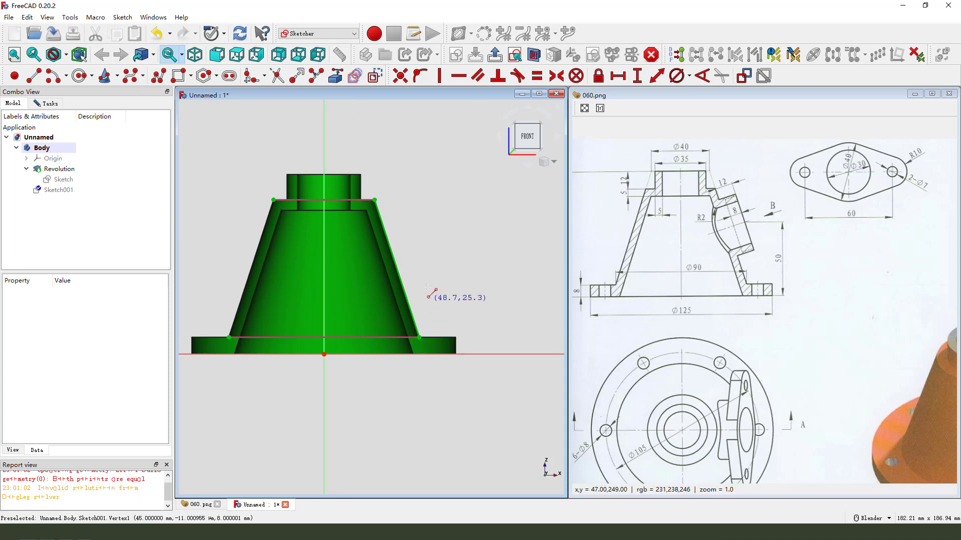
click(387, 240)
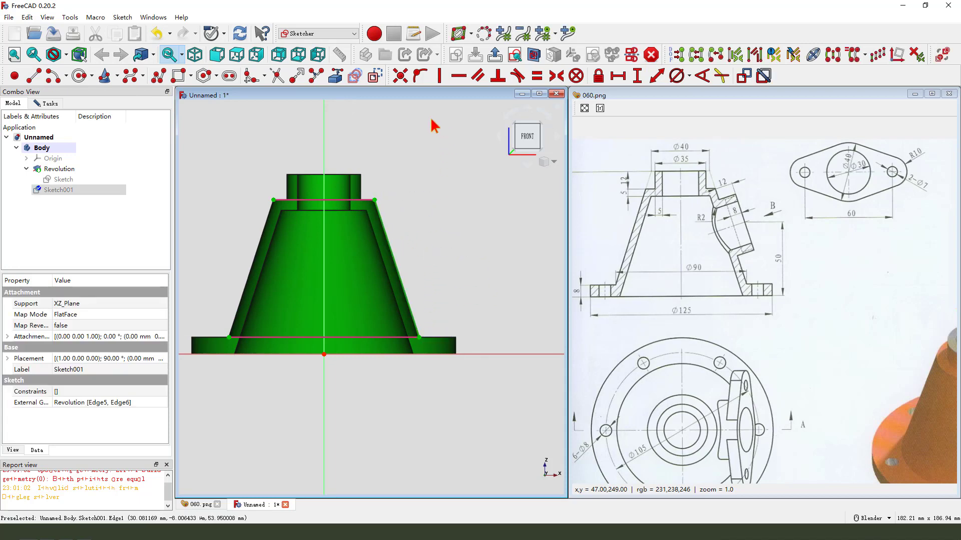
click(374, 76)
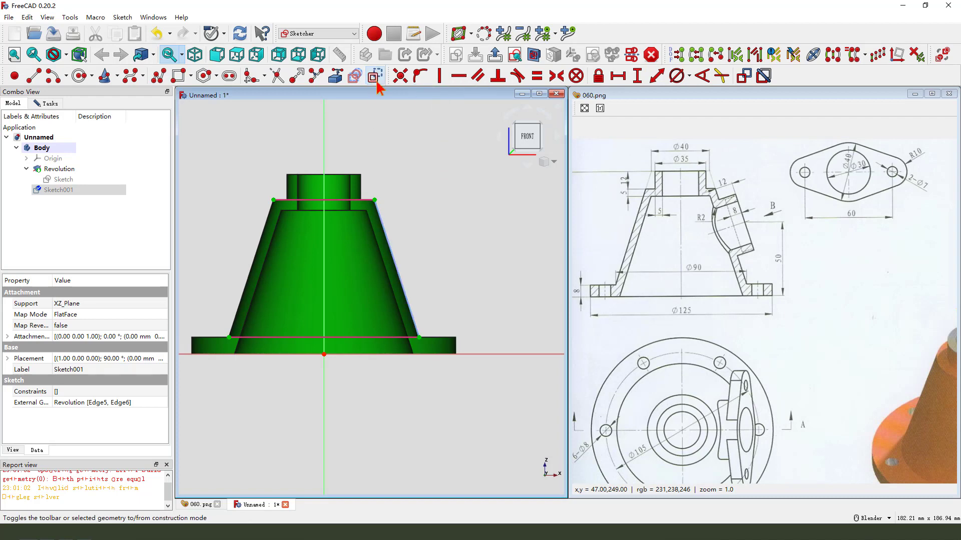
Step: Draw a two-segment line from the vertical axis outward through the cone's +X slope, ending on the horizontal axis beyond the flange
scroll(436, 267, down, 1)
scroll(430, 263, up, 1)
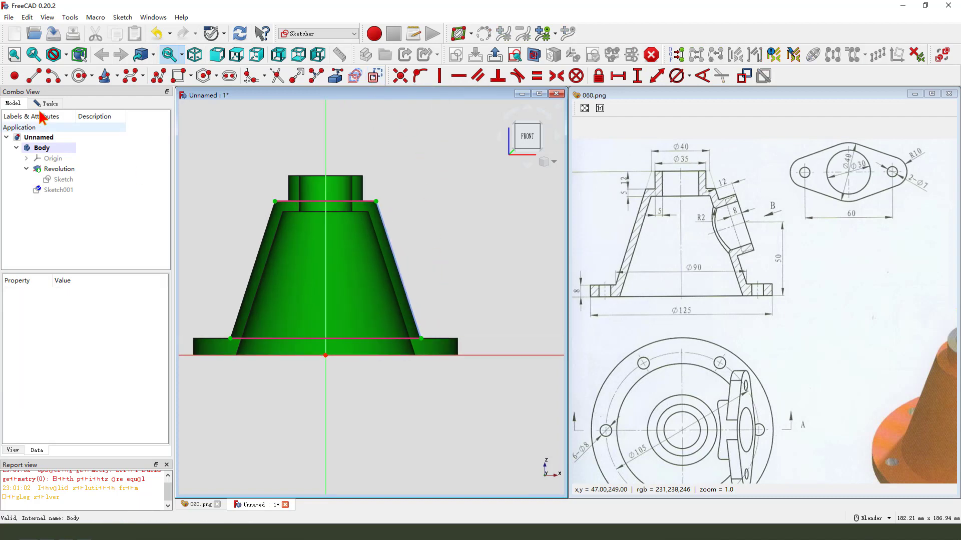
click(33, 78)
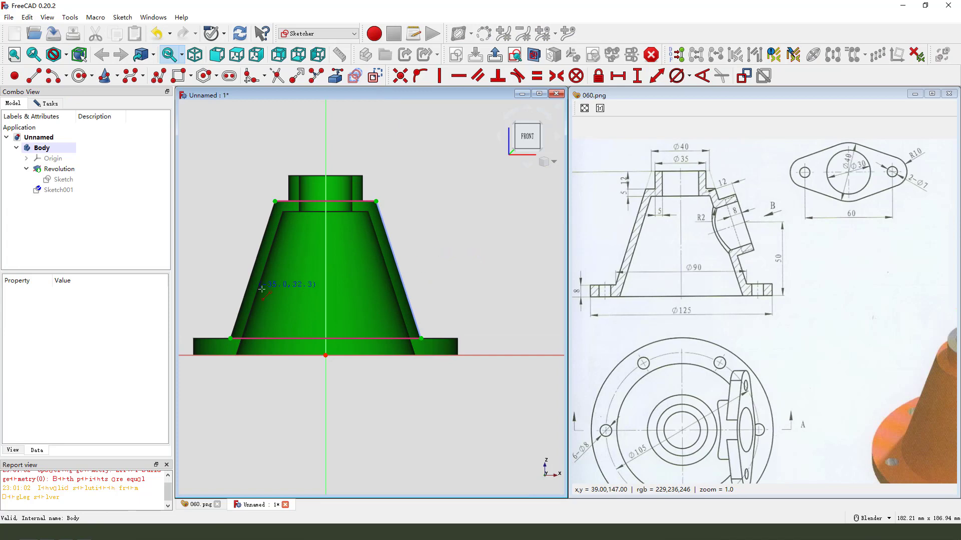
click(326, 279)
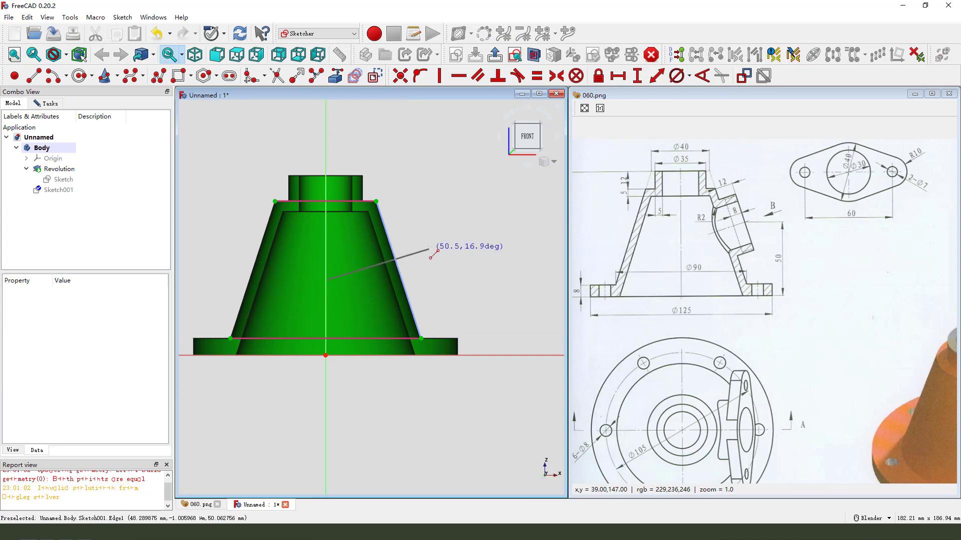
click(430, 247)
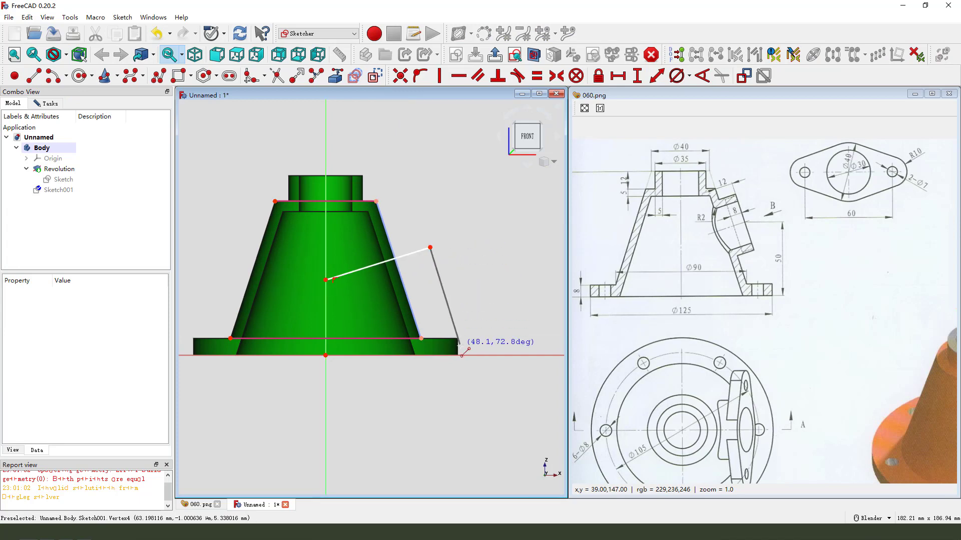
click(465, 356)
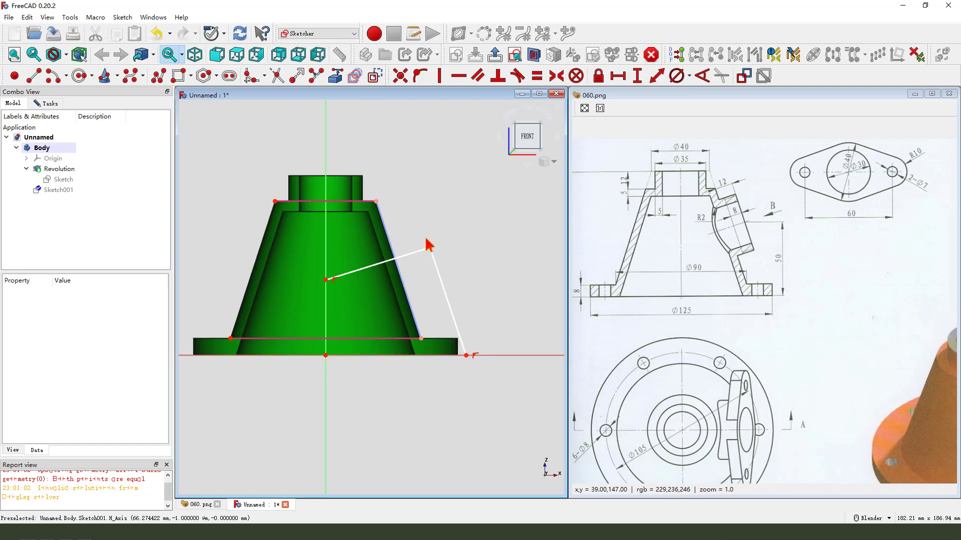
Step: Constrain the outer segment parallel to the cone's construction slope line and the inner segment perpendicular to it
click(439, 274)
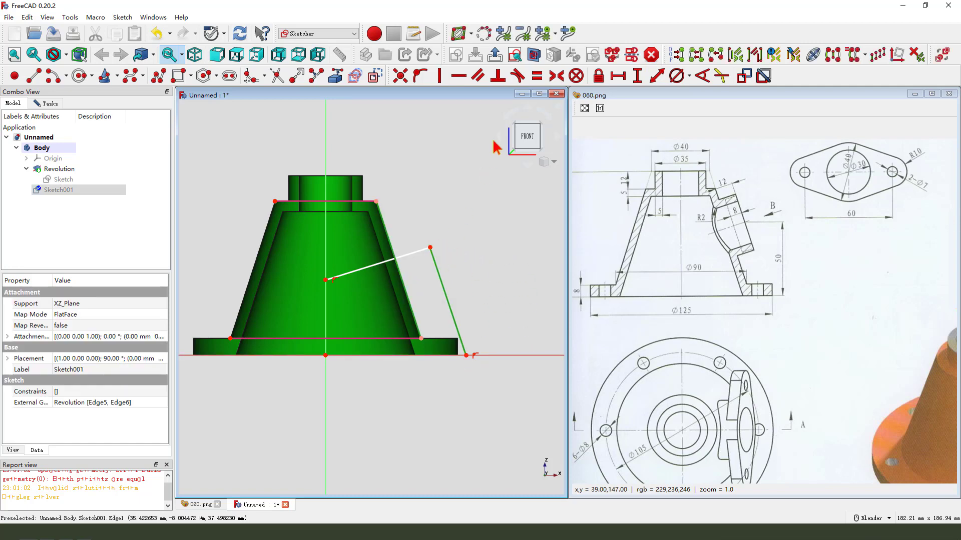
click(478, 75)
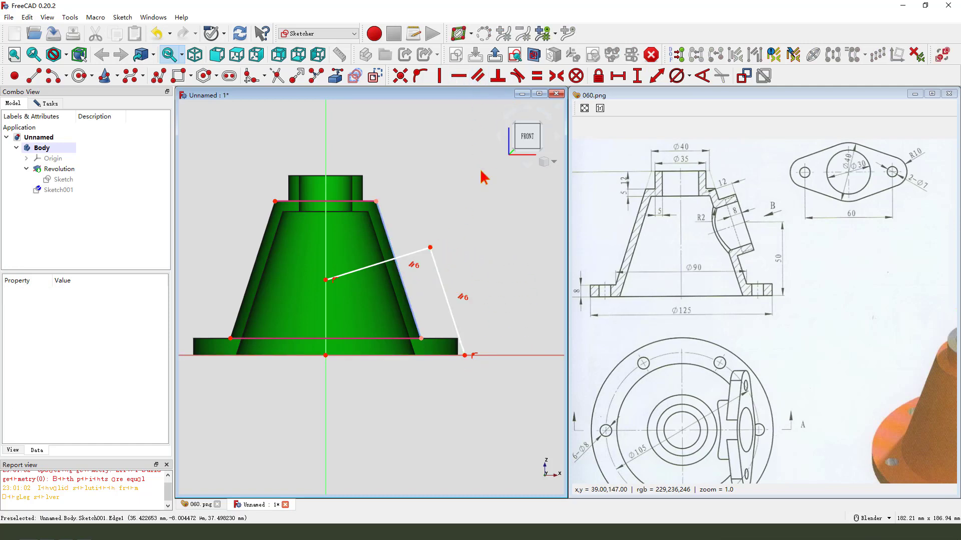
click(412, 258)
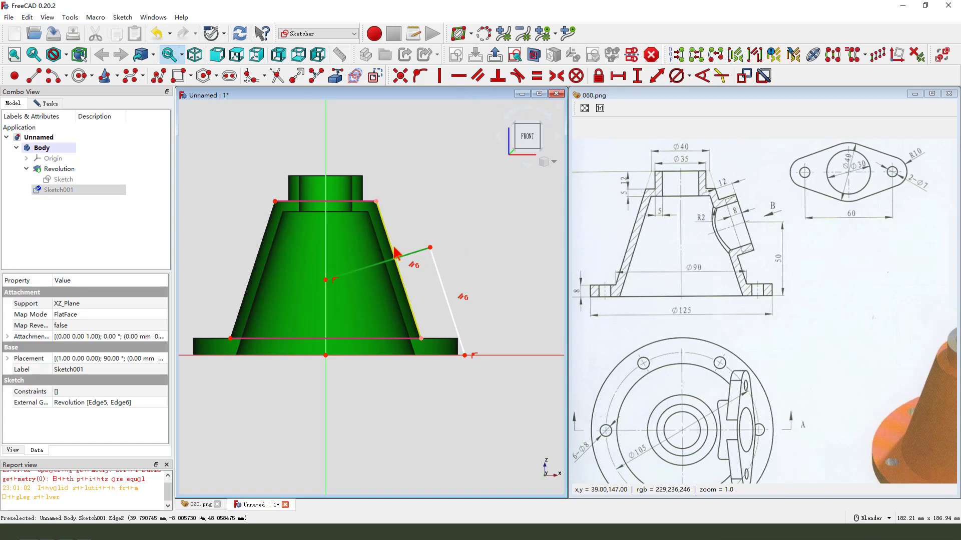
click(498, 76)
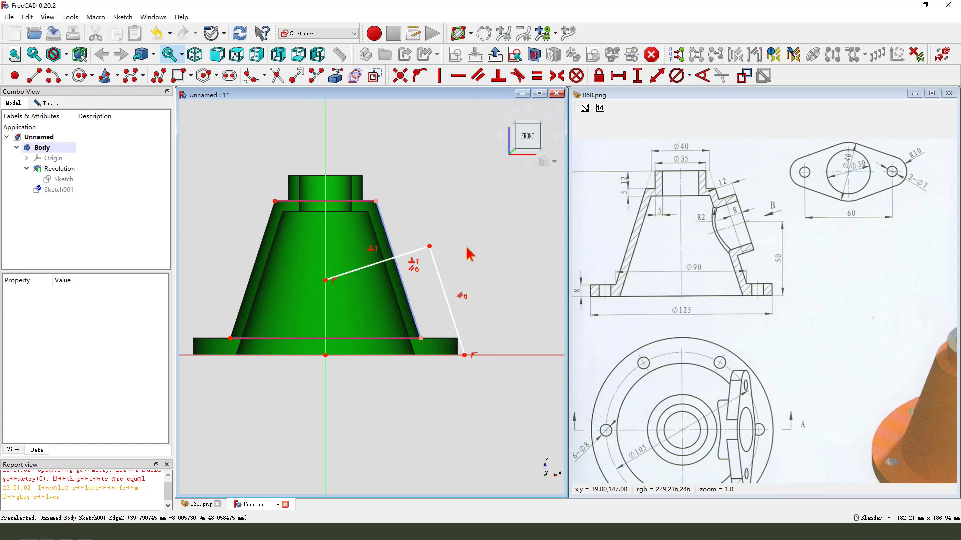
Step: Set the distance from the segments' shared corner to the construction slope line to 12 mm and move the dimension clear of the geometry
click(431, 247)
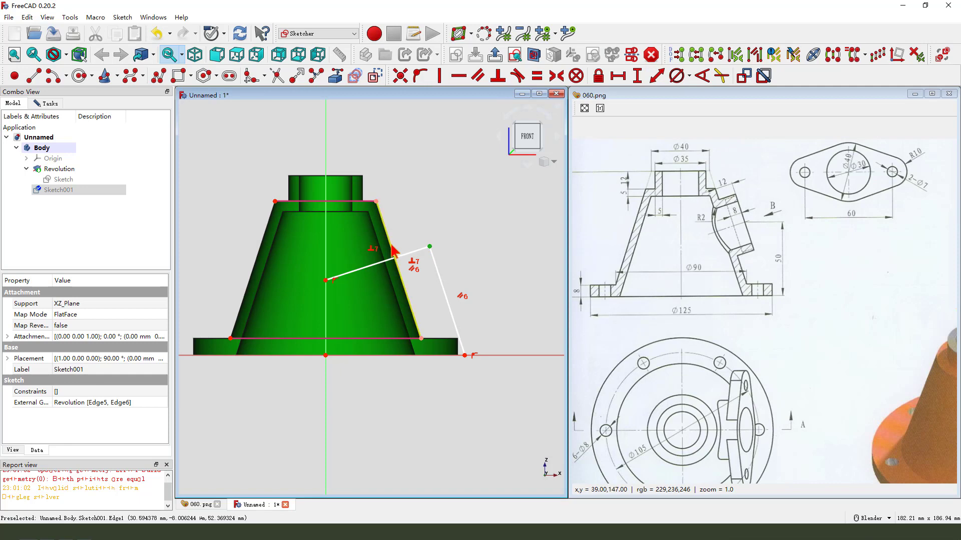
click(657, 76)
text(12)
key(Return)
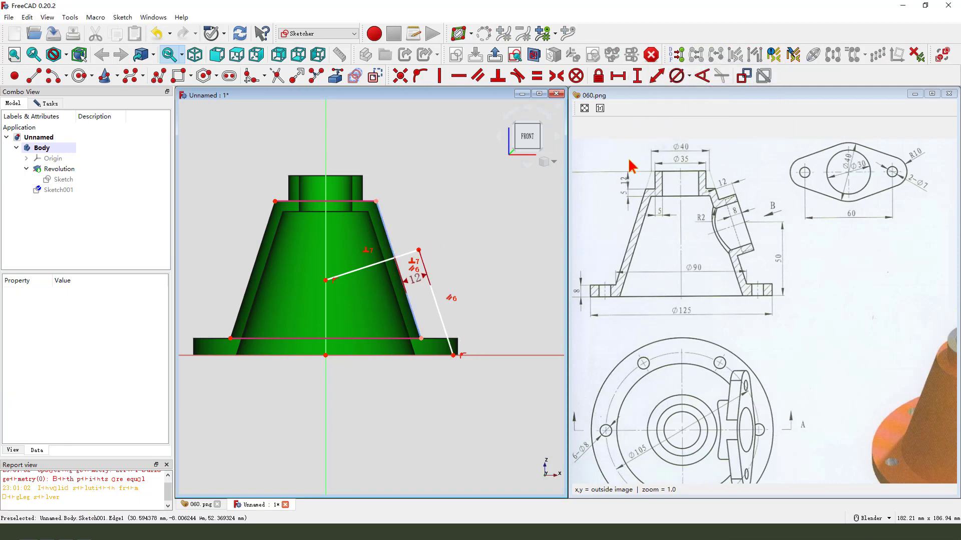
mouse_move(713, 189)
mouse_down()
mouse_move(740, 181)
mouse_move(711, 192)
mouse_up()
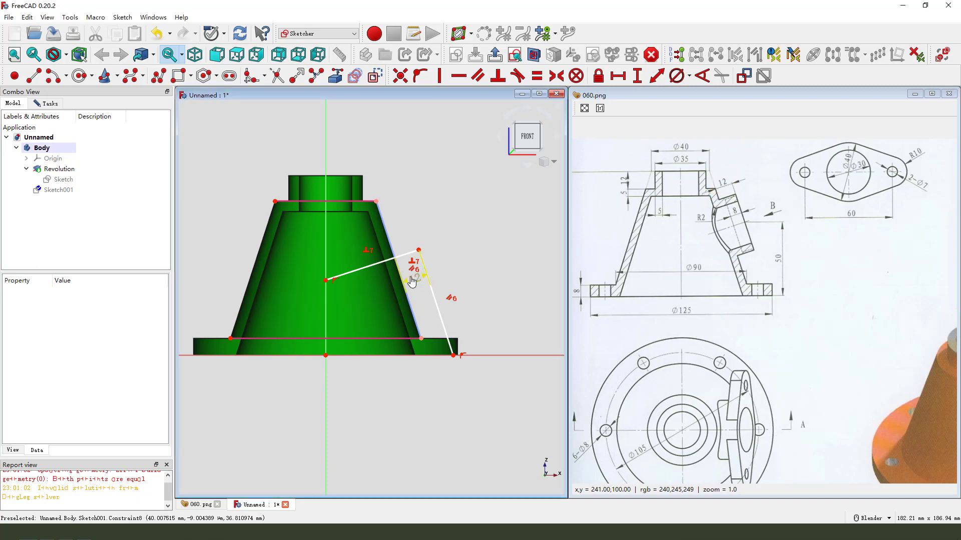
mouse_move(429, 282)
mouse_down()
mouse_move(436, 225)
mouse_move(442, 234)
mouse_up()
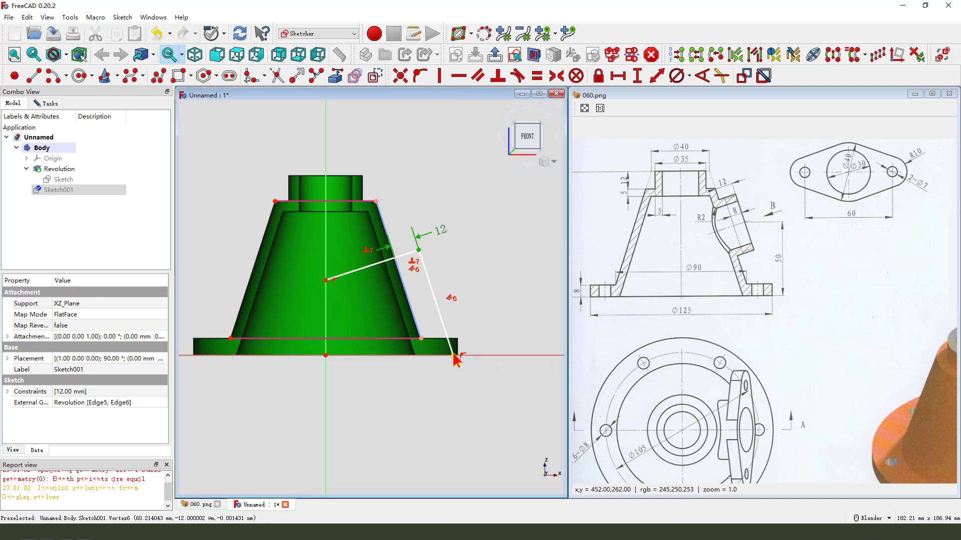
Step: Set the corner's vertical distance above the outer segment's lower end to 50 mm, tidy the dimension labels and finish the sketch
click(637, 75)
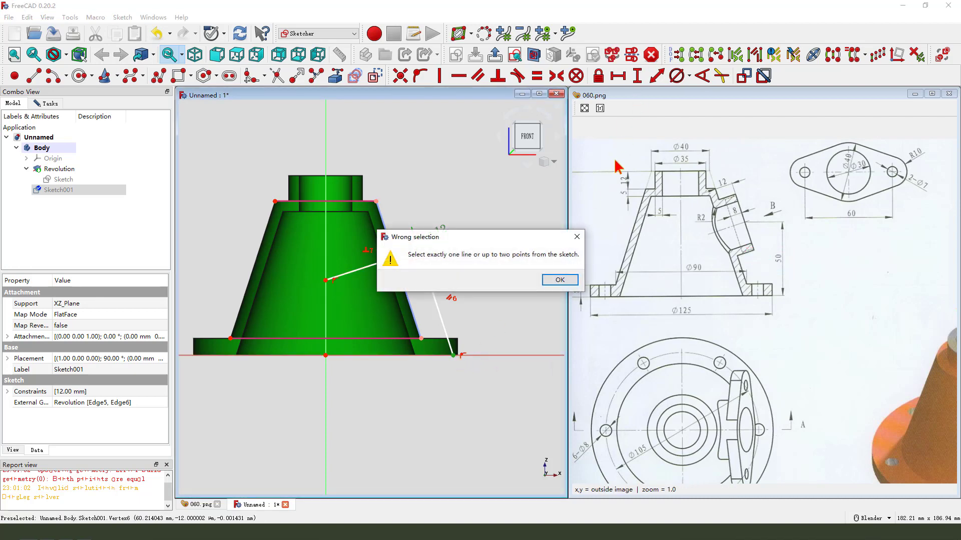
click(572, 238)
click(459, 267)
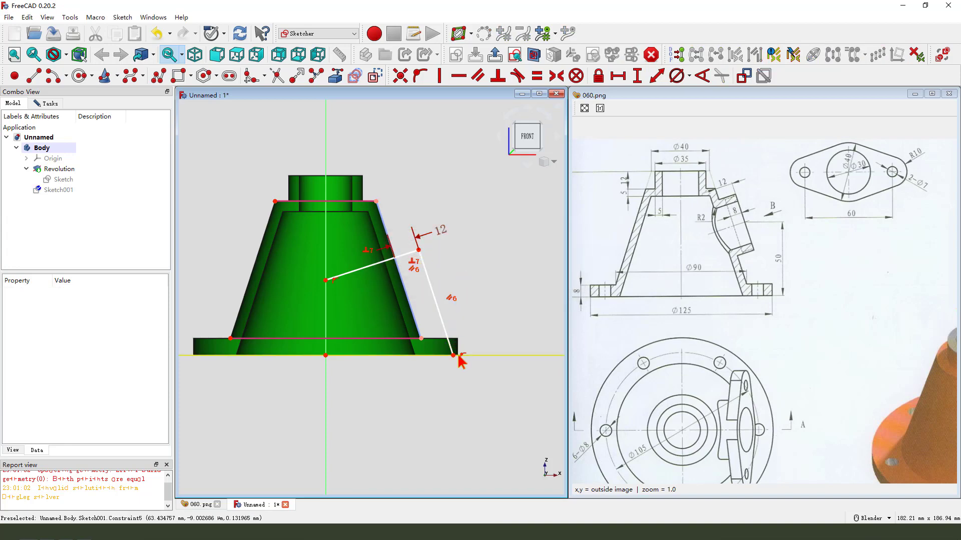
click(454, 352)
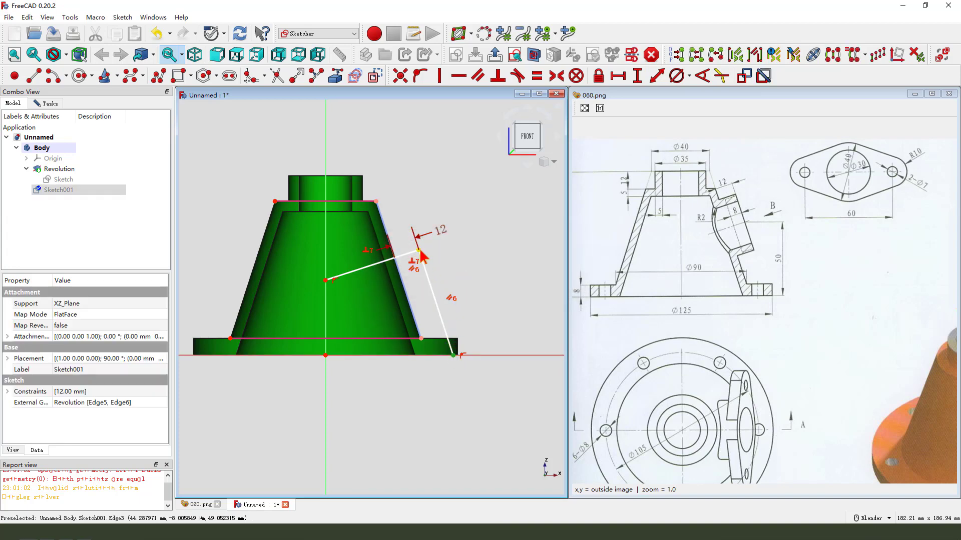
click(637, 75)
text(50)
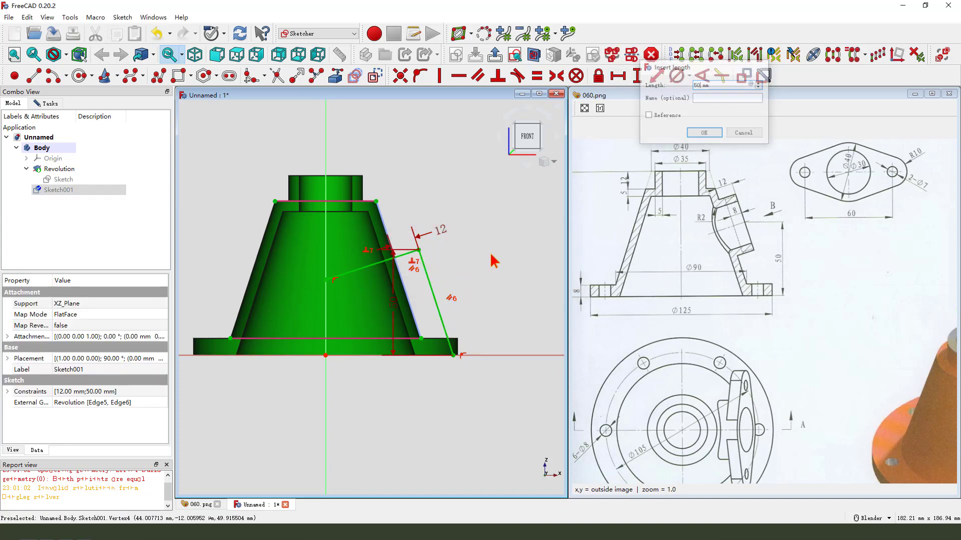
key(Return)
drag(499, 307, 511, 302)
drag(441, 231, 444, 220)
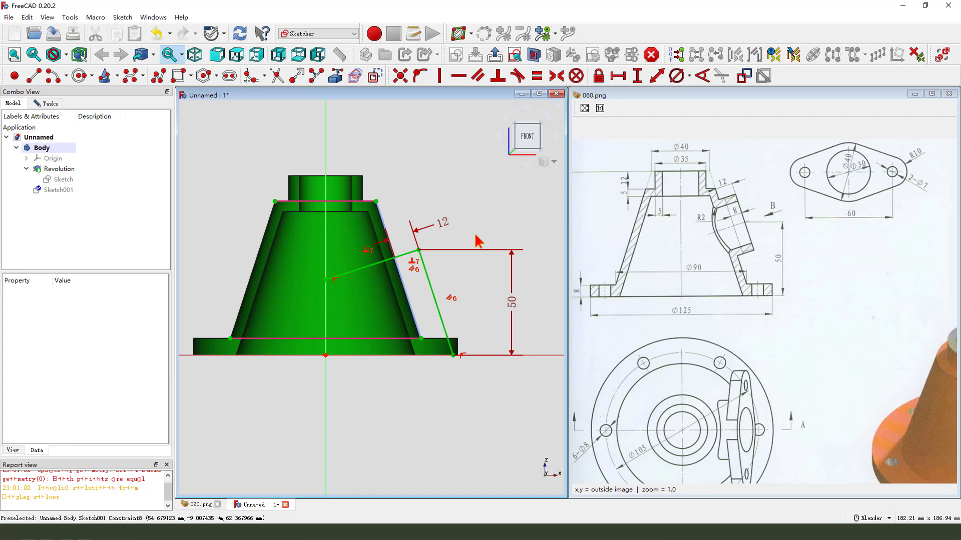
click(494, 57)
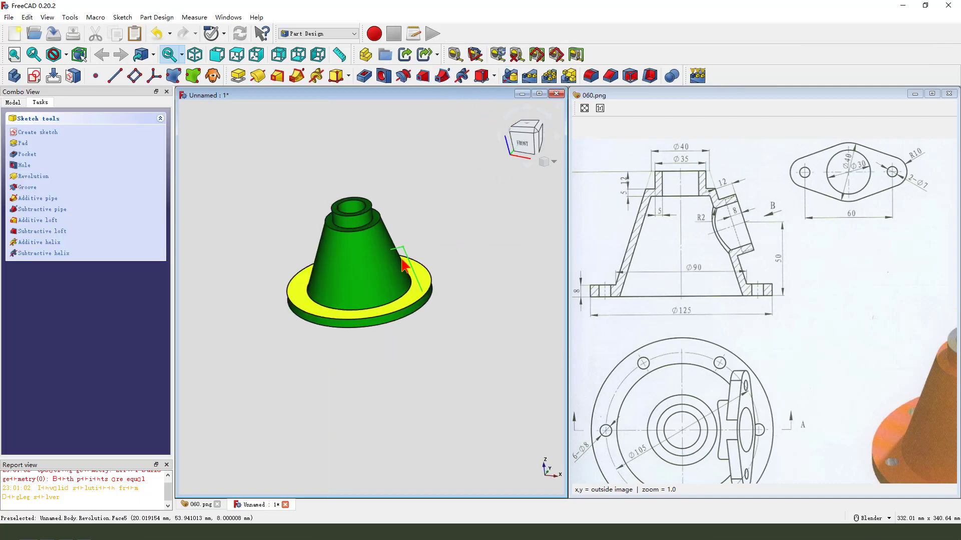
Step: Start a datum plane referencing the sketch's outer corner point and the short segment running perpendicular to the cone's slope
click(473, 217)
middle_drag(480, 231, 464, 230)
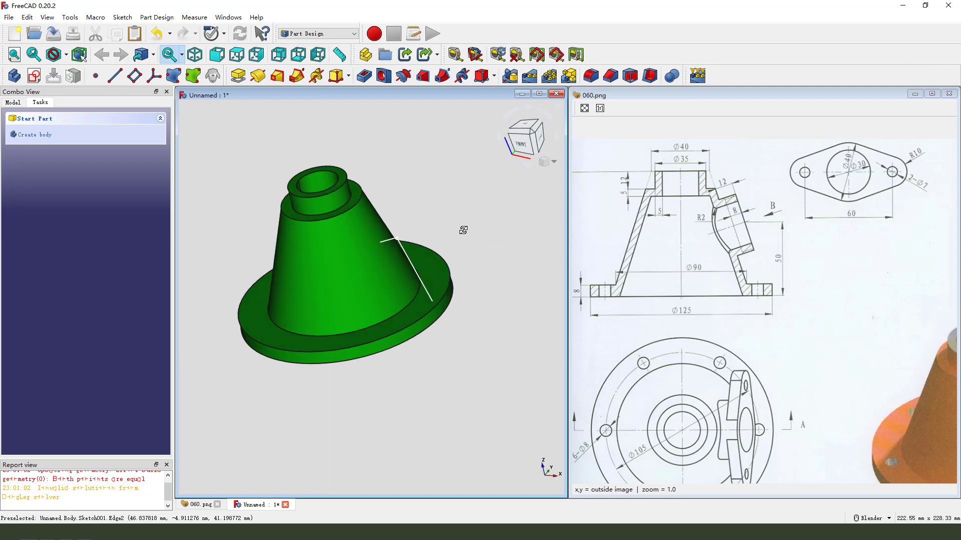
click(135, 77)
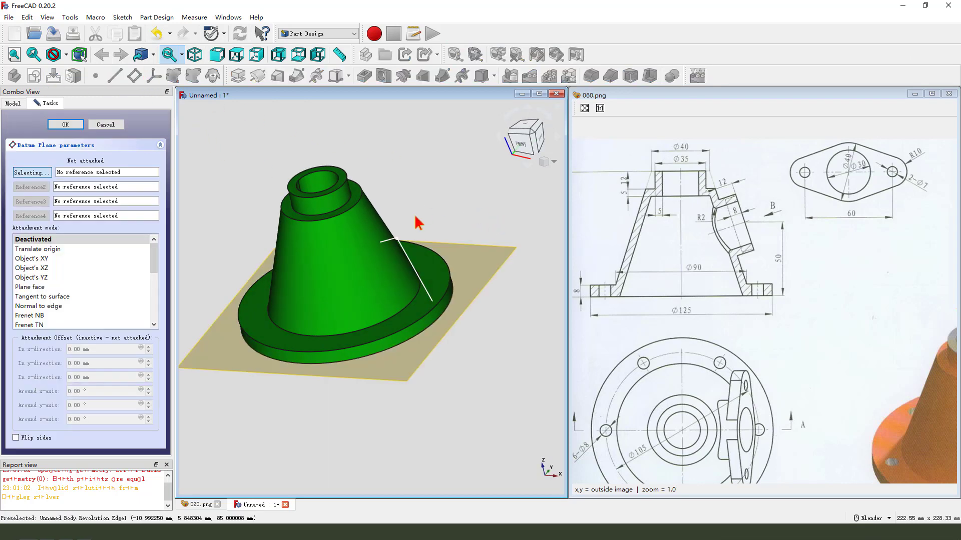
scroll(405, 230, up, 4)
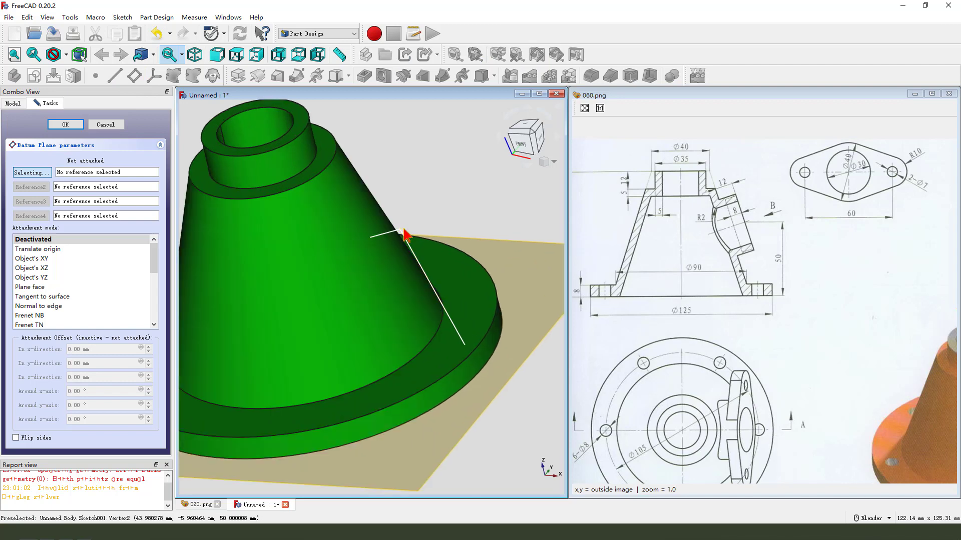
click(402, 234)
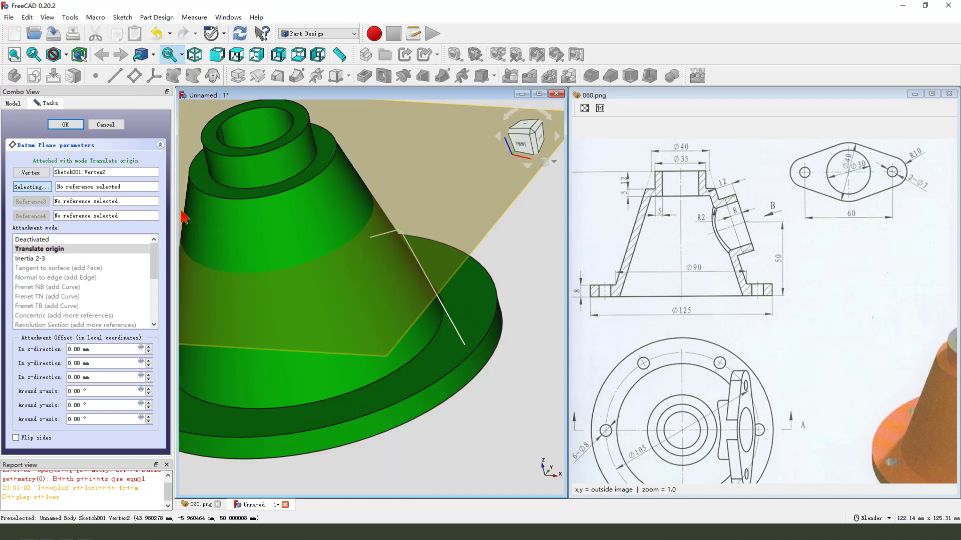
drag(25, 193, 131, 196)
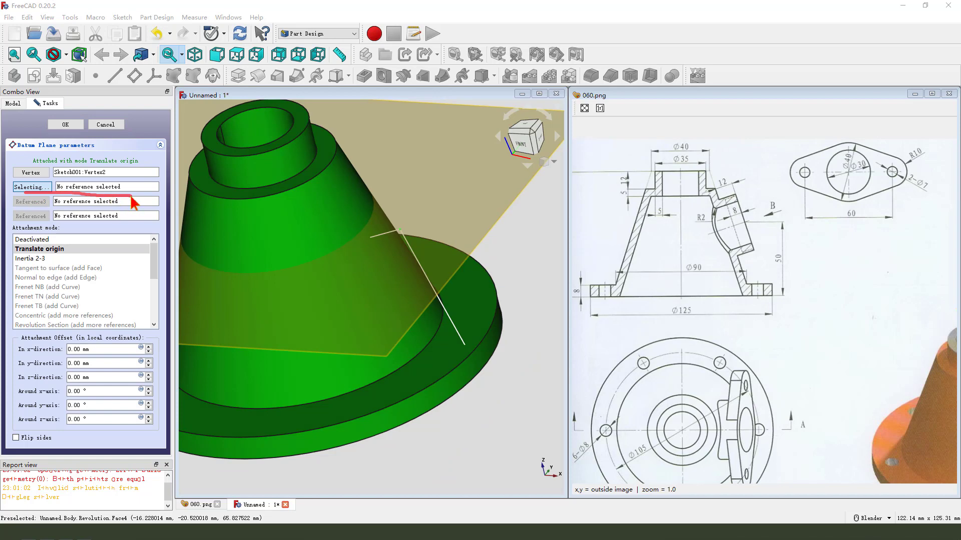
click(391, 239)
scroll(451, 285, down, 3)
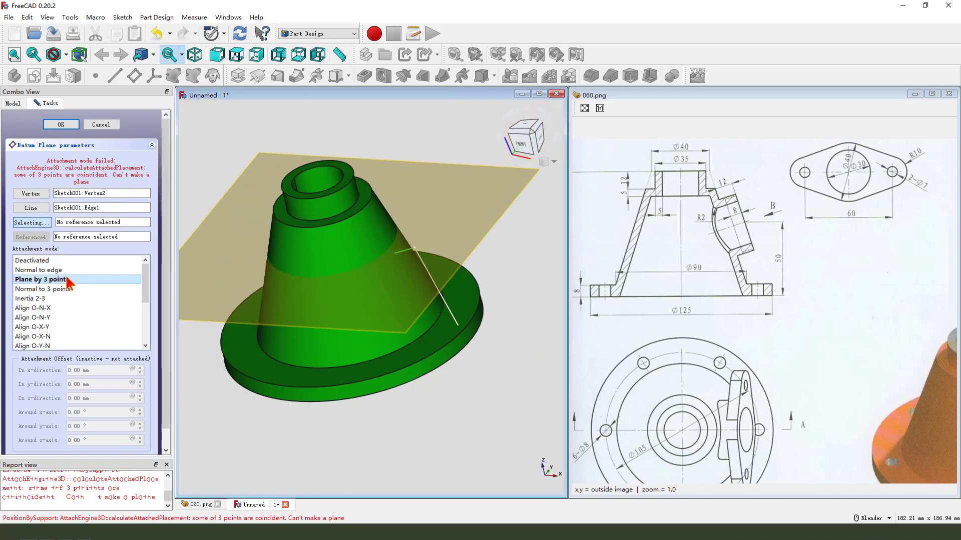
Step: Set the datum plane's attachment mode to Normal to edge and create the plane
mouse_move(15, 271)
mouse_down()
mouse_move(80, 273)
mouse_move(18, 270)
mouse_up()
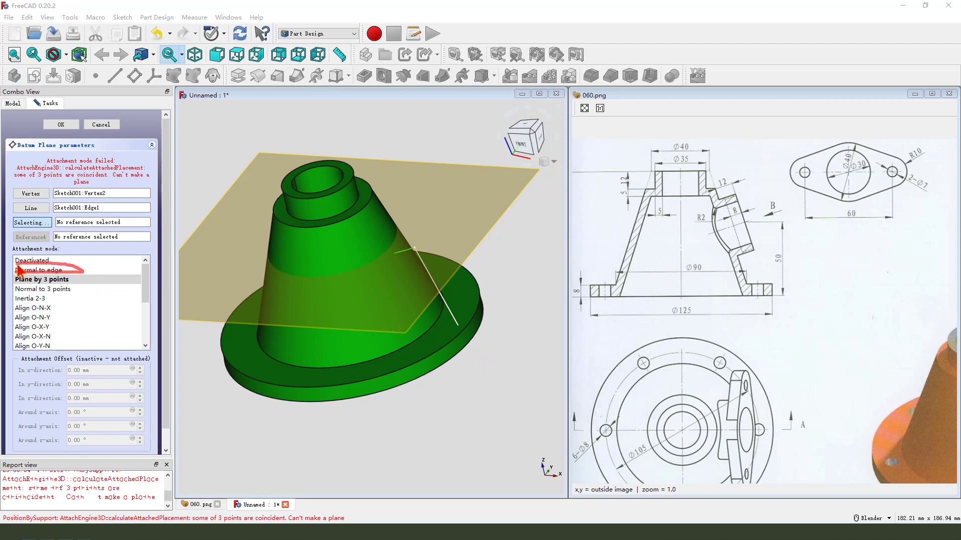
click(53, 270)
mouse_move(290, 320)
middle_down()
mouse_move(368, 274)
mouse_move(345, 280)
middle_up()
click(65, 124)
Step: Create a new sketch on the angled datum plane and display the housing in section view
mouse_move(448, 333)
middle_down()
mouse_move(459, 333)
mouse_move(413, 350)
mouse_move(540, 403)
middle_up()
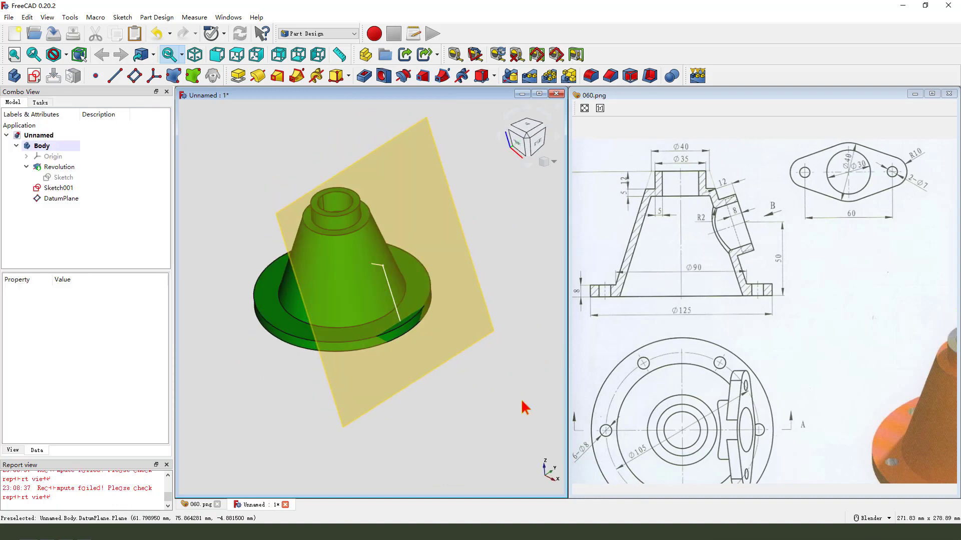
click(459, 219)
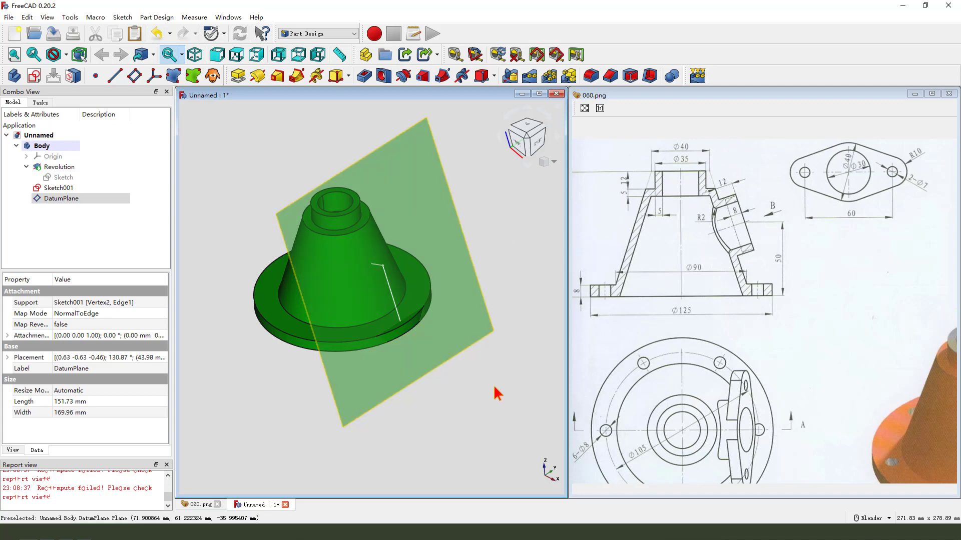
click(34, 76)
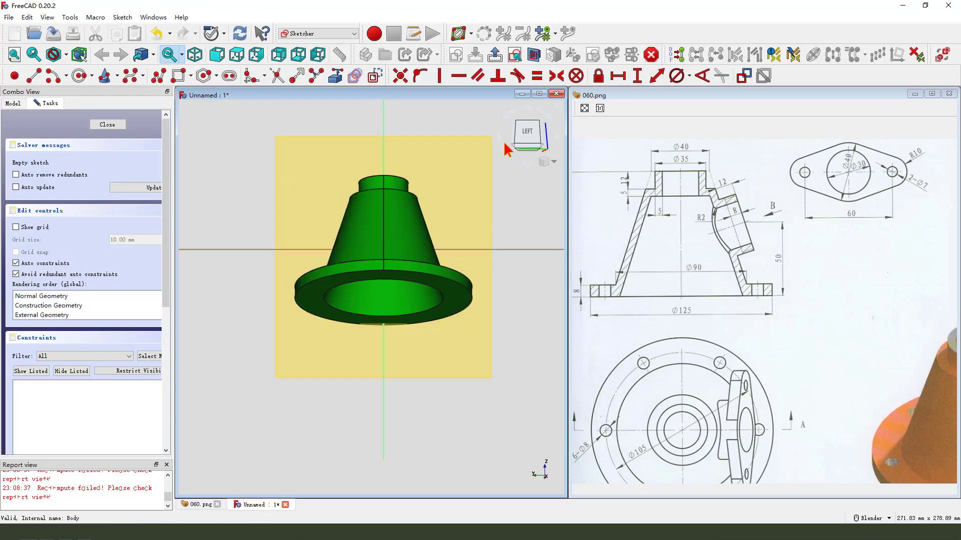
click(534, 56)
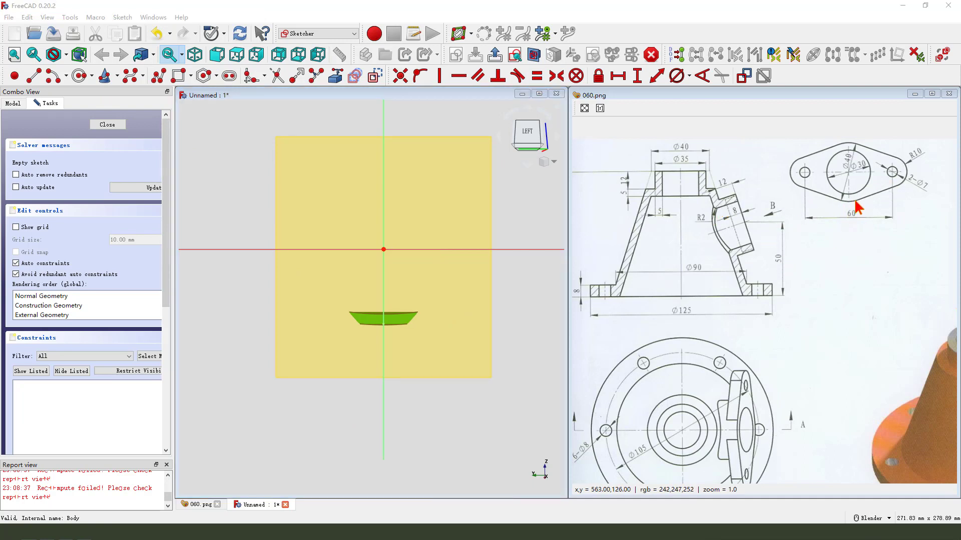
Step: Draw a circle centred on the sketch origin and set its diameter to 40 mm for the side port's outer cylinder
mouse_move(857, 207)
mouse_down()
mouse_move(837, 142)
mouse_move(865, 191)
mouse_move(848, 200)
mouse_up()
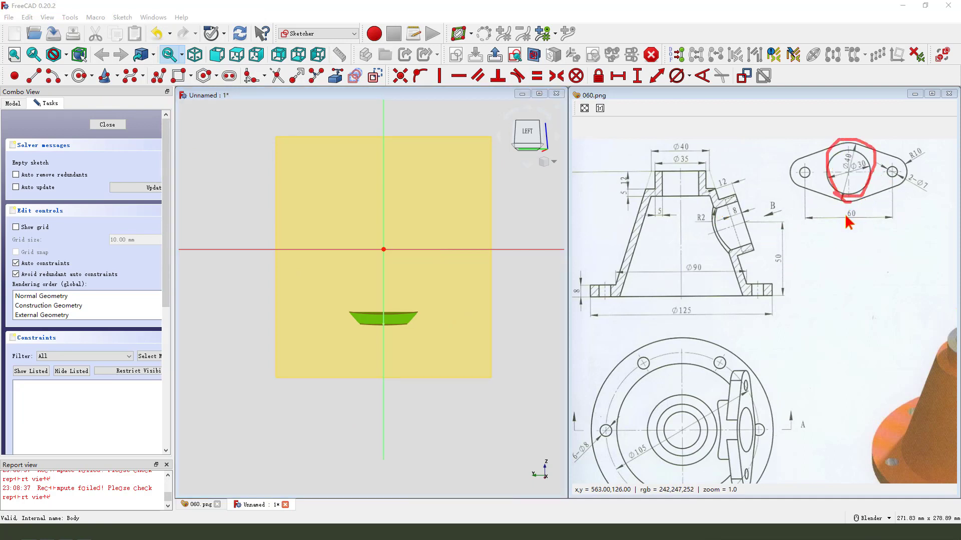
mouse_move(759, 214)
mouse_down()
mouse_move(713, 228)
mouse_move(714, 215)
mouse_move(760, 250)
mouse_move(688, 233)
mouse_up()
click(546, 236)
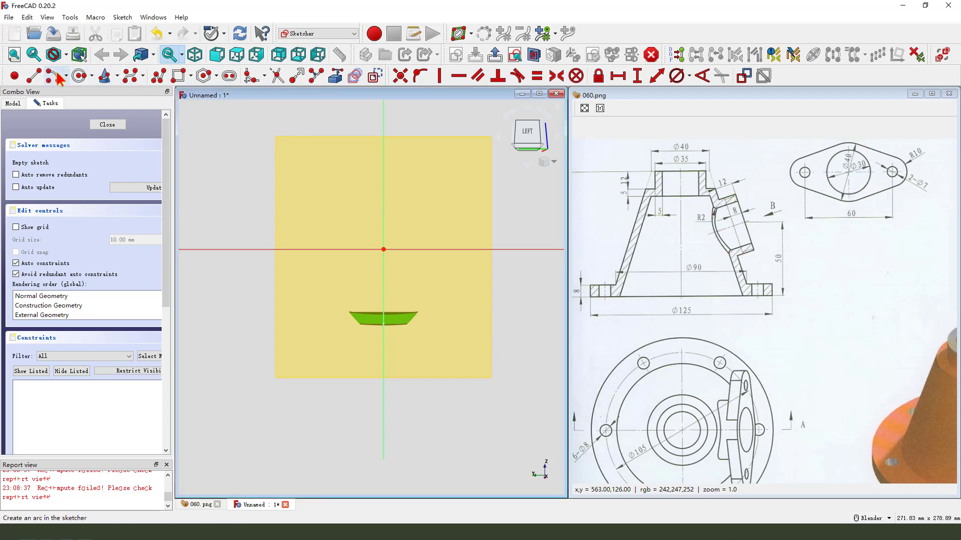
click(79, 76)
click(383, 249)
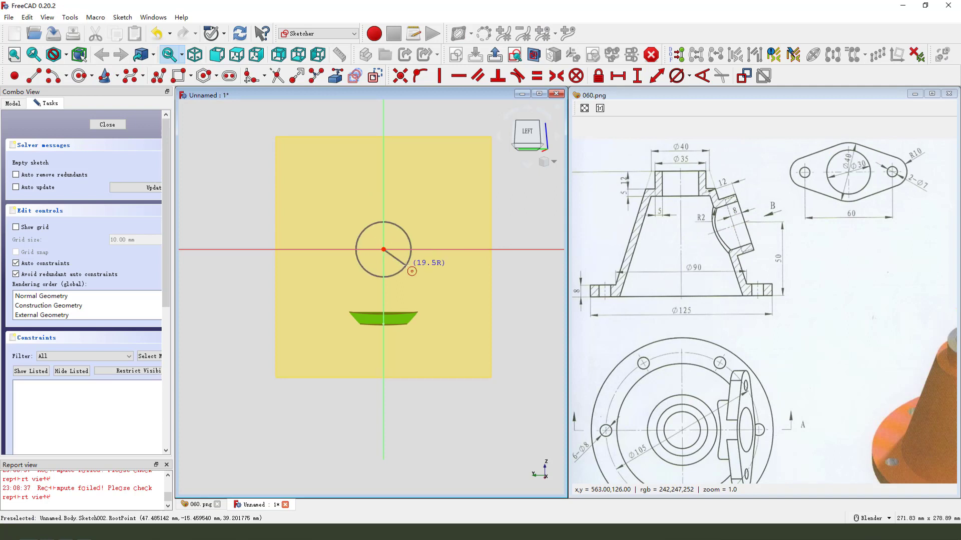
click(405, 269)
click(400, 231)
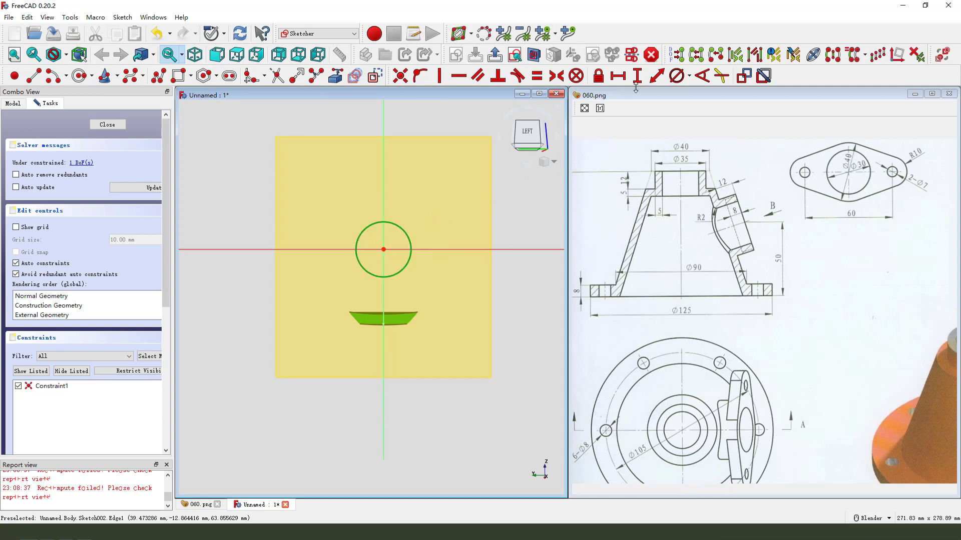
click(676, 76)
text(40)
key(Return)
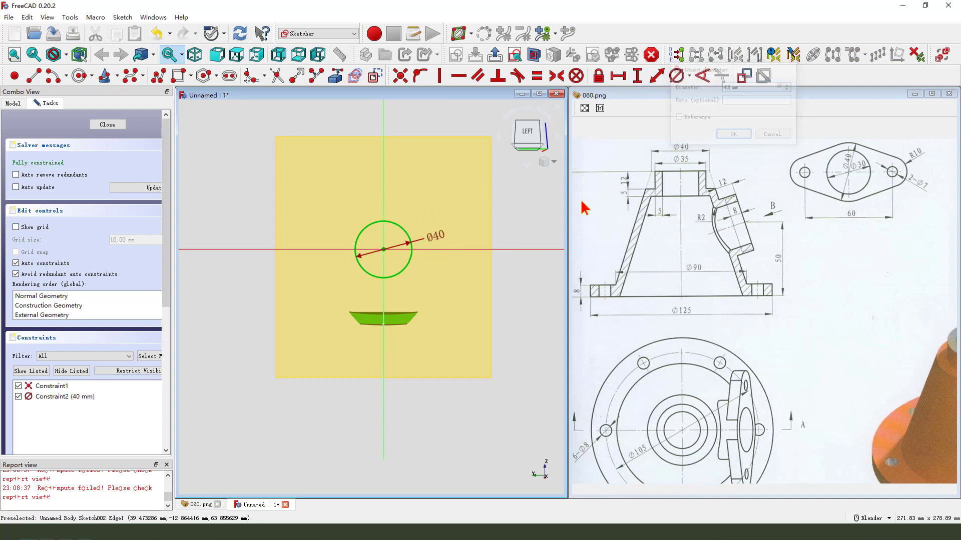
Step: Finish the port sketch and pad its circle toward the cone with the type To first
click(495, 54)
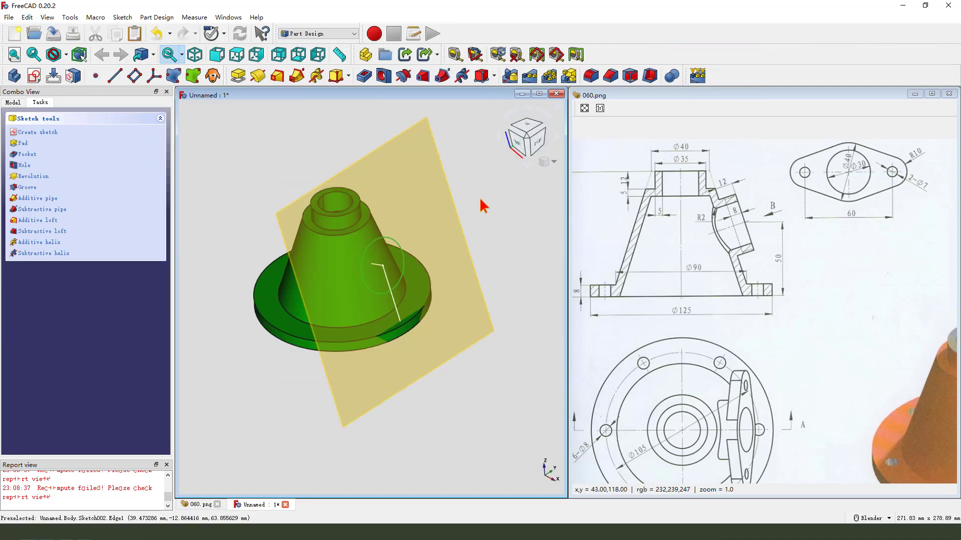
click(239, 76)
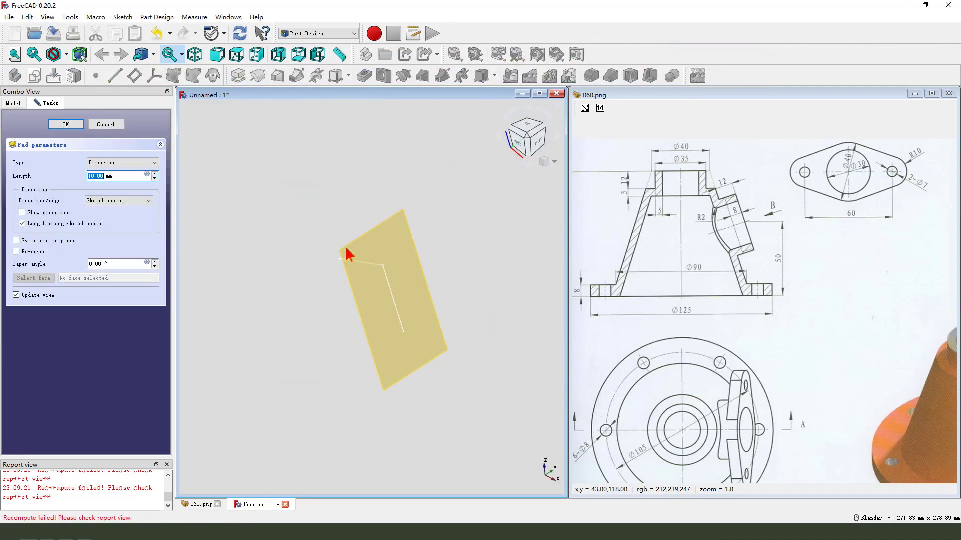
click(115, 163)
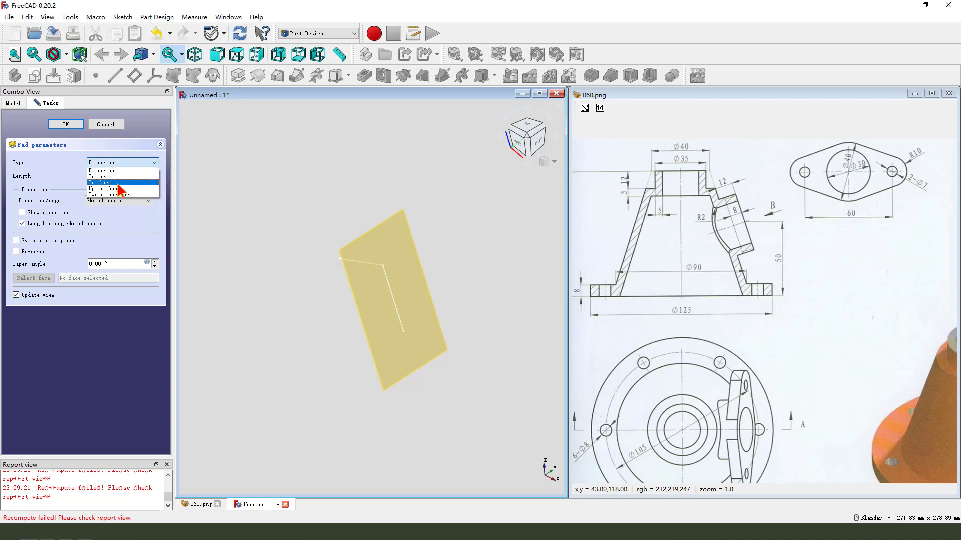
click(118, 183)
scroll(349, 284, up, 1)
mouse_move(351, 285)
middle_down()
mouse_move(443, 270)
mouse_move(356, 292)
mouse_move(435, 315)
middle_up()
click(65, 125)
mouse_move(784, 186)
mouse_down()
mouse_move(911, 143)
mouse_move(839, 205)
mouse_move(817, 199)
mouse_up()
key(Escape)
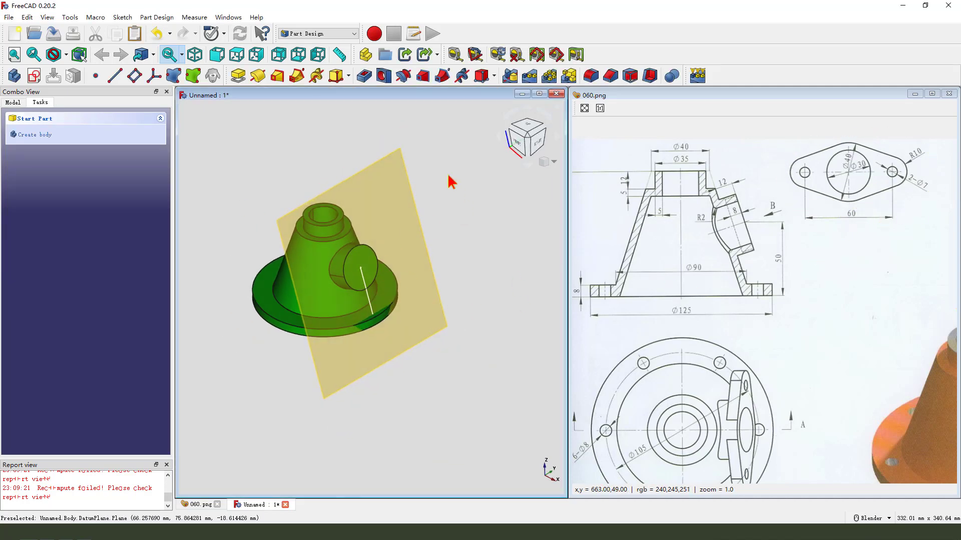
Step: Create another sketch on the angled datum plane and display the housing in section view
click(414, 202)
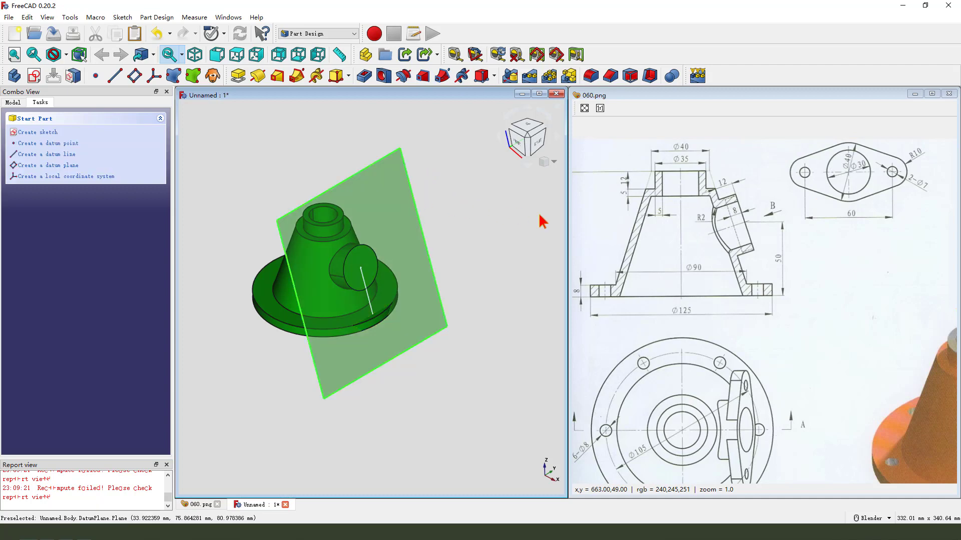
click(34, 75)
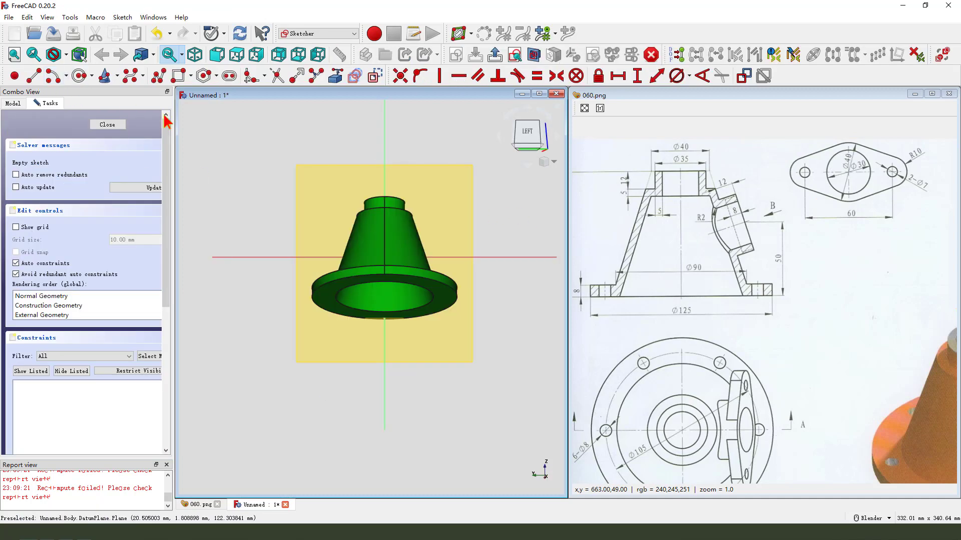
click(534, 54)
scroll(450, 241, up, 3)
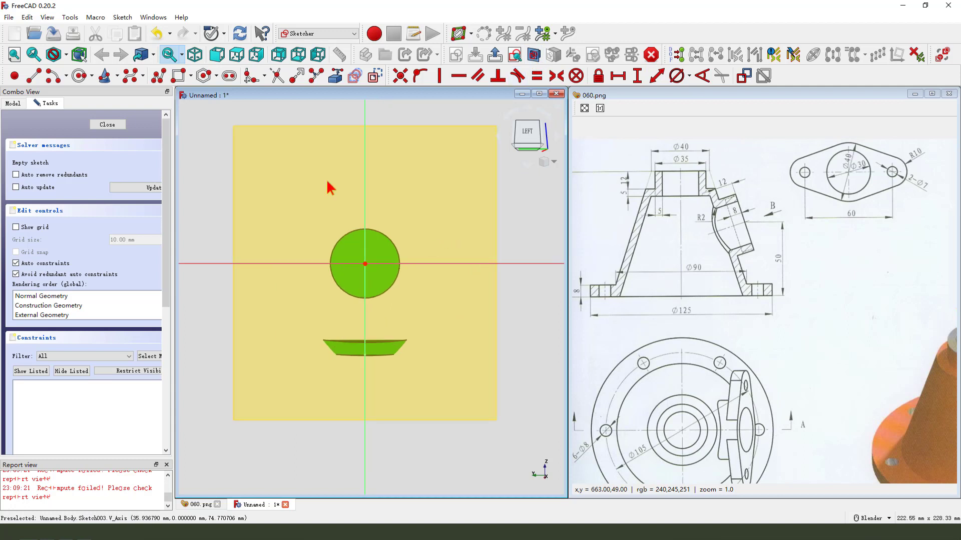
Step: Bring the port cylinder's circular edge into the sketch as external geometry
click(80, 76)
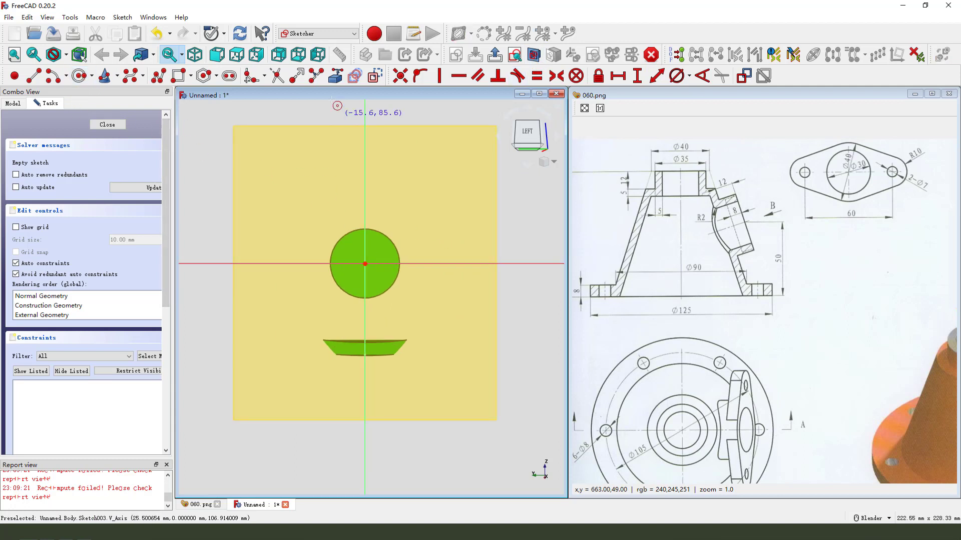
click(336, 76)
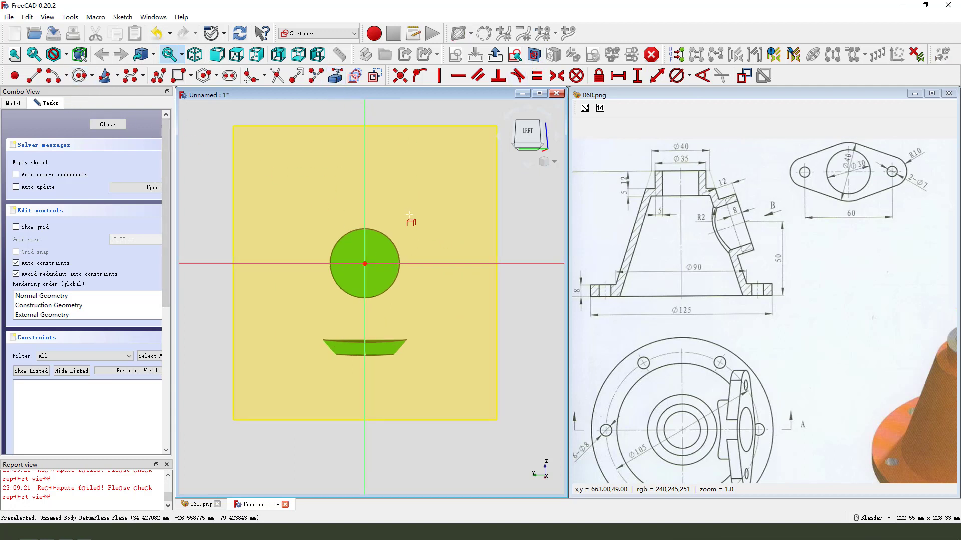
click(387, 238)
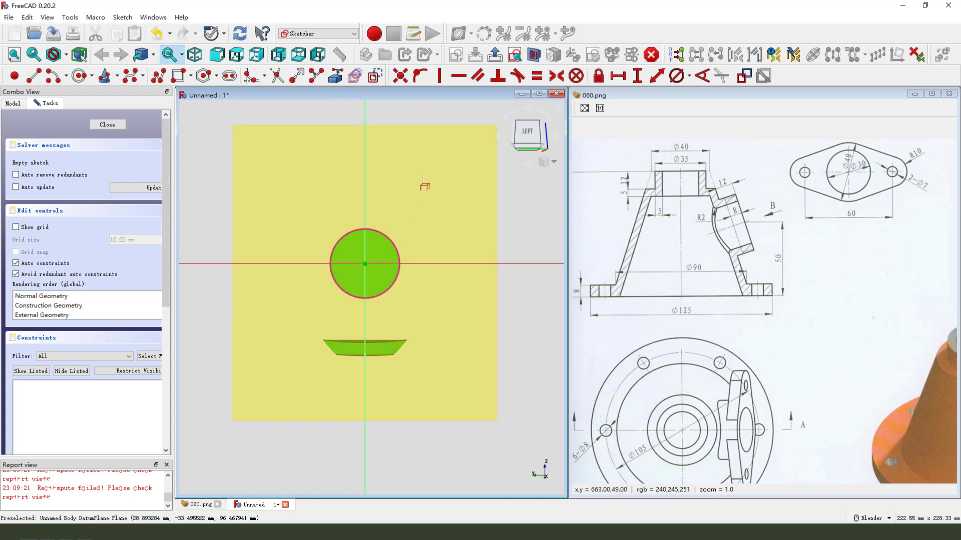
Step: Draw a circle centred on the origin just outside the port edge, plus one smaller circle on the horizontal axis at each side
click(80, 76)
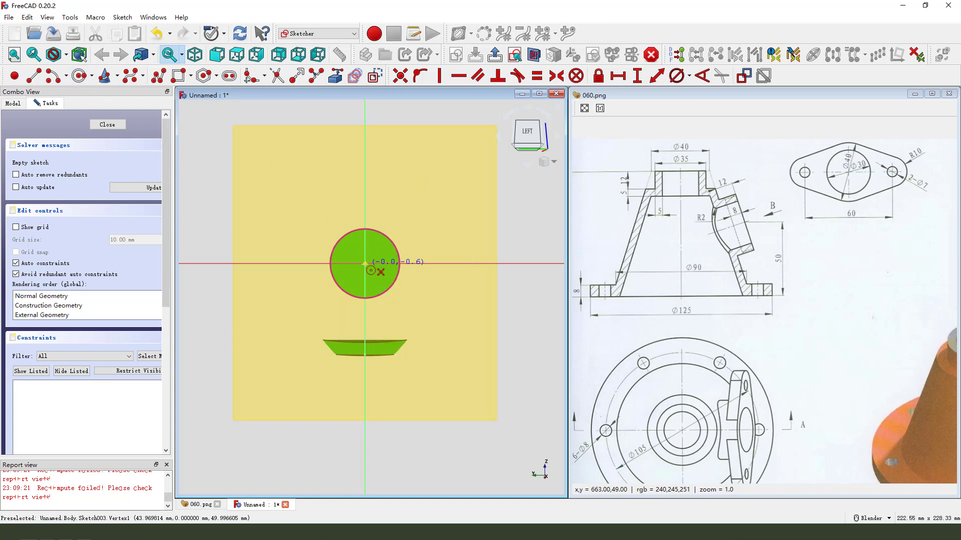
click(365, 264)
click(399, 281)
click(482, 264)
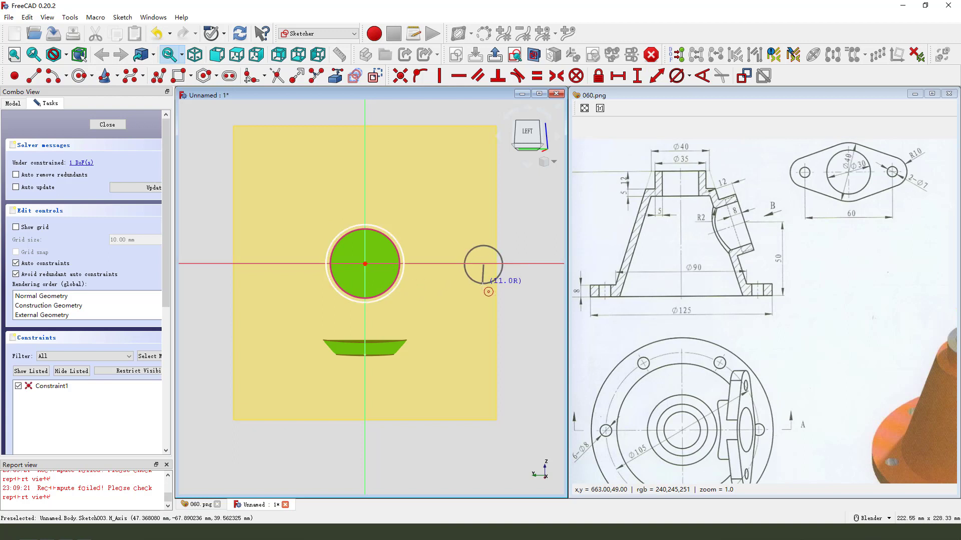
click(500, 278)
click(253, 264)
click(260, 273)
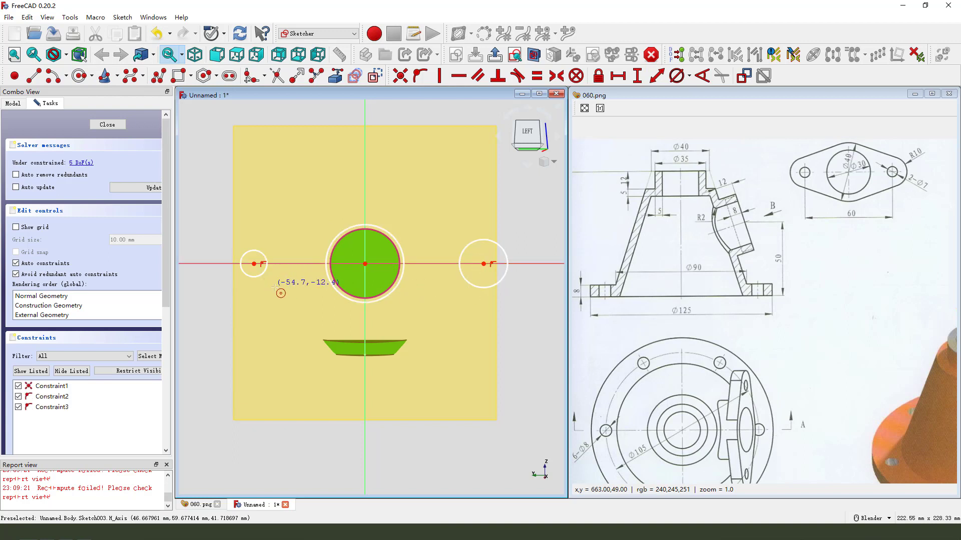
right_click(285, 275)
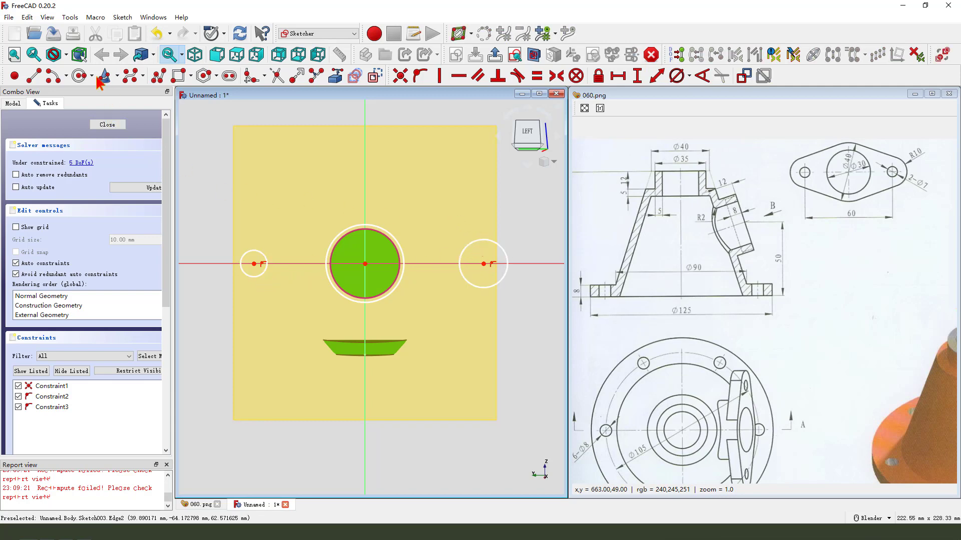
Step: Draw four lines joining the centre circle's outline to both side circles, two above and two below the horizontal axis
click(33, 75)
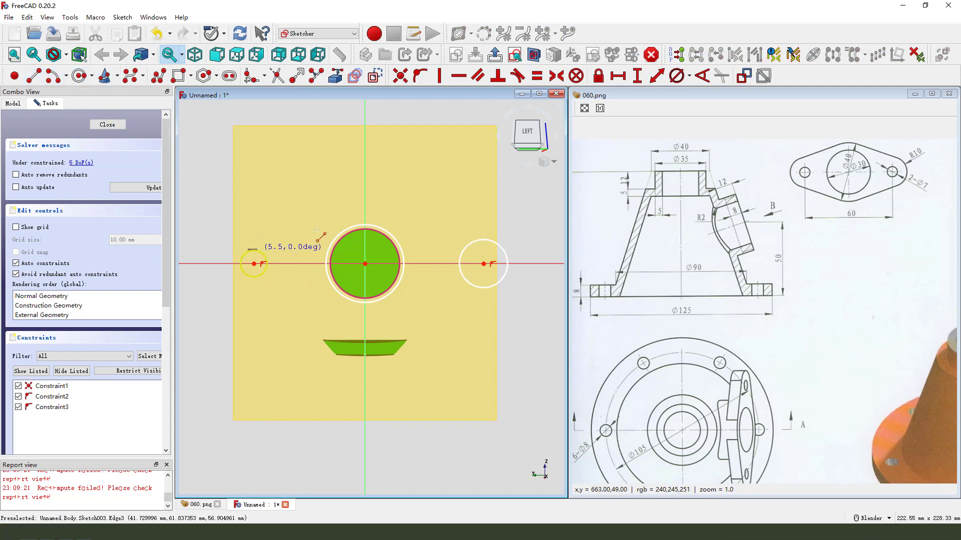
click(248, 250)
click(353, 226)
click(379, 226)
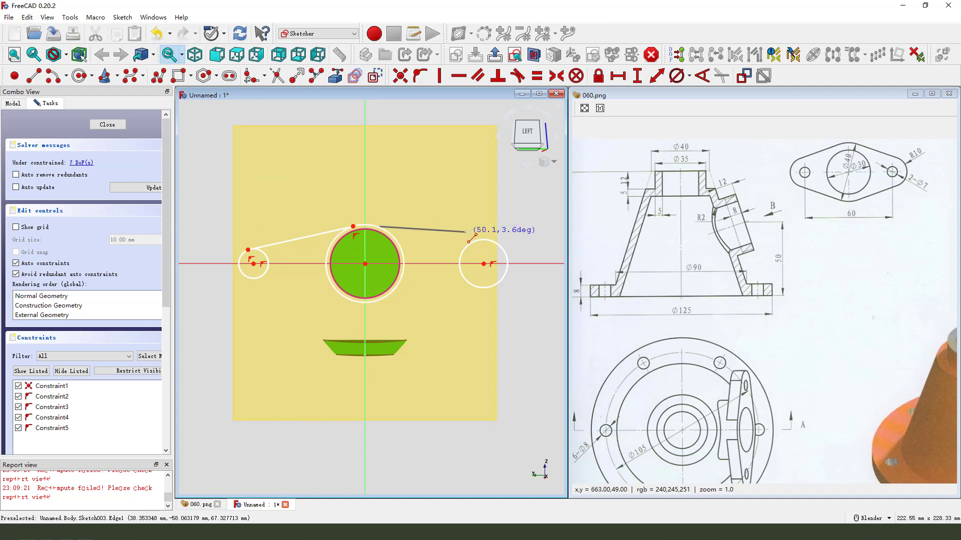
click(486, 240)
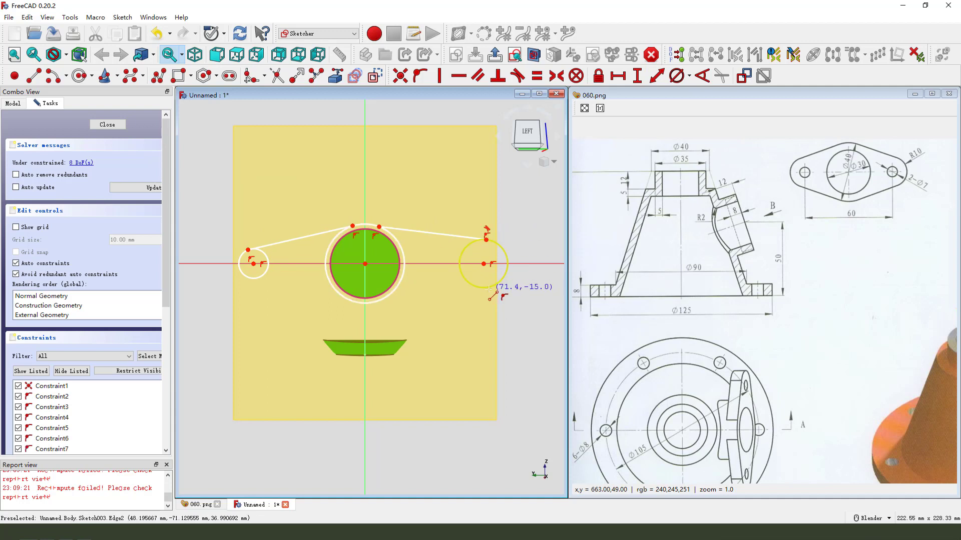
click(488, 289)
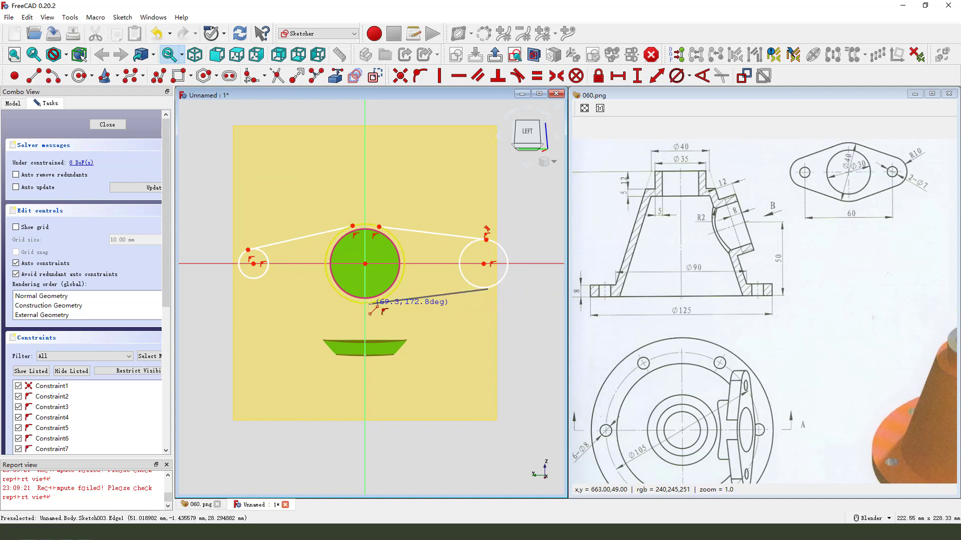
click(355, 302)
click(353, 302)
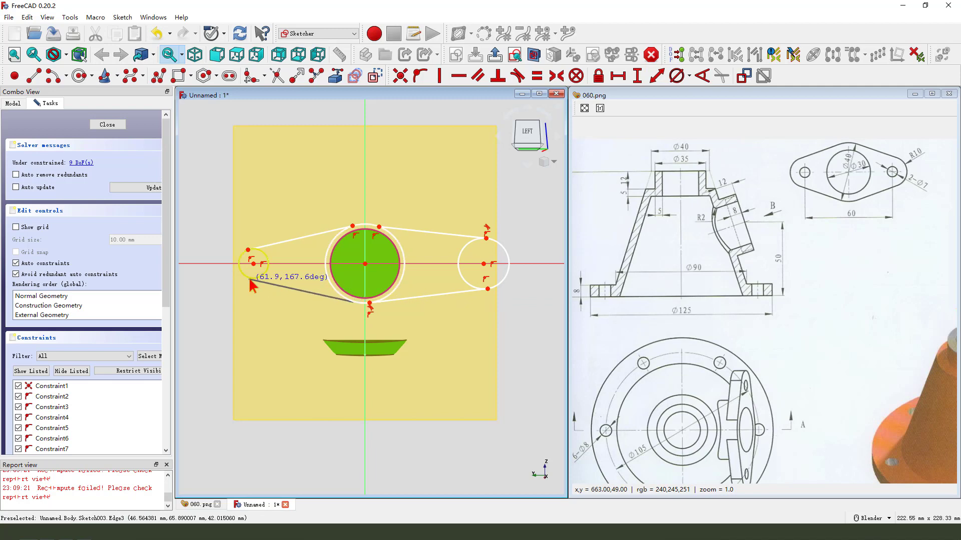
click(249, 278)
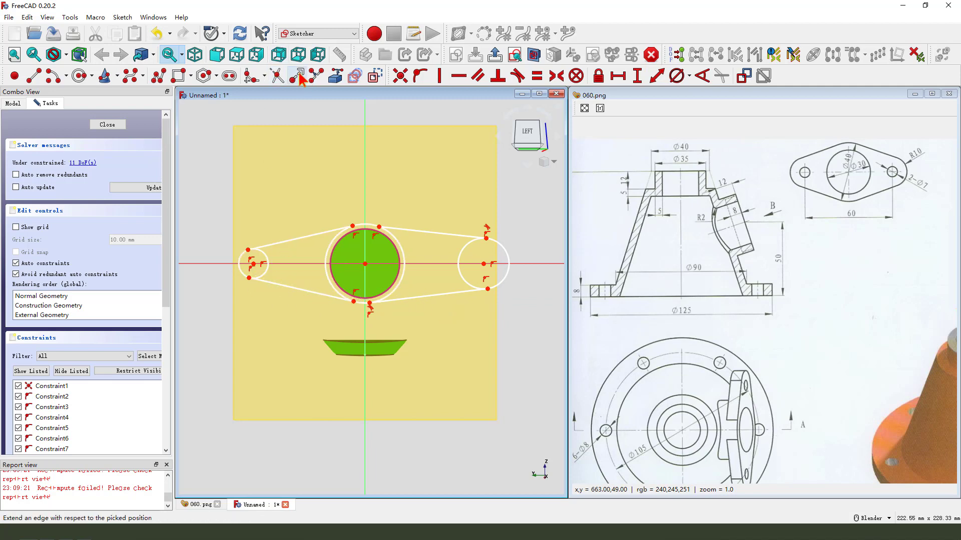
Step: Trim the circle portions lying inside the flange outline between the connecting lines
click(277, 75)
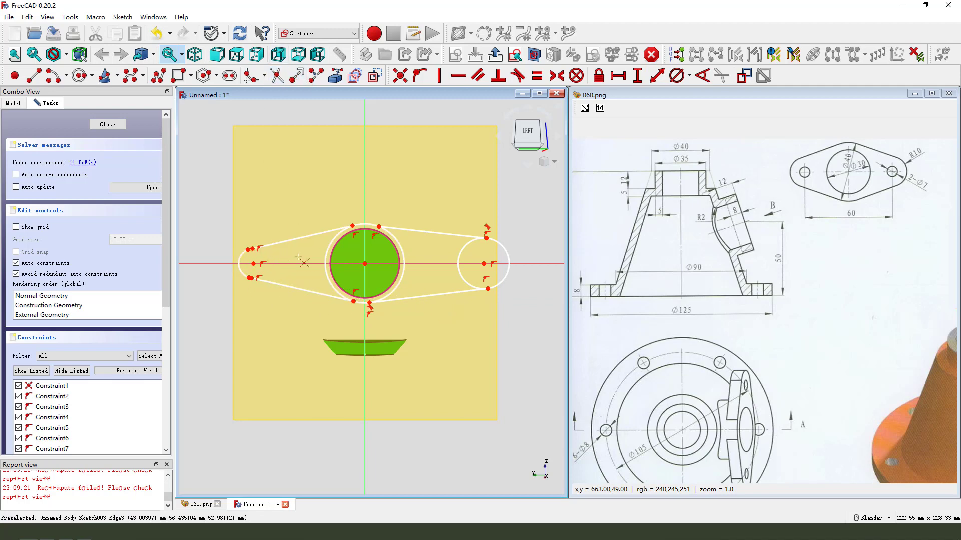
click(407, 252)
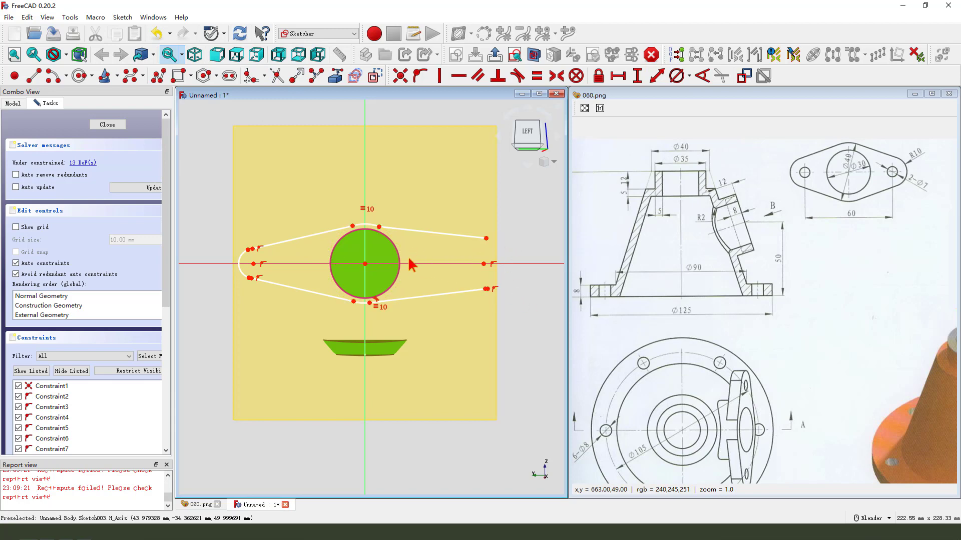
Step: Make the upper centre arc equal in radius to the port edge and tangent to both adjoining upper lines
scroll(410, 264, up, 1)
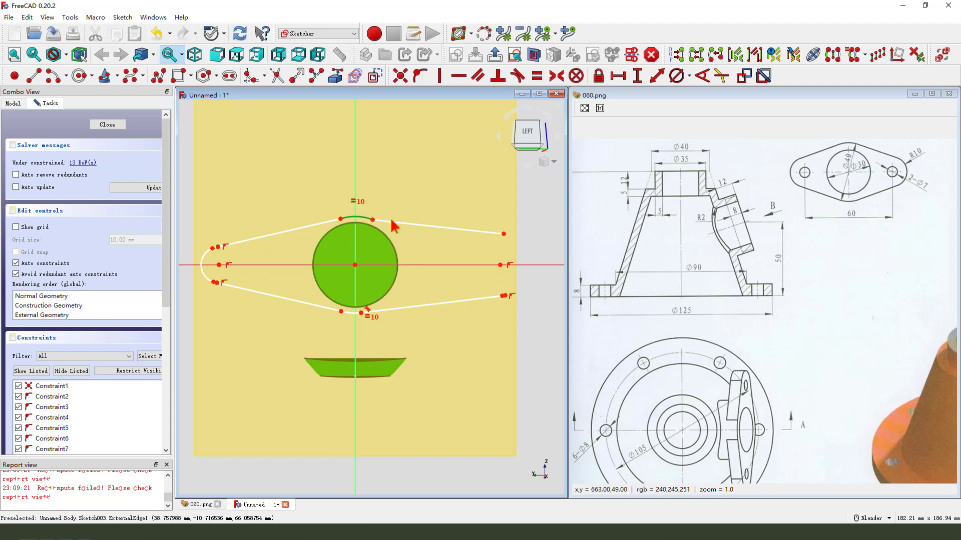
click(536, 78)
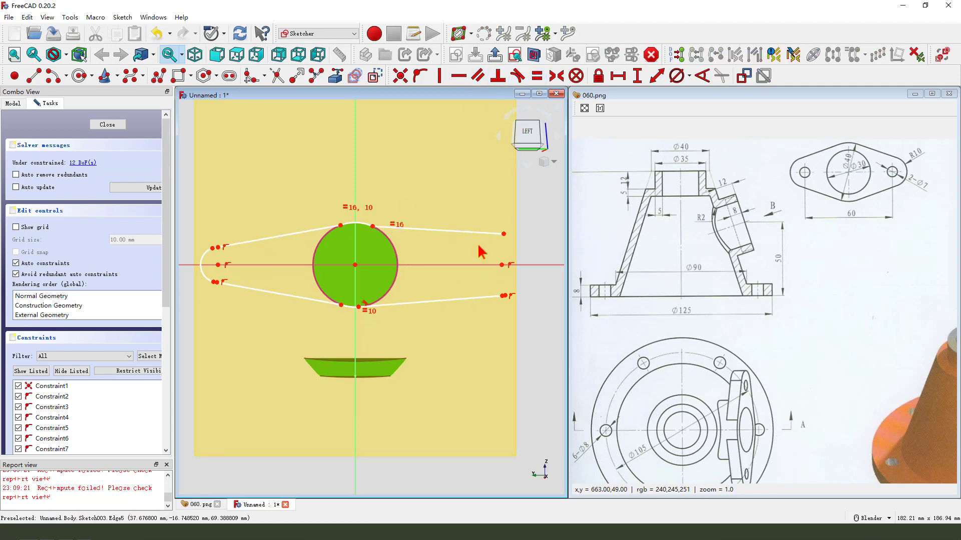
click(416, 229)
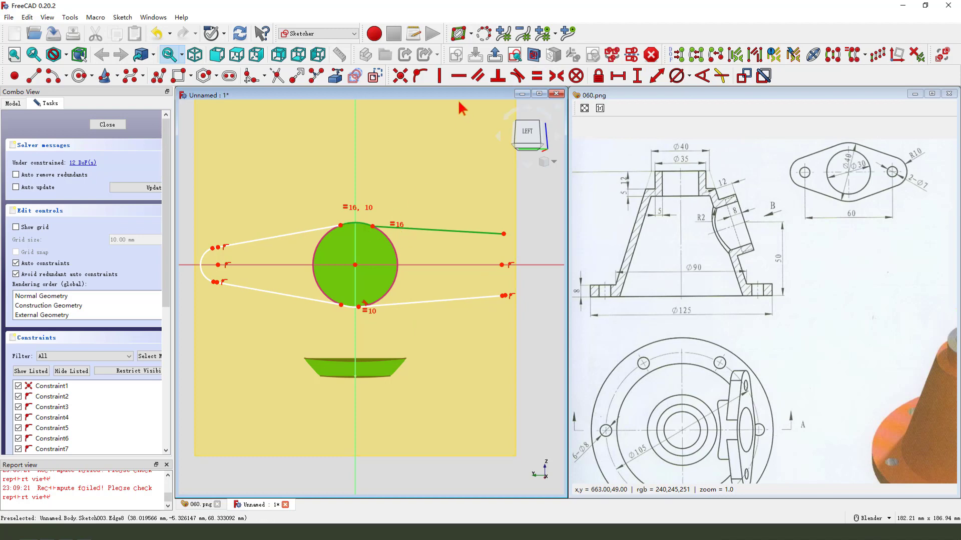
click(518, 76)
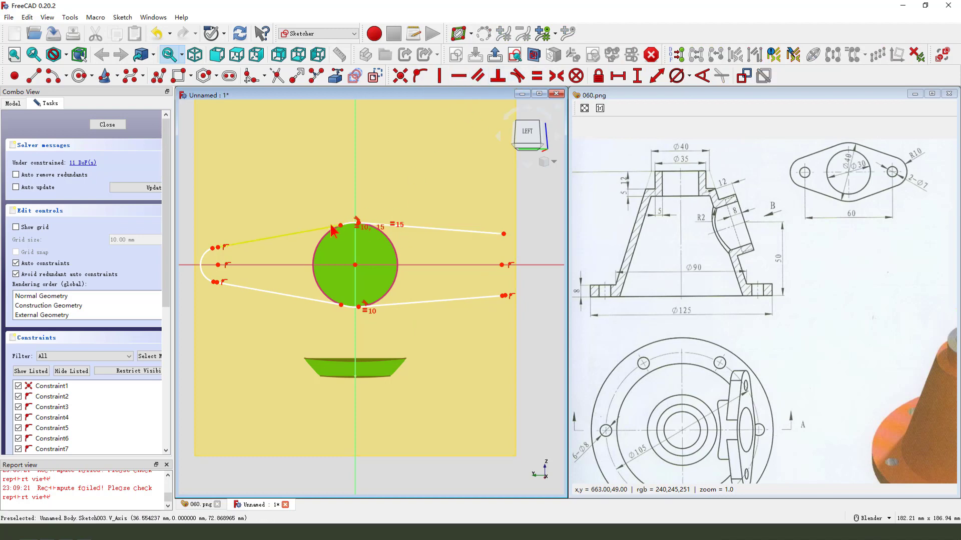
click(333, 231)
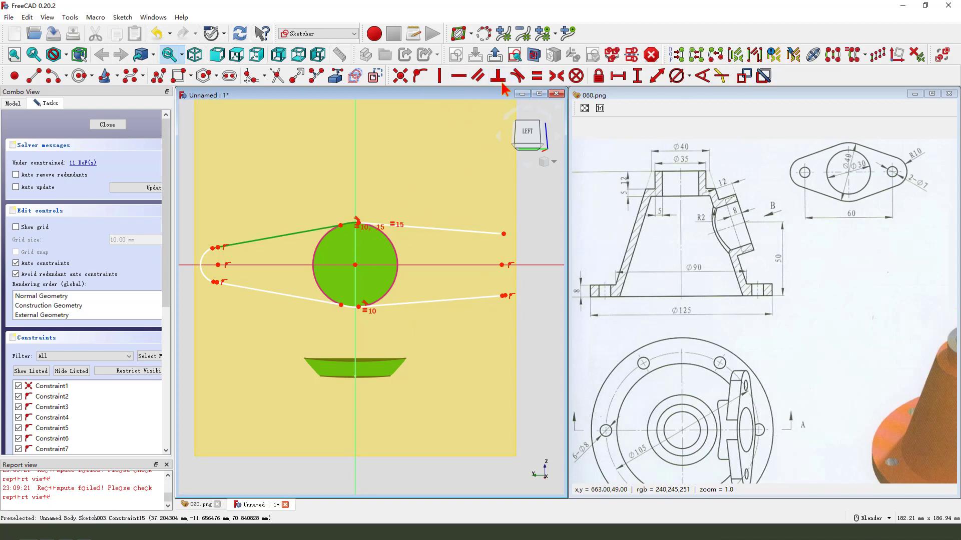
click(518, 76)
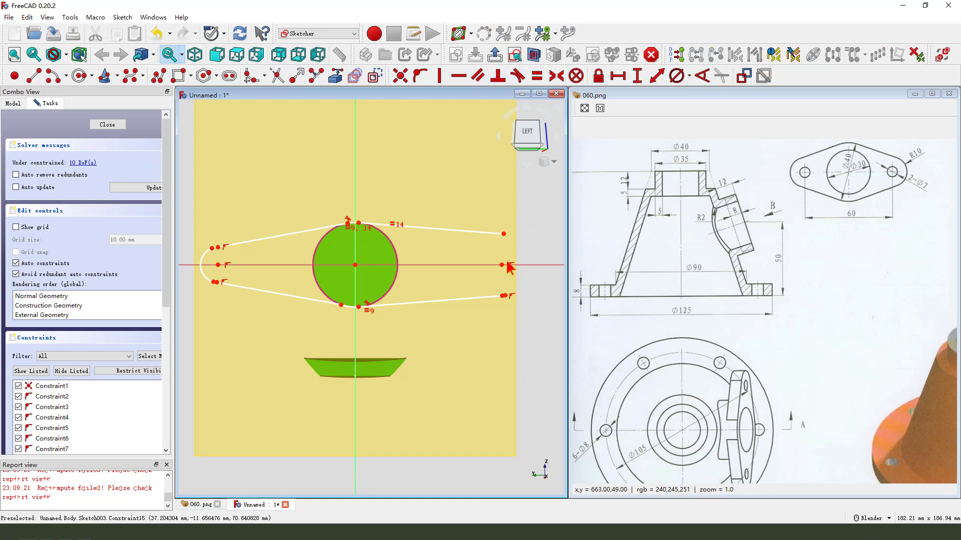
Step: Try to stretch the tiny leftover arc at the lower right of the outline by its endpoint, and undo the change
scroll(431, 261, down, 2)
scroll(475, 276, up, 3)
mouse_move(477, 290)
mouse_down()
mouse_move(501, 227)
mouse_move(472, 281)
mouse_move(463, 256)
mouse_move(468, 290)
mouse_up()
click(157, 34)
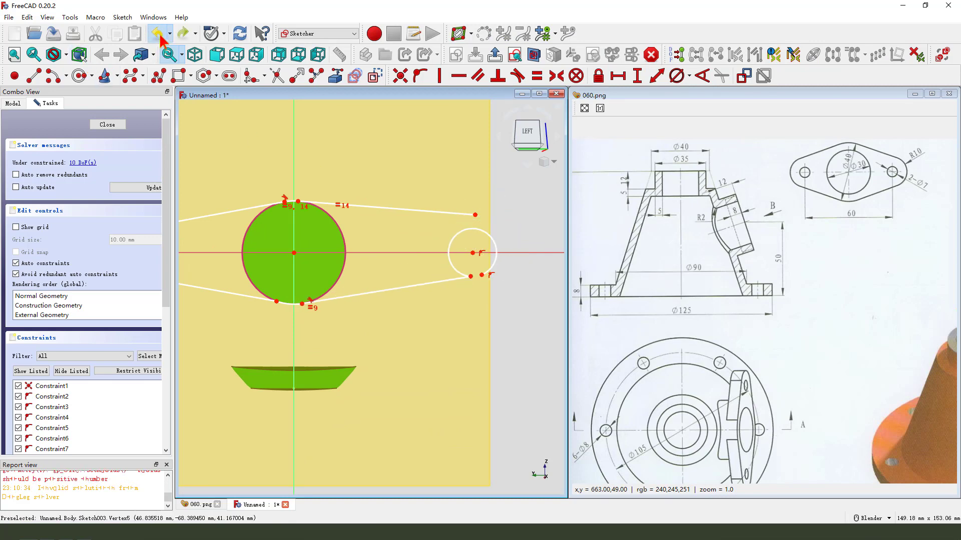
click(156, 33)
Step: Move the leftover arc's inner endpoint past its other end to open it into a nearly full circle
scroll(479, 299, up, 5)
scroll(487, 281, up, 5)
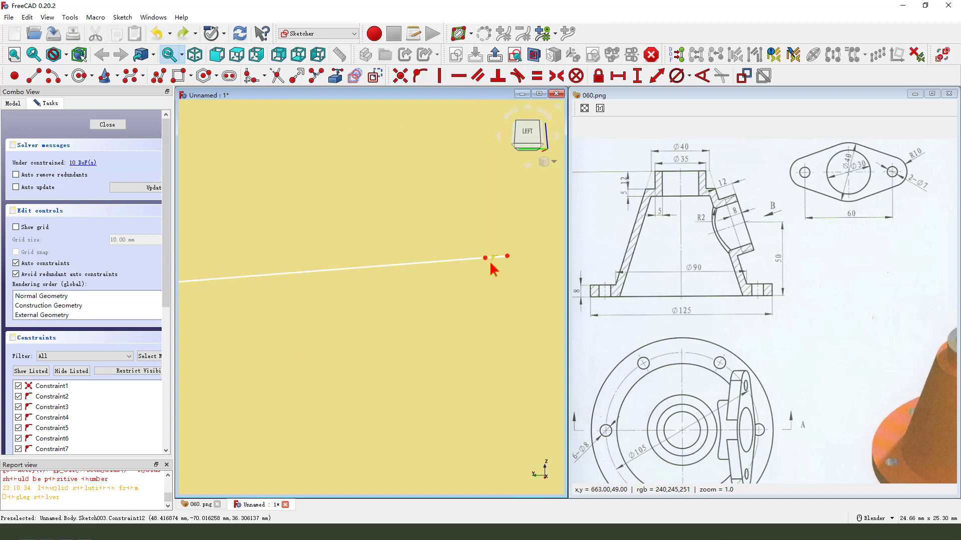
scroll(480, 262, up, 2)
click(468, 256)
scroll(504, 262, up, 5)
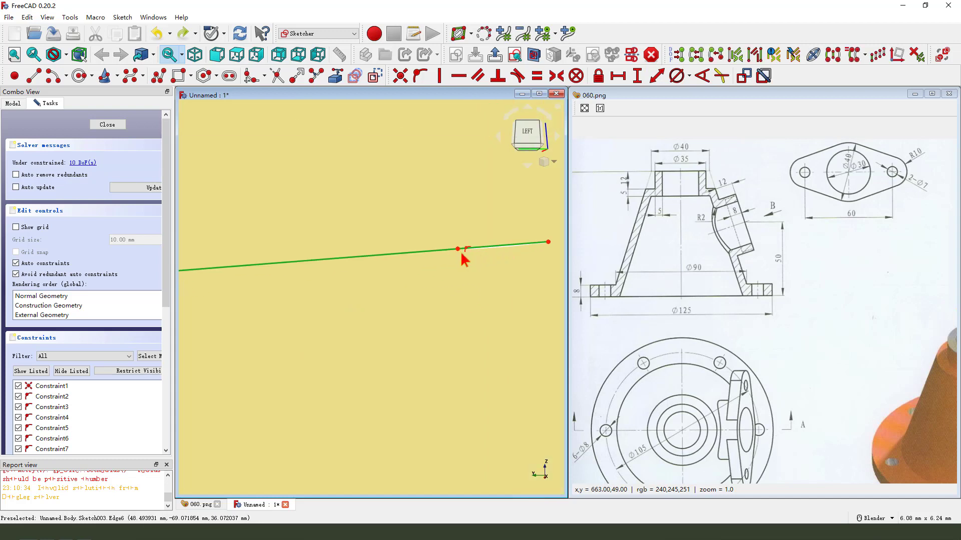
drag(457, 251, 555, 245)
scroll(450, 260, down, 6)
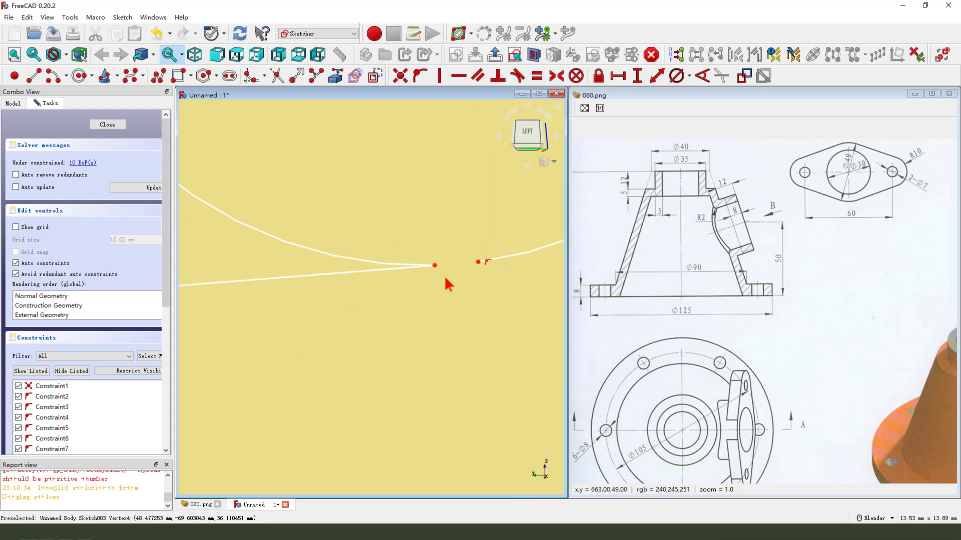
Step: Make the lower endpoints of the right-hand arc coincident and try to trim the arc's inner side
scroll(453, 270, up, 4)
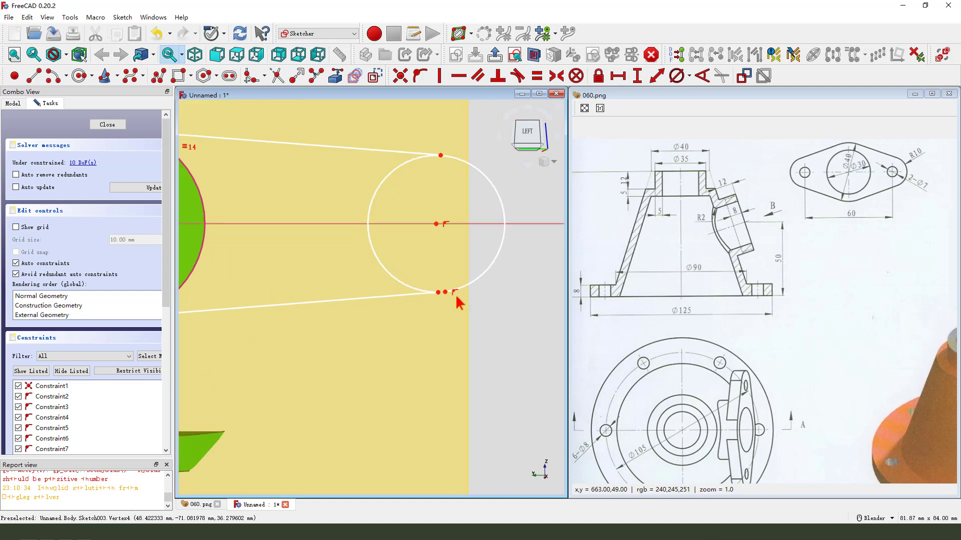
drag(429, 281, 467, 328)
click(403, 78)
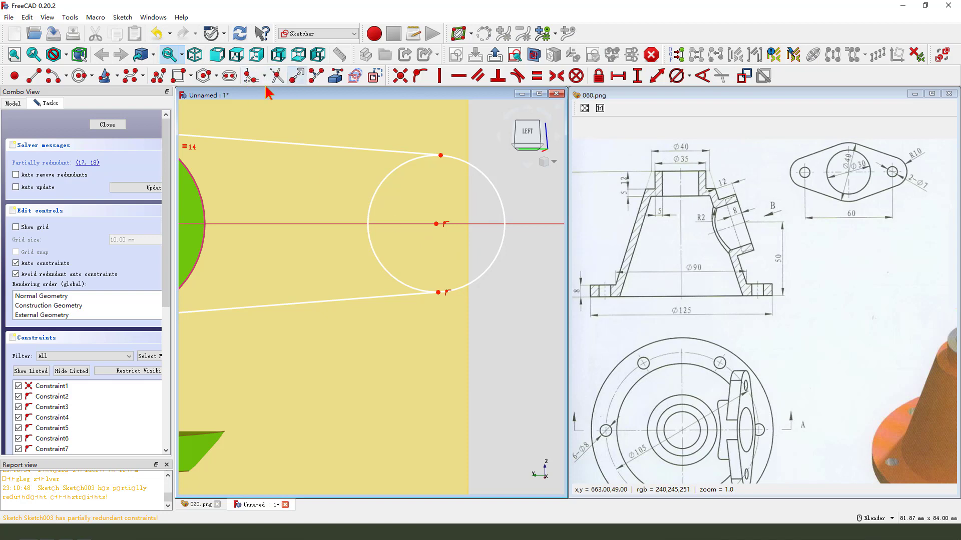
click(387, 178)
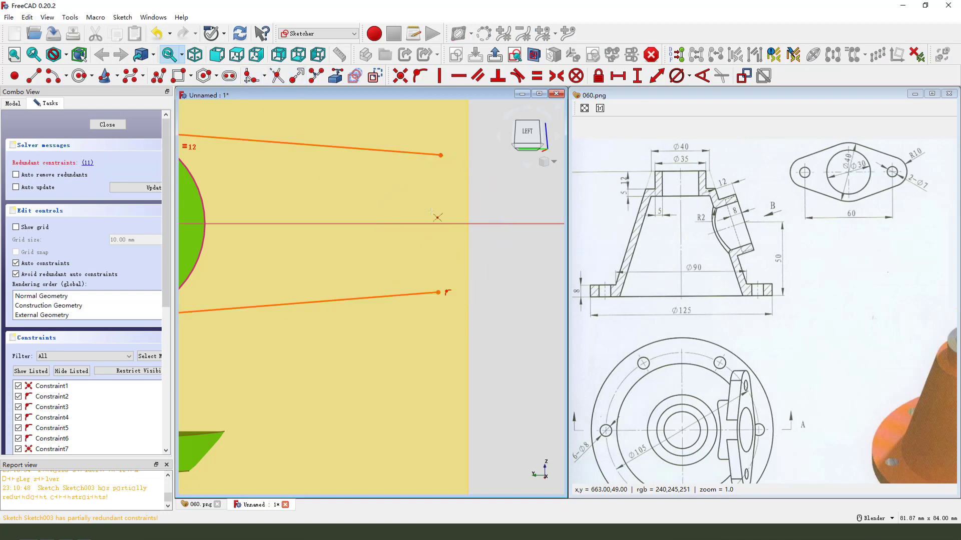
scroll(461, 226, down, 3)
click(156, 34)
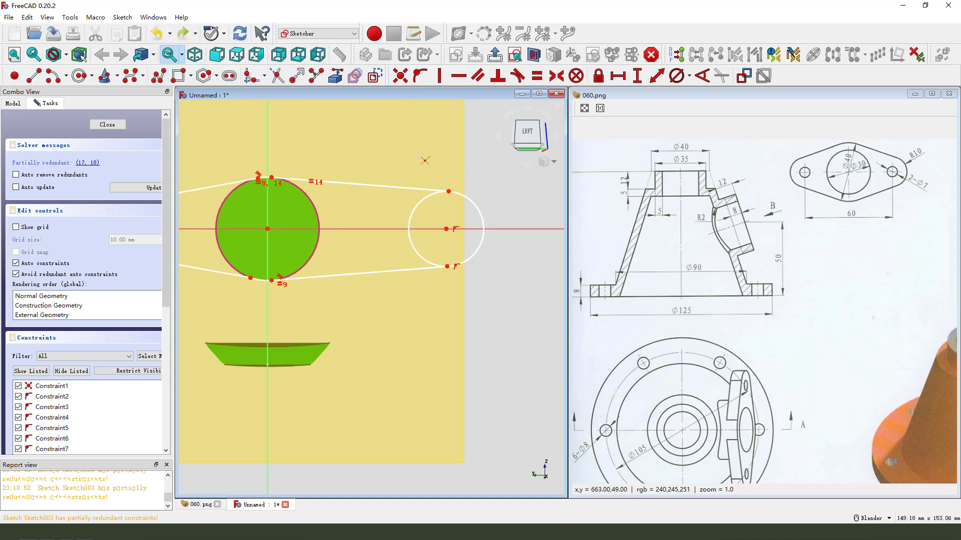
key(ctrl+y)
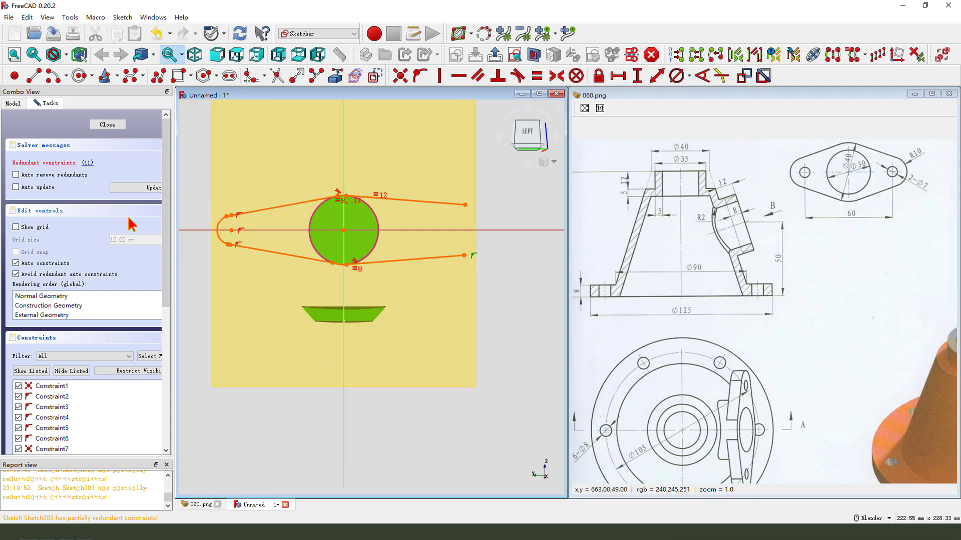
Step: Delete the redundant point-on-object constraint at the right end of the outline's lower right-hand line
click(87, 163)
scroll(131, 411, down, 3)
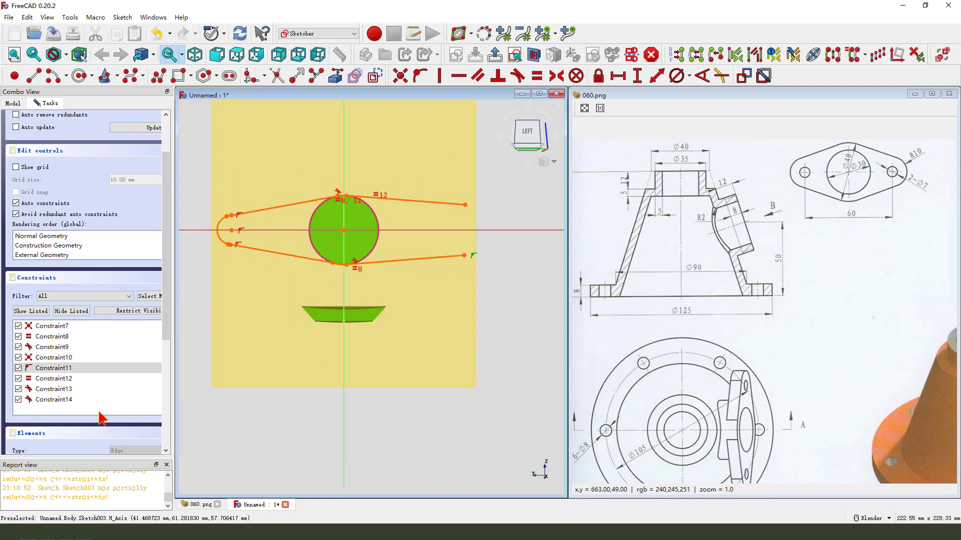
key(Delete)
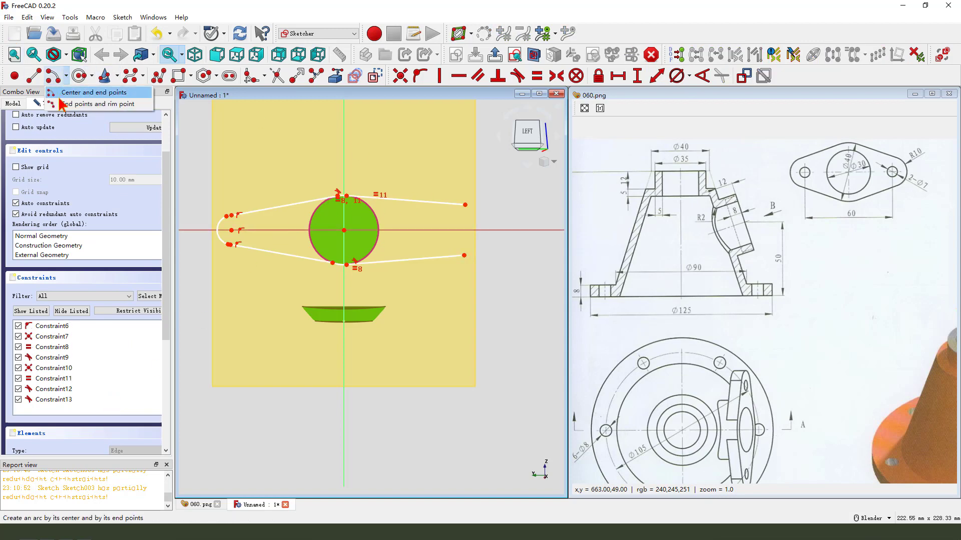
Step: Draw an end-points-and-rim arc joining the right ends of the upper and lower lines, bulging outward
click(53, 76)
click(466, 205)
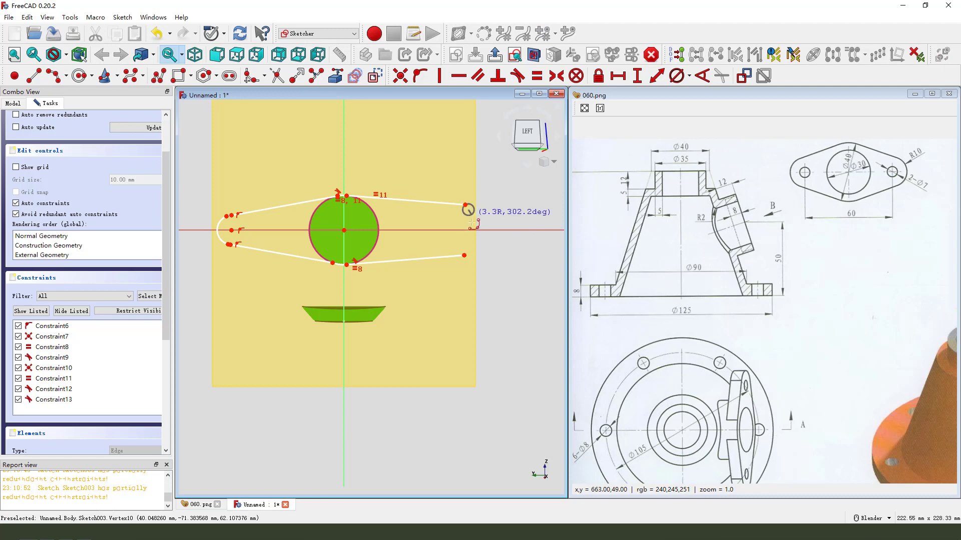
click(465, 256)
click(492, 241)
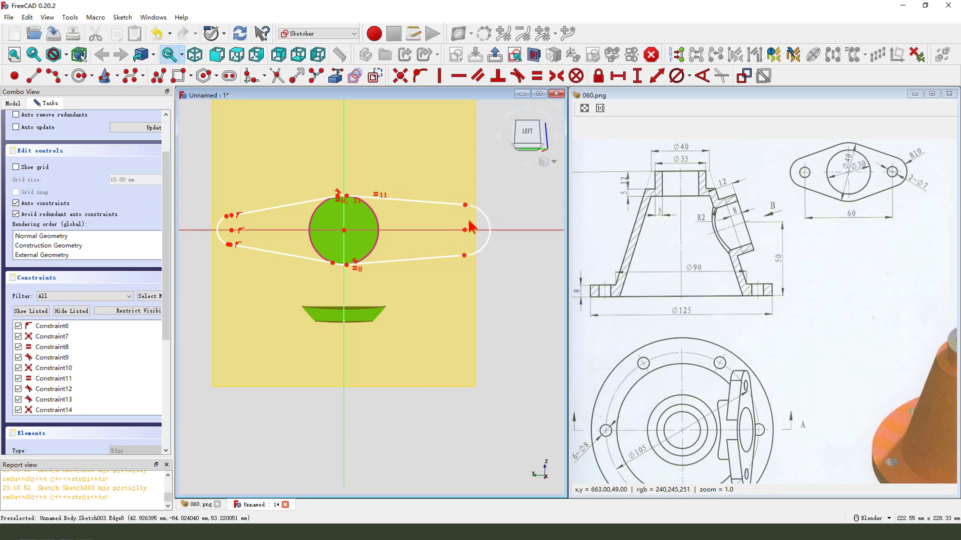
Step: Move the lower right-hand line's inner end along the port edge and its outer end below the horizontal axis
scroll(334, 228, up, 1)
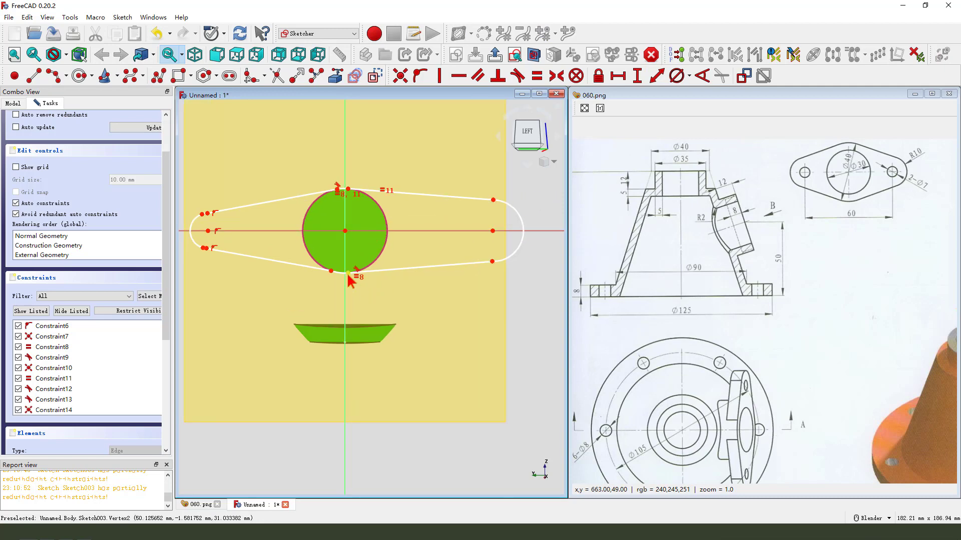
drag(348, 273, 370, 278)
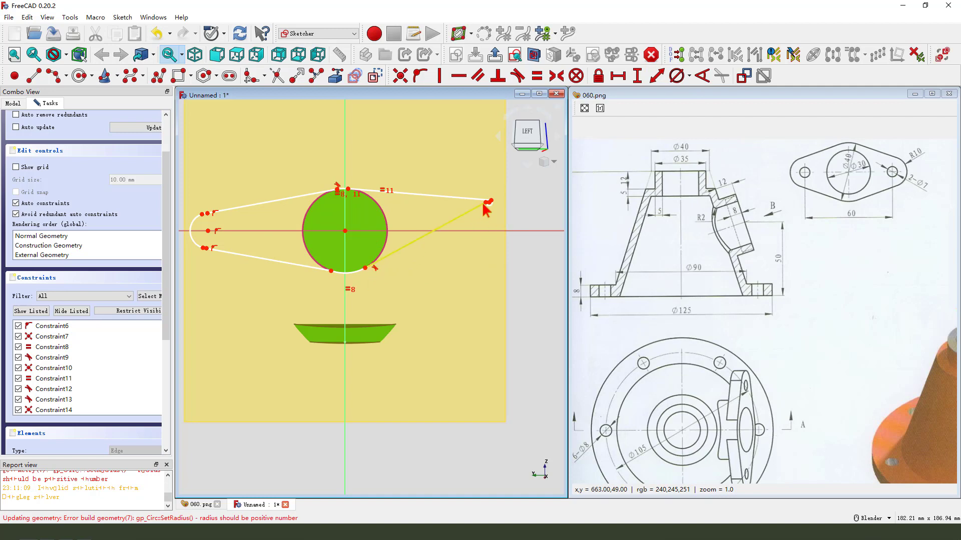
drag(486, 203, 486, 249)
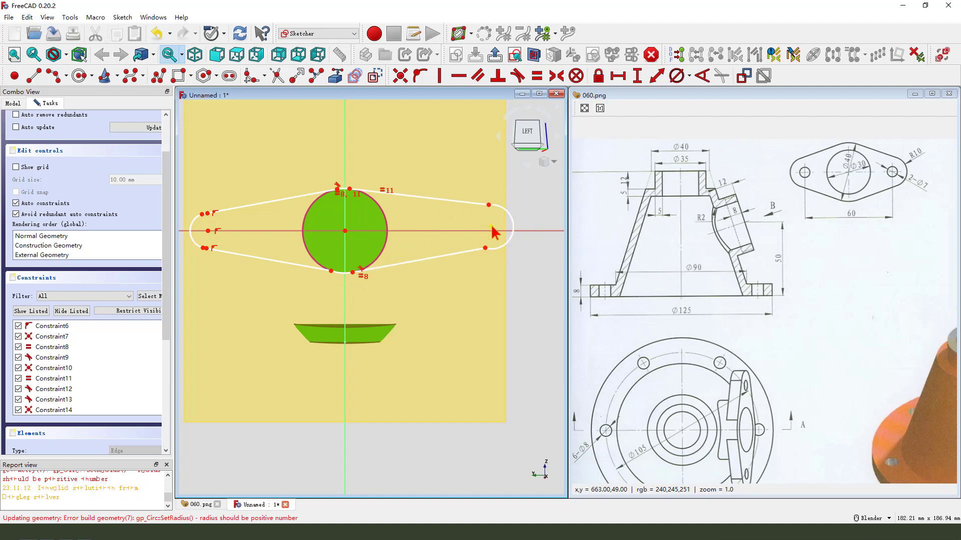
Step: Constrain the centre of the right-hand end arc onto the horizontal axis
click(492, 227)
click(491, 232)
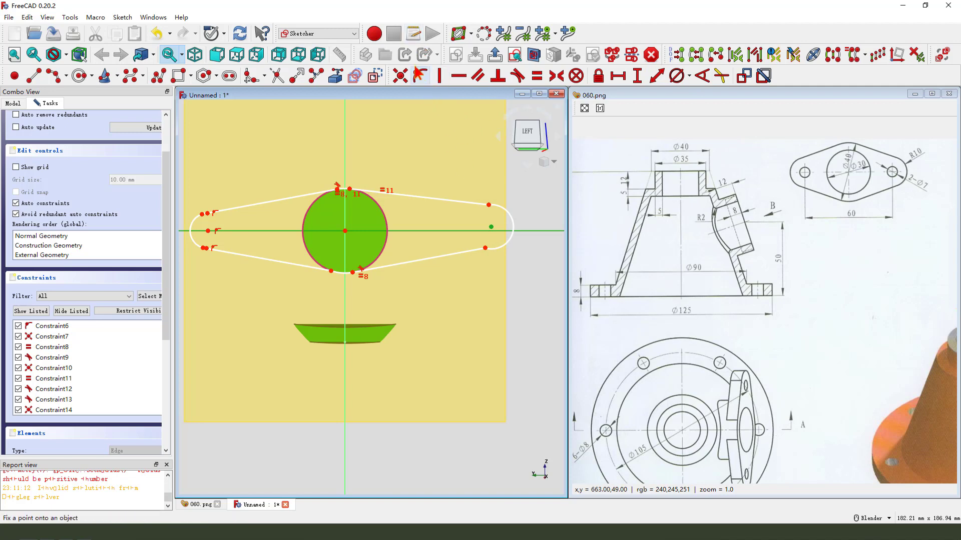
click(420, 76)
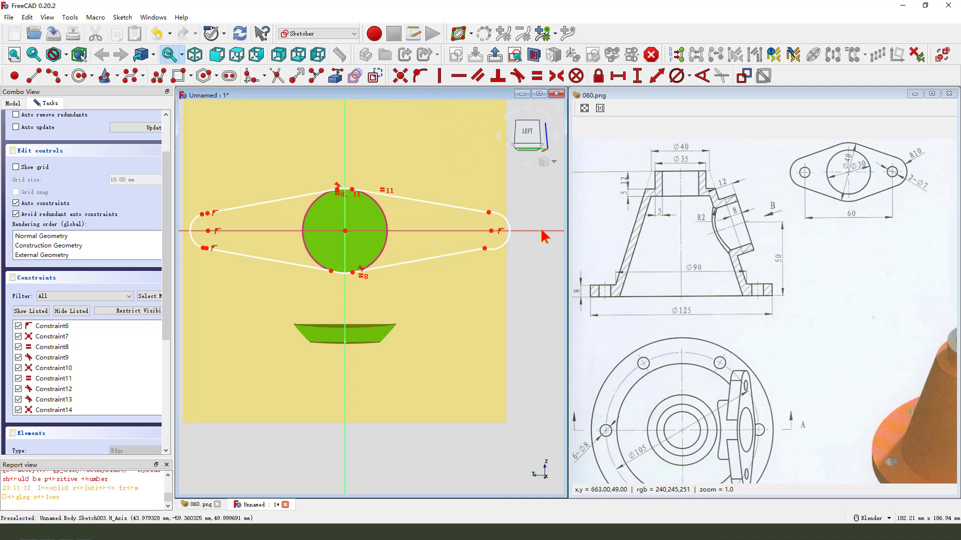
Step: Make the right-hand end arc tangent to the adjoining lower and upper lines
click(503, 246)
click(470, 251)
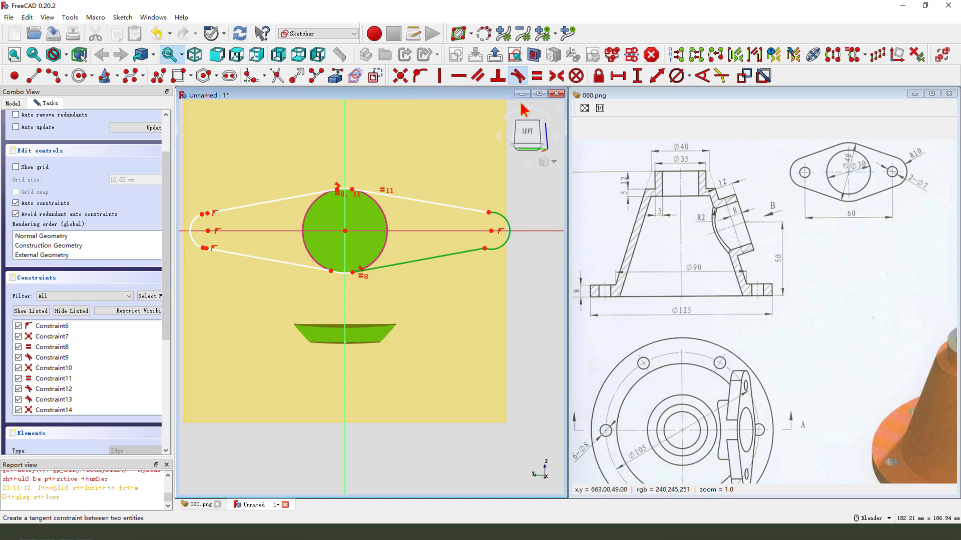
click(518, 77)
click(500, 220)
click(450, 208)
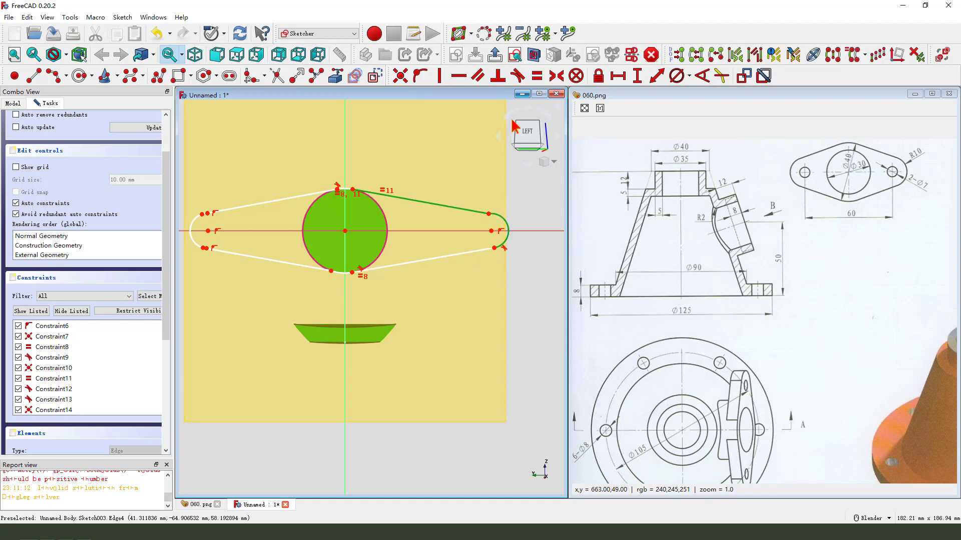
click(518, 76)
Step: Make the left-hand end arc's endpoints coincident with the left ends of the adjoining upper and lower lines
scroll(455, 153, down, 2)
scroll(317, 219, up, 1)
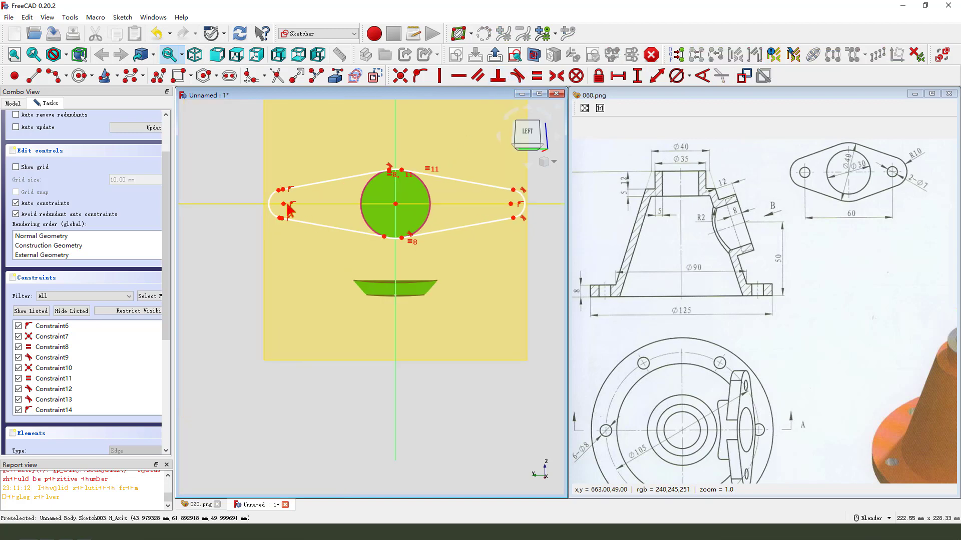
scroll(281, 193, up, 3)
mouse_move(285, 190)
mouse_down()
mouse_move(266, 190)
mouse_move(289, 186)
mouse_up()
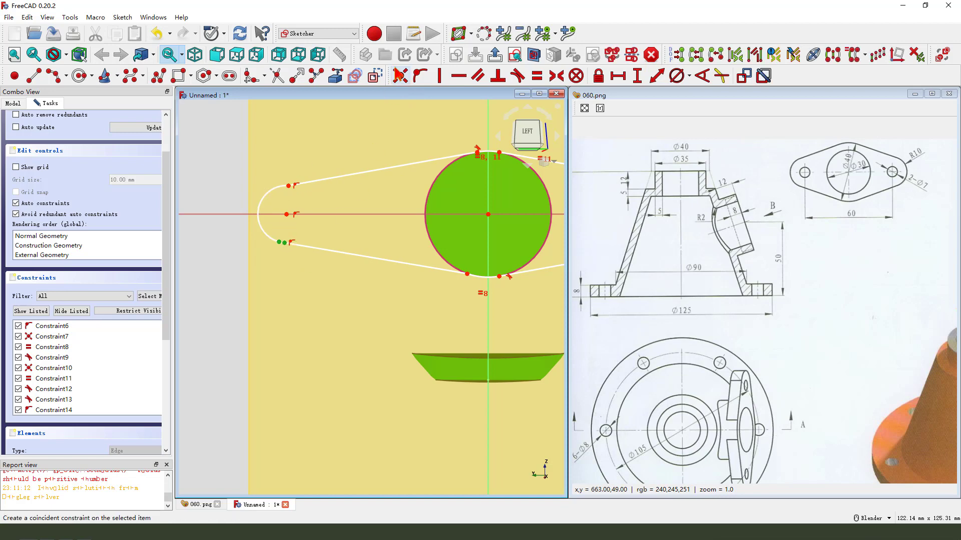
click(399, 76)
Step: Try to make the left-hand end arc tangent to the adjoining upper and lower lines
click(294, 194)
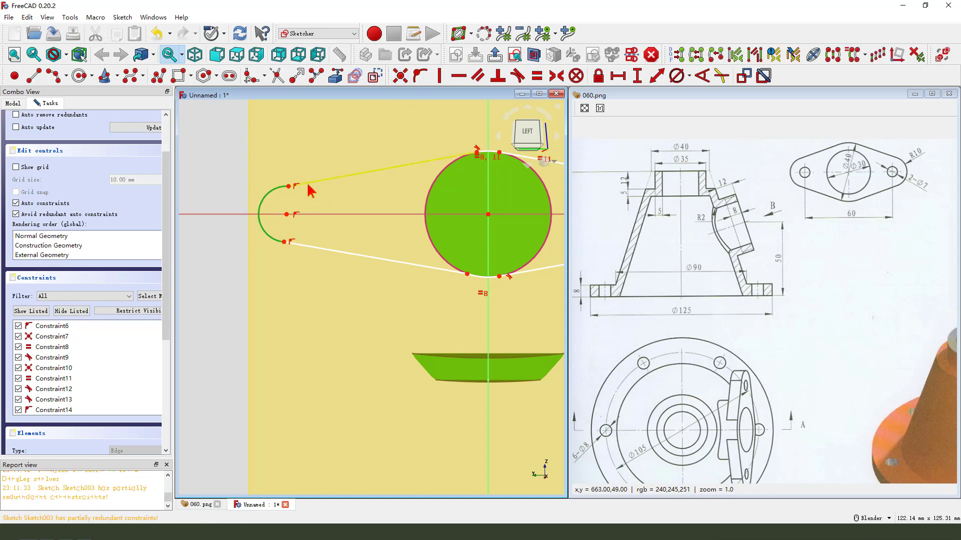
click(310, 181)
click(517, 76)
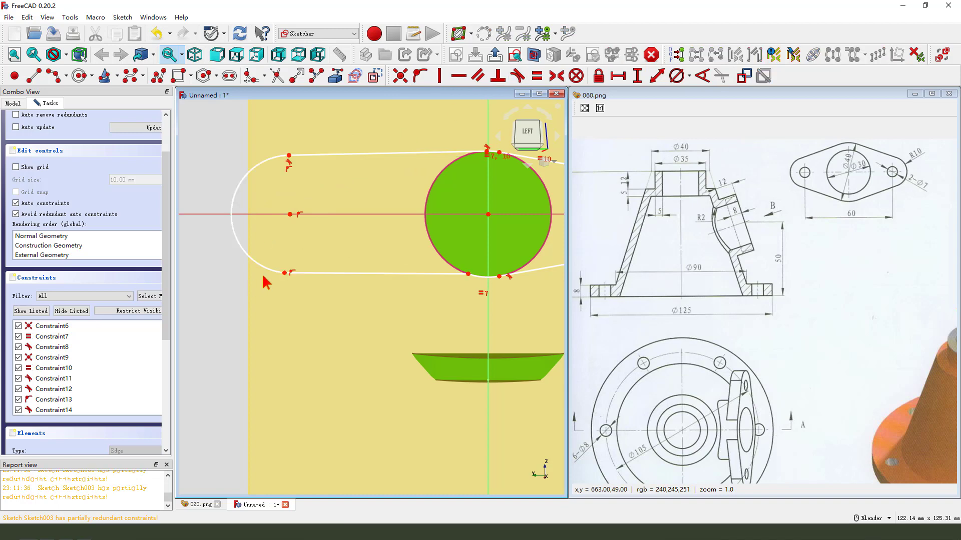
click(273, 271)
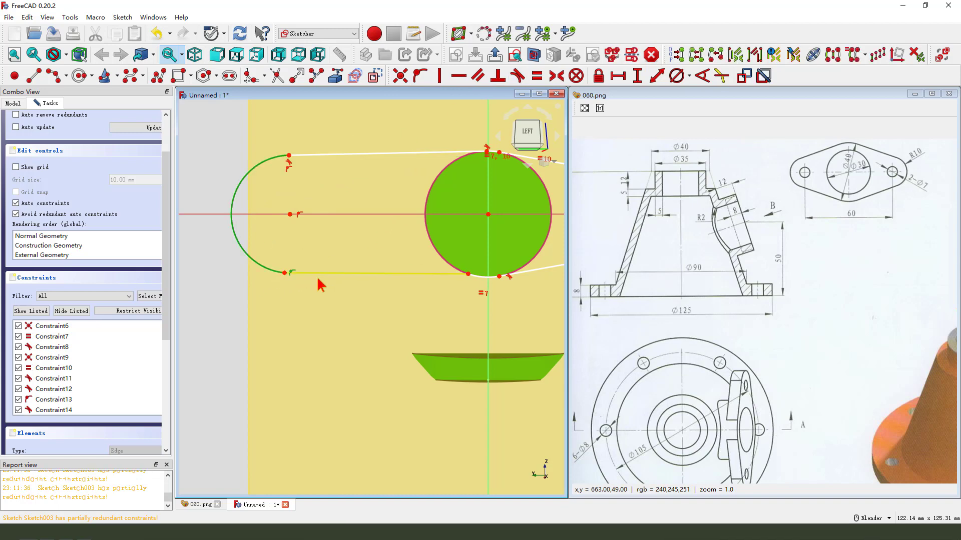
click(317, 280)
click(306, 275)
click(271, 269)
click(519, 78)
Step: Delete the conflicting constraints at the upper and lower endpoints of the left-hand end arc
scroll(273, 229, down, 4)
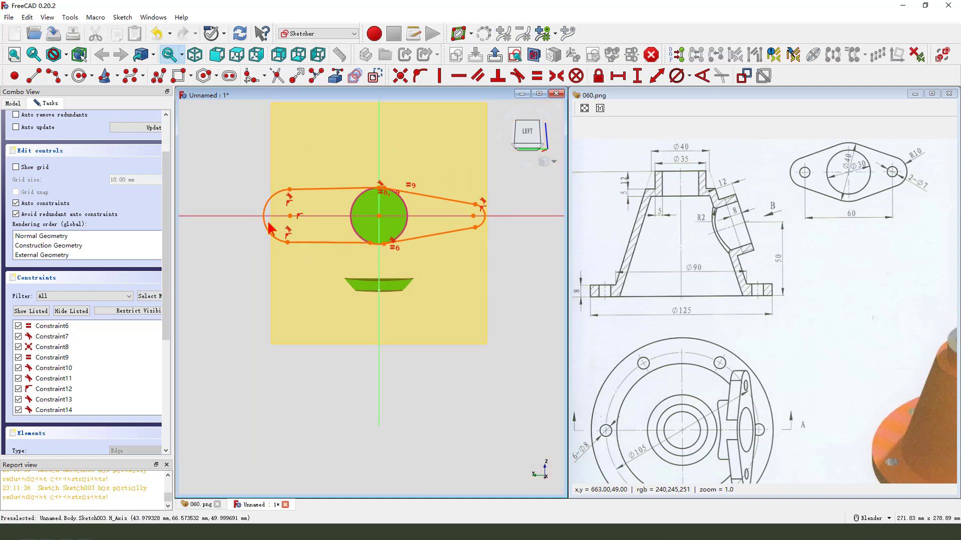
scroll(90, 187, up, 2)
click(86, 163)
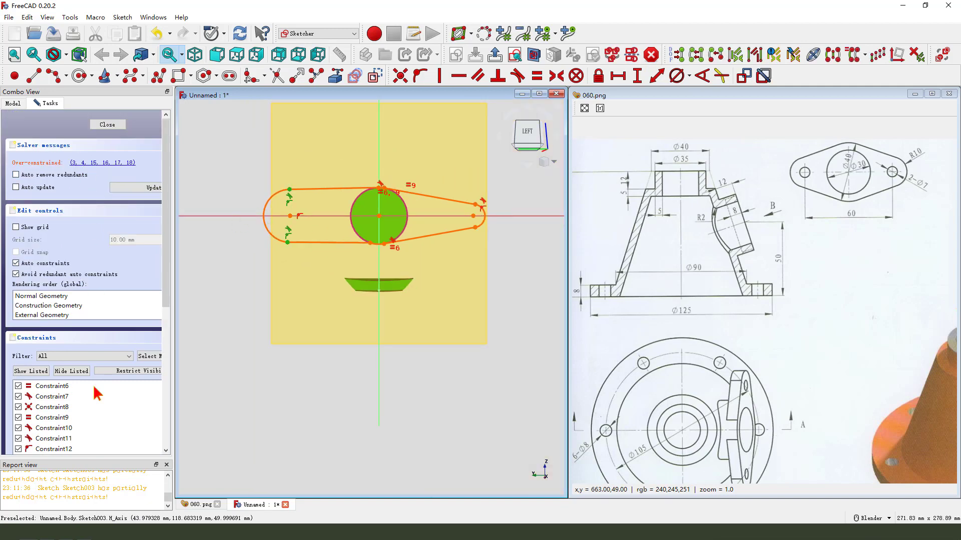
scroll(89, 411, down, 2)
key(Delete)
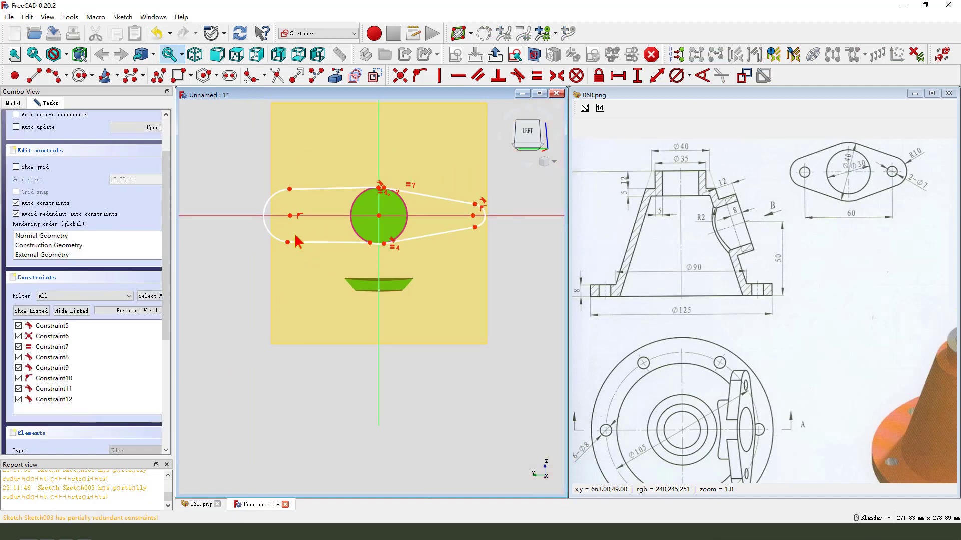
Step: Make the left-hand end arc equal in radius to the right-hand one and rejoin its endpoints to the adjoining lines with coincident constraints
click(486, 227)
click(536, 75)
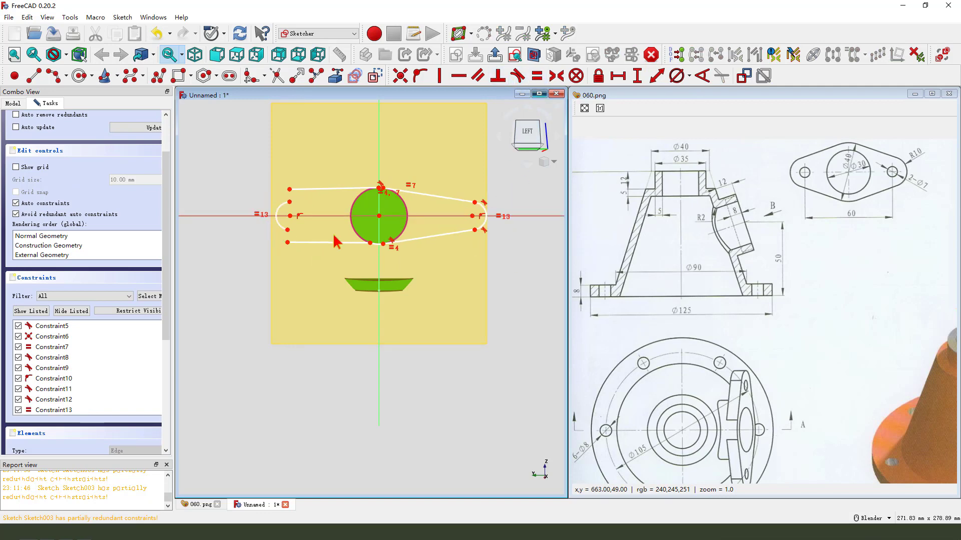
scroll(297, 207, up, 1)
mouse_move(281, 175)
mouse_down()
mouse_move(313, 203)
mouse_move(301, 269)
mouse_up()
click(399, 75)
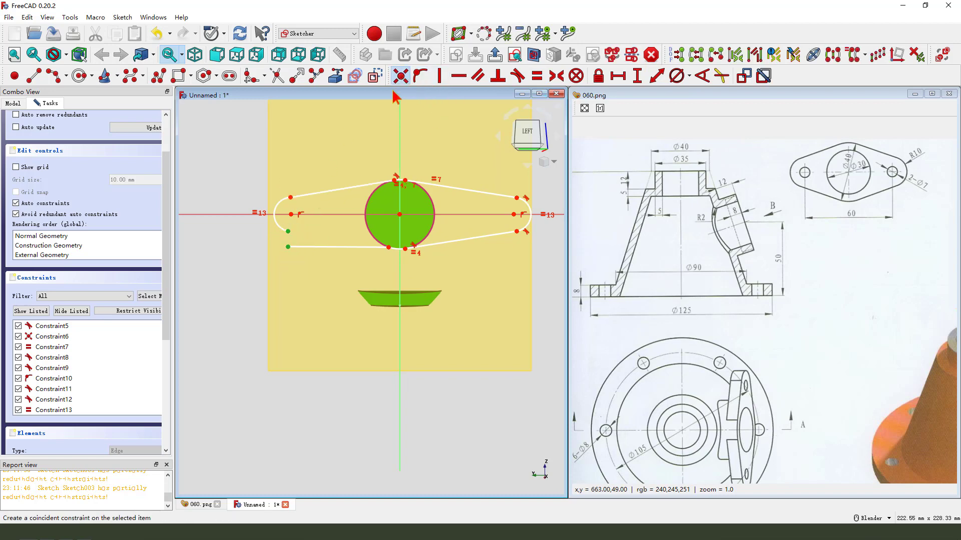
click(400, 75)
Step: Set the horizontal distance between the centres of the two end arcs to 60 mm
click(291, 214)
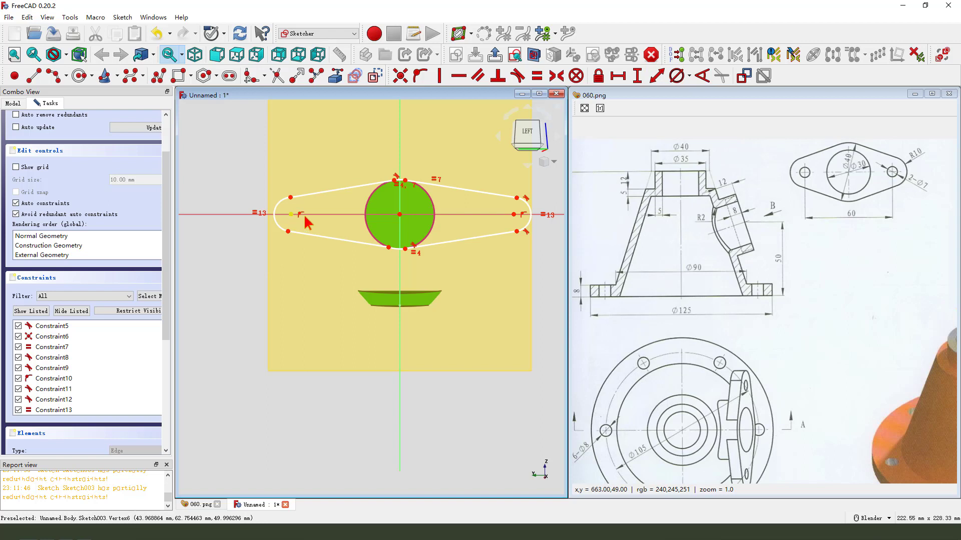
click(513, 214)
click(618, 76)
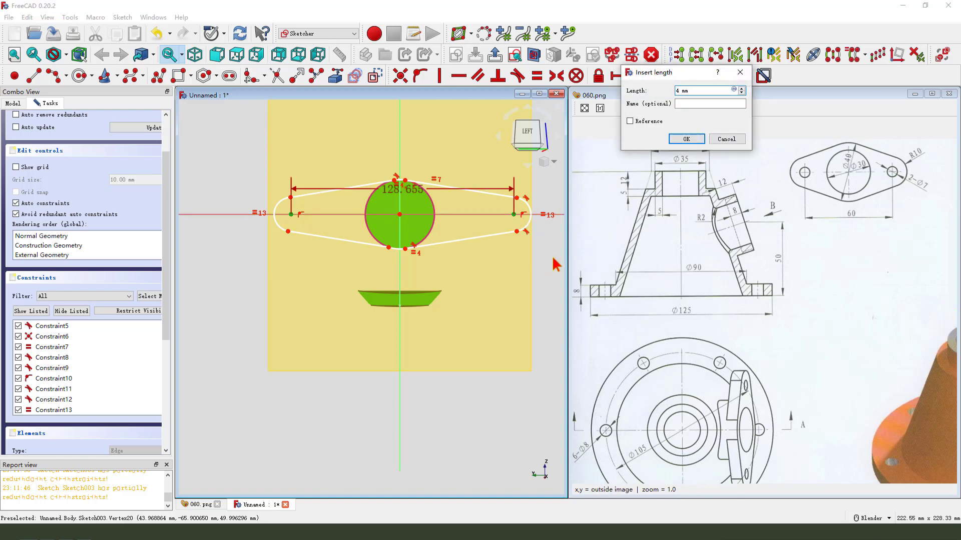
text(60)
key(Return)
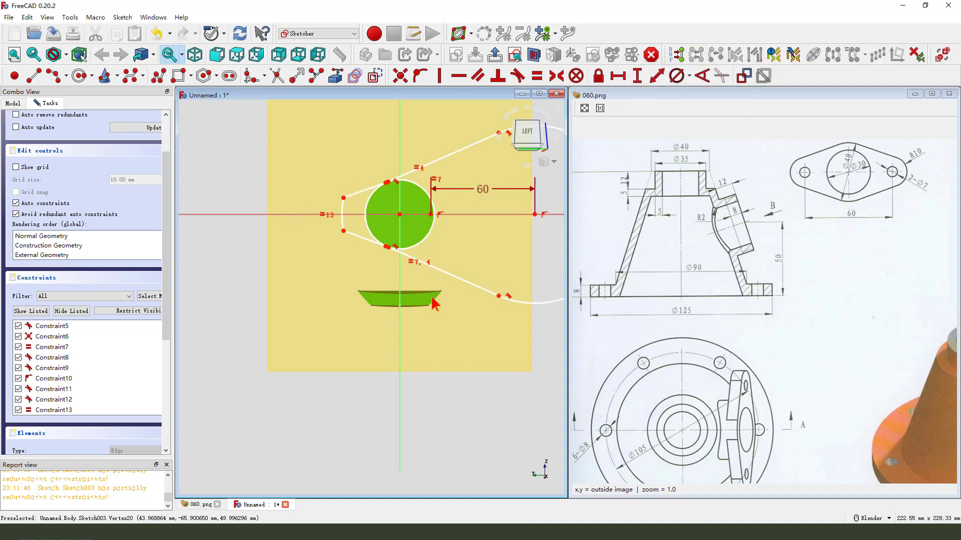
Step: Move the right-hand arc's centre back toward the port so the end arcs lie on opposite sides of the port centre
scroll(364, 265, down, 3)
scroll(419, 245, up, 3)
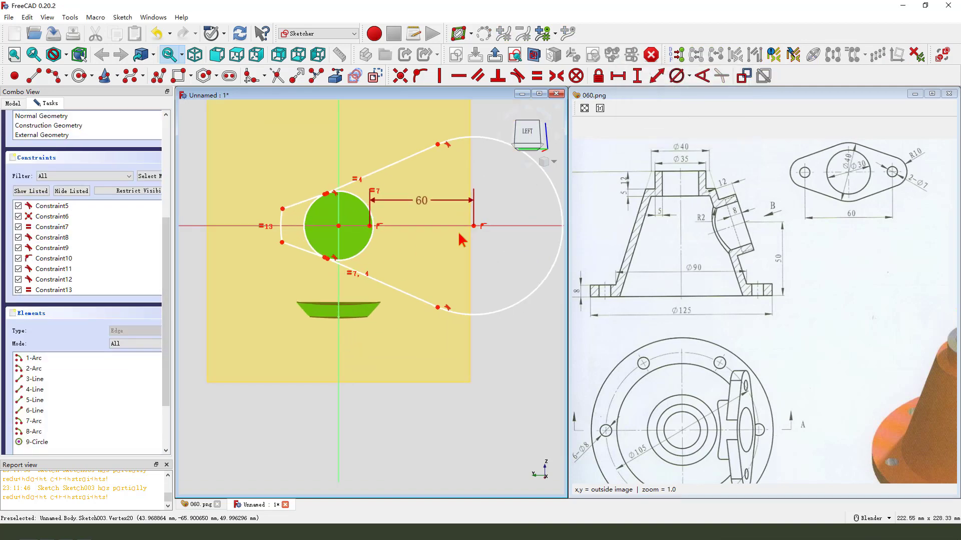
drag(473, 226, 383, 238)
scroll(343, 241, up, 2)
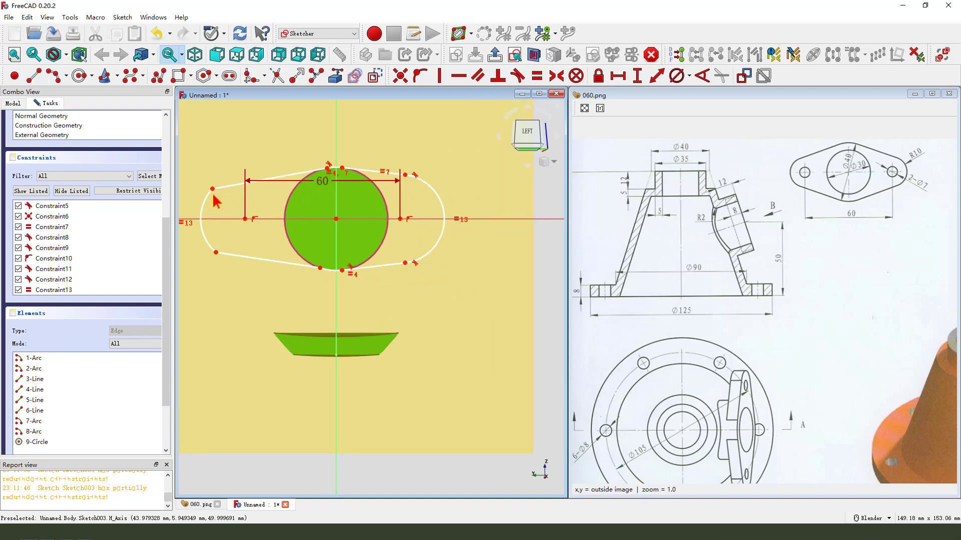
Step: Make the left-hand end arc tangent to the upper and lower lines it meets
click(202, 210)
click(231, 186)
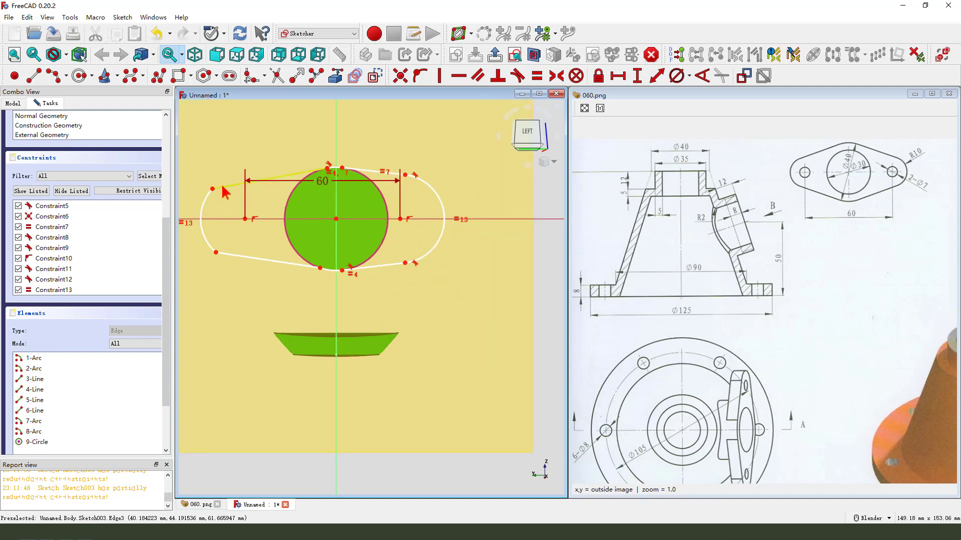
click(518, 76)
click(208, 258)
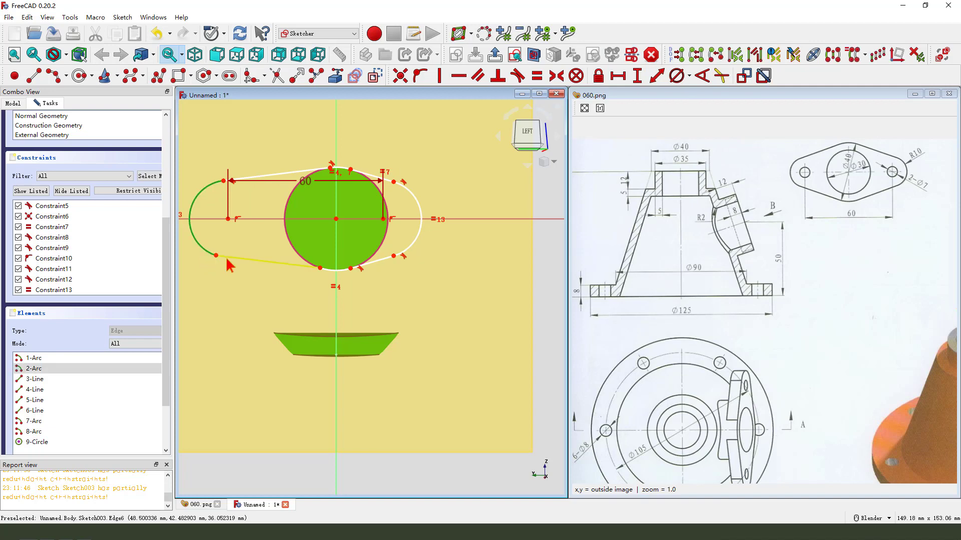
click(265, 261)
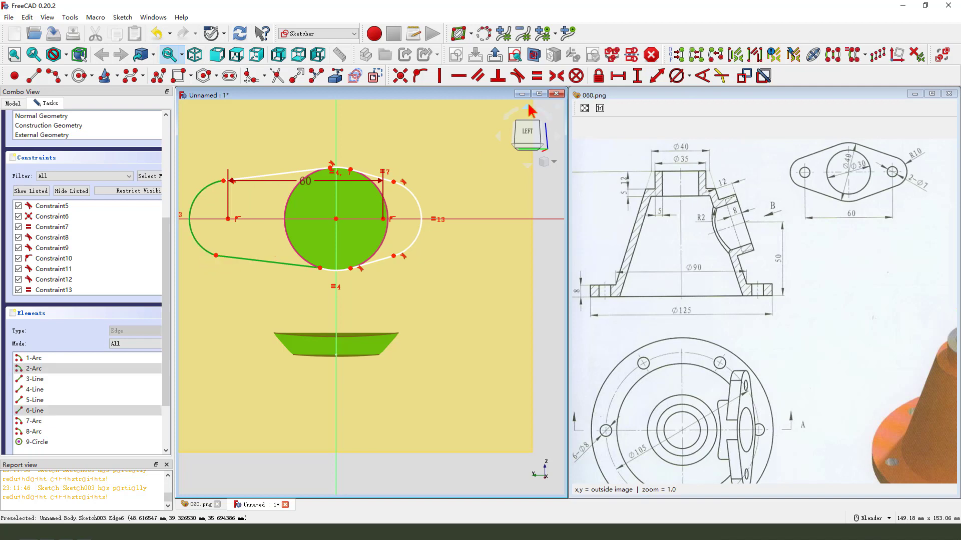
click(518, 76)
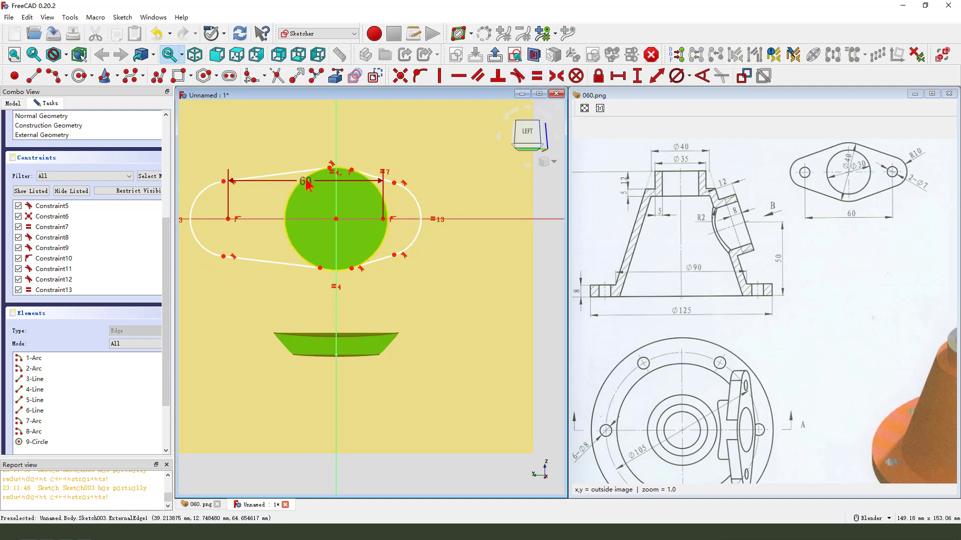
Step: Constrain the centres of the two end arcs symmetrically about the port's centre point
click(384, 219)
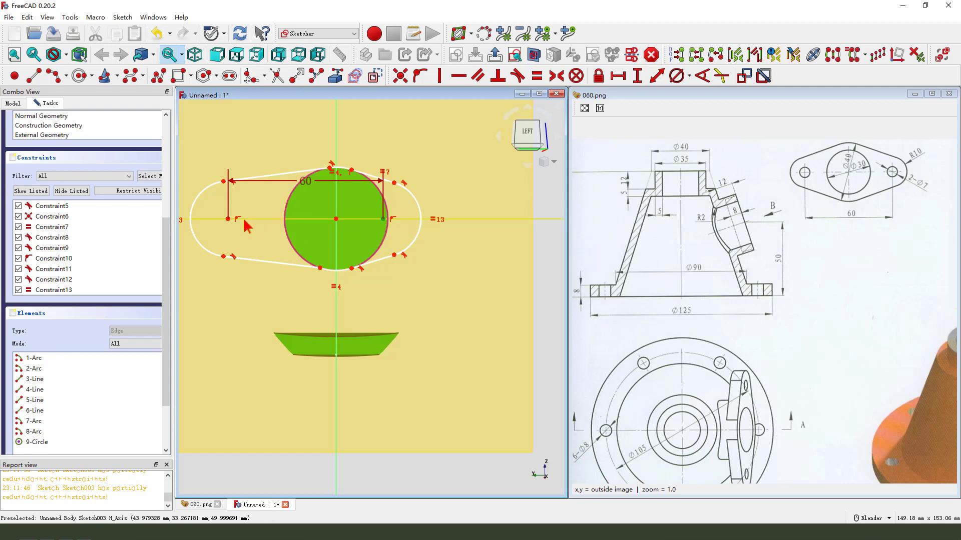
click(228, 219)
click(336, 220)
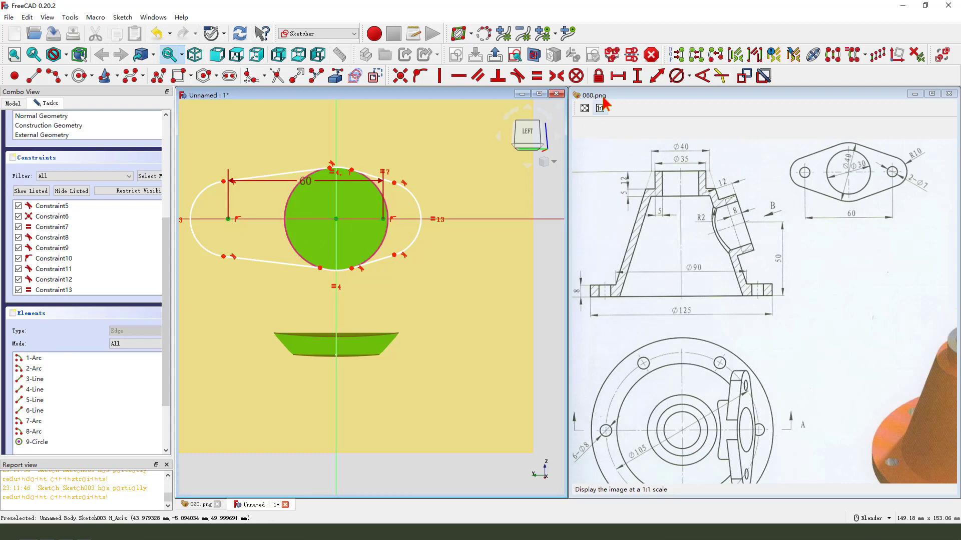
click(555, 77)
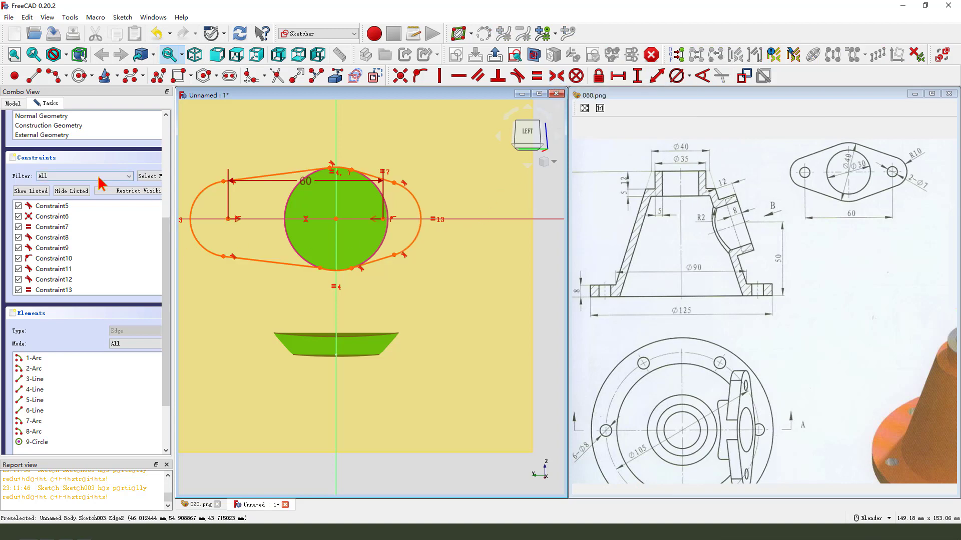
Step: Delete the redundant constraint Constraint10 and place the 60 mm dimension below the flange outline
scroll(75, 157, up, 5)
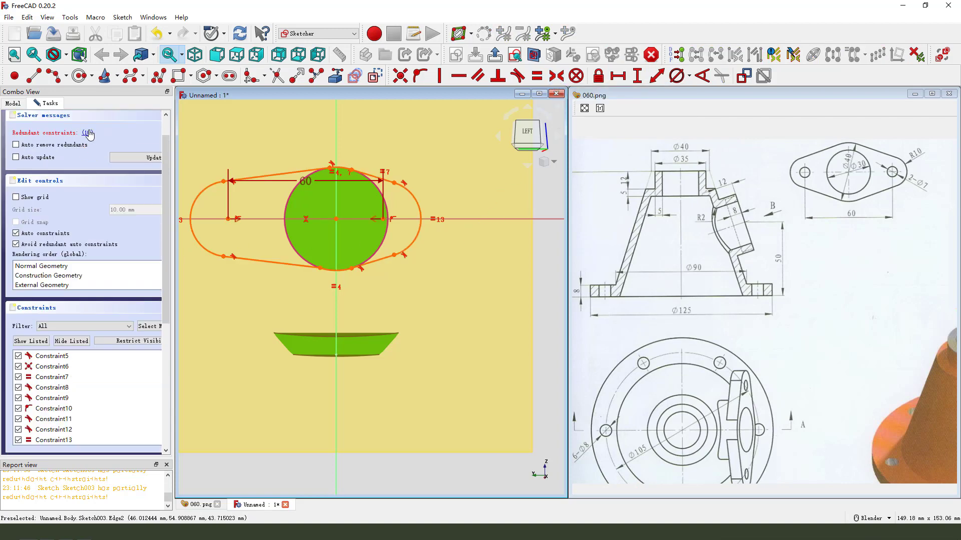
click(88, 133)
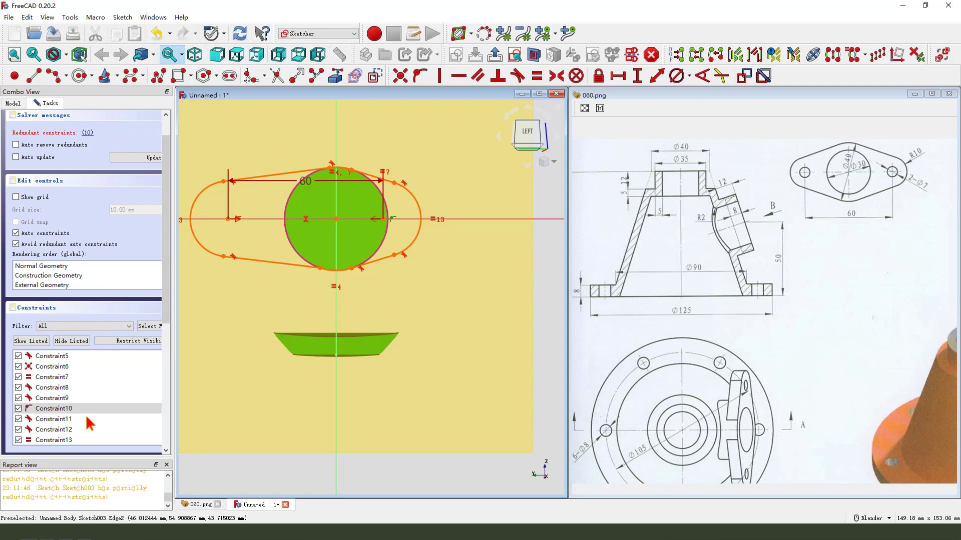
key(Delete)
drag(335, 181, 348, 304)
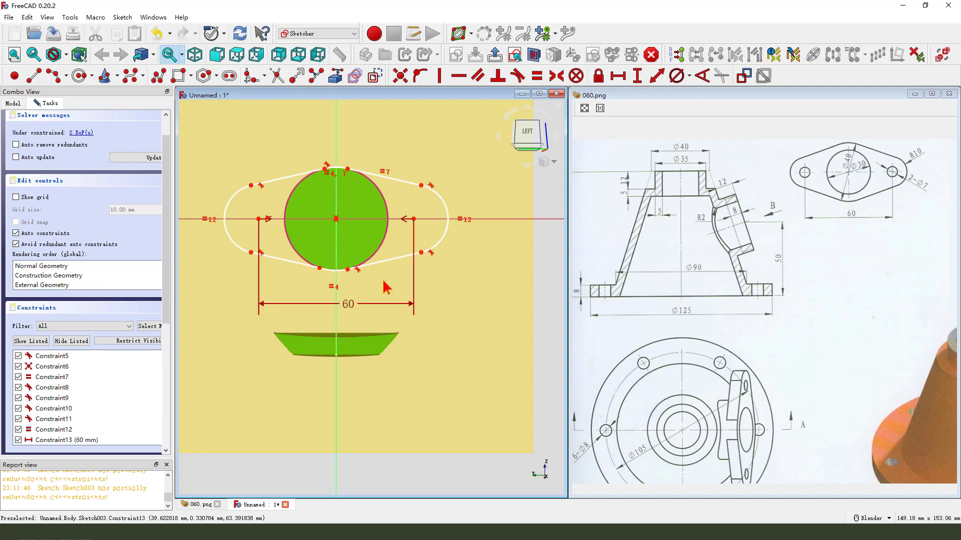
Step: Constrain the radius of the flange outline's right-hand end arc to 10 mm
click(447, 210)
click(689, 76)
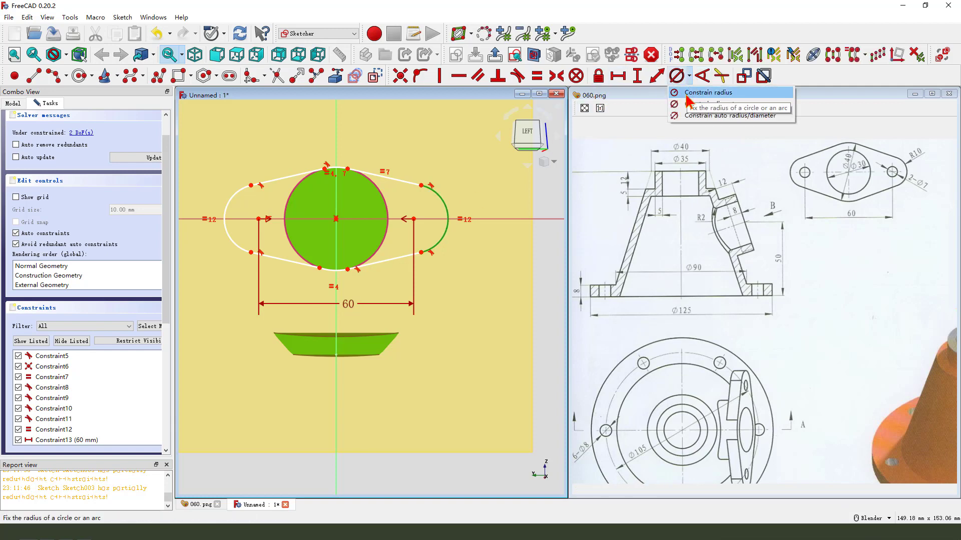
click(687, 95)
text(1)
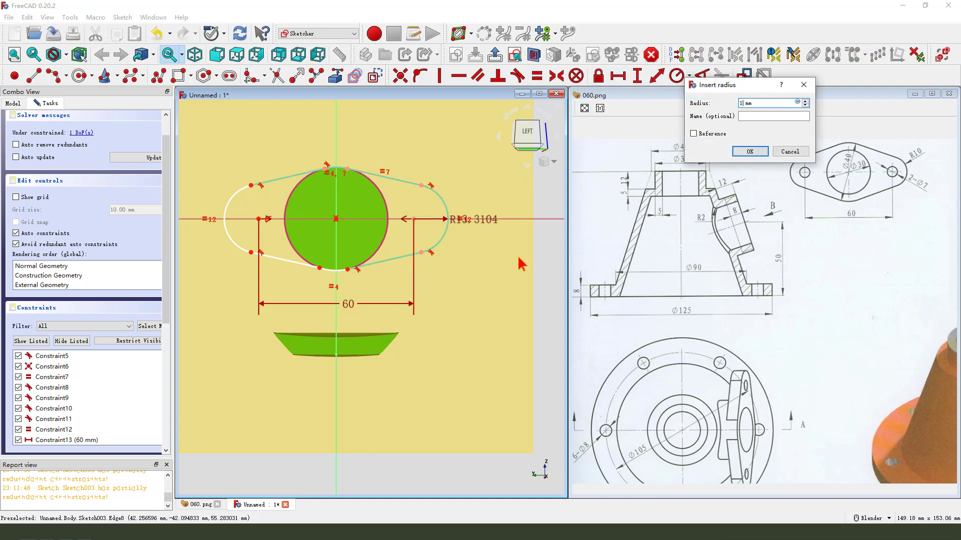
text(0)
key(Return)
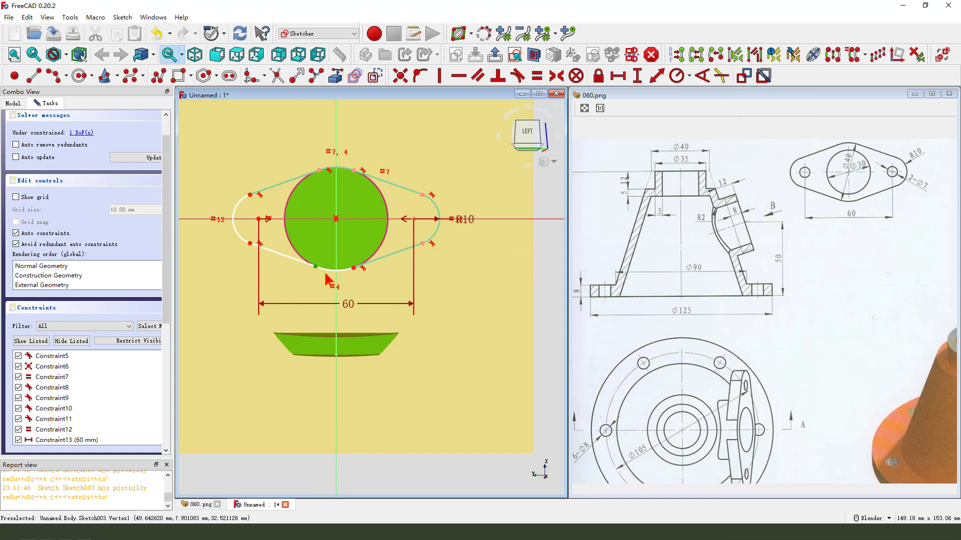
Step: Examine the junction where the lower-left line meets the bottom arc of the flange outline
scroll(316, 273, up, 5)
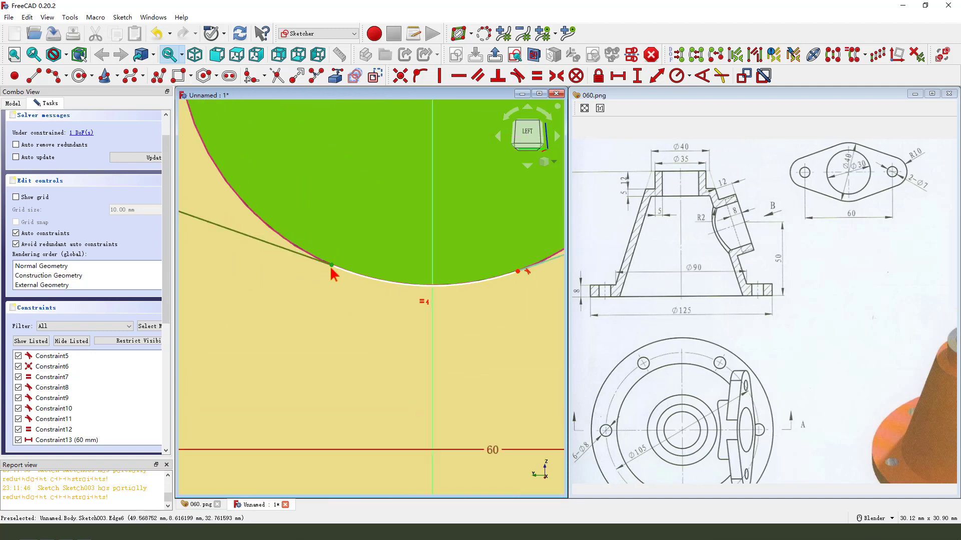
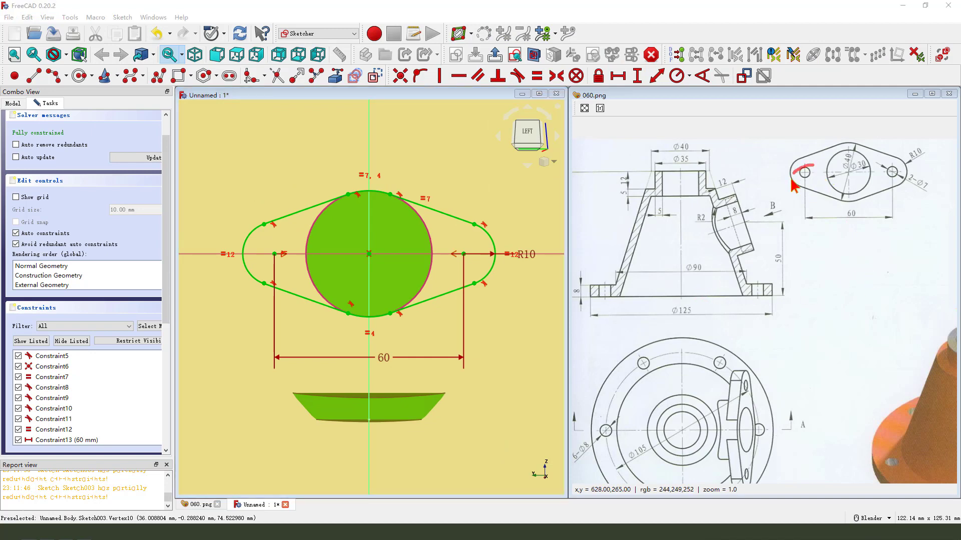
Step: Sketch two circles centred on the flange outline's end-arc centres and constrain them to equal size
click(79, 76)
click(275, 254)
click(287, 254)
click(464, 254)
click(468, 269)
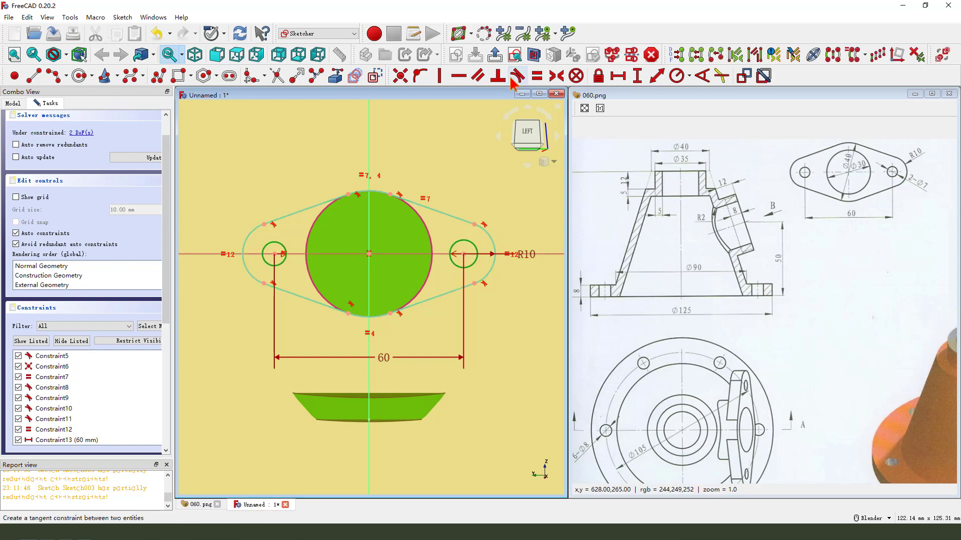
click(537, 75)
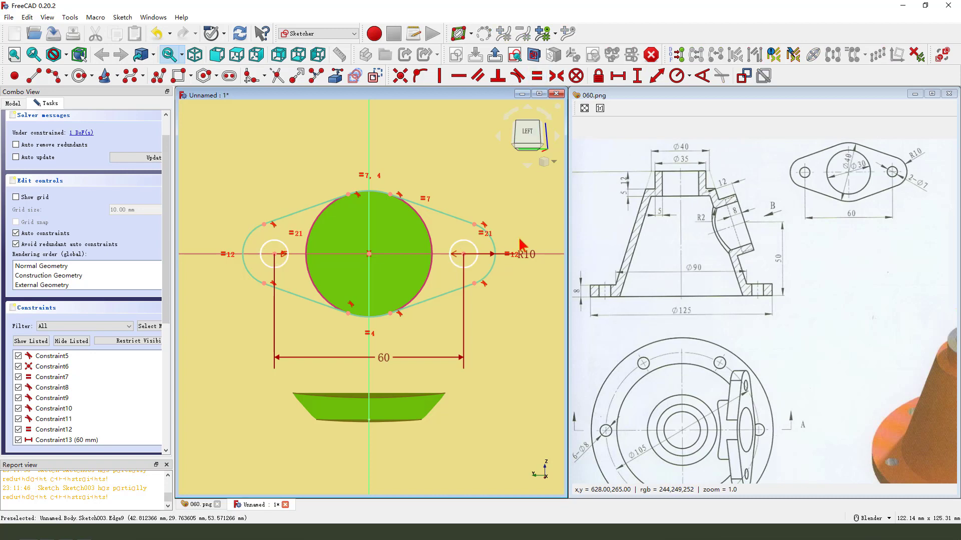
Step: Constrain the right-hand bolt hole's diameter to 7 mm, tidy the dimension labels and finish the flange sketch
click(478, 250)
click(689, 76)
click(711, 103)
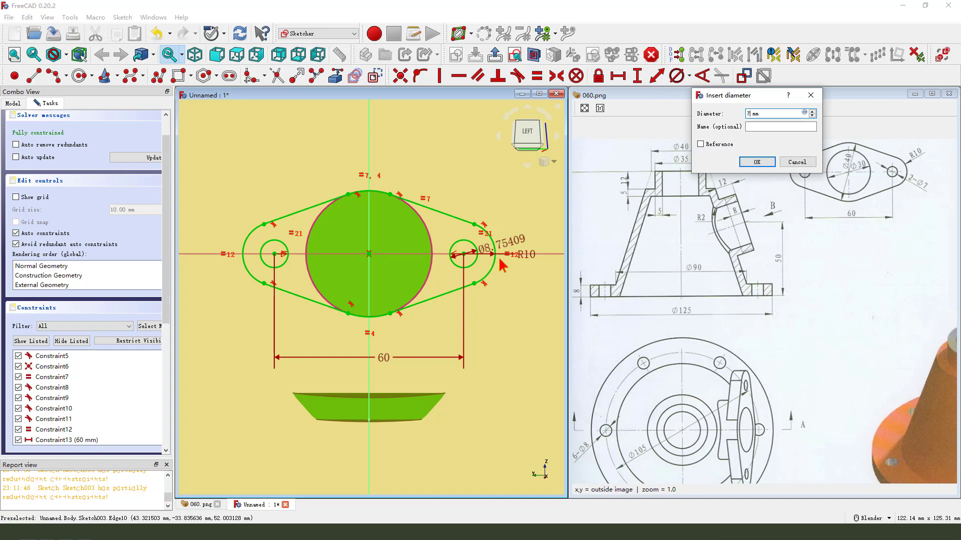
text(7)
key(Return)
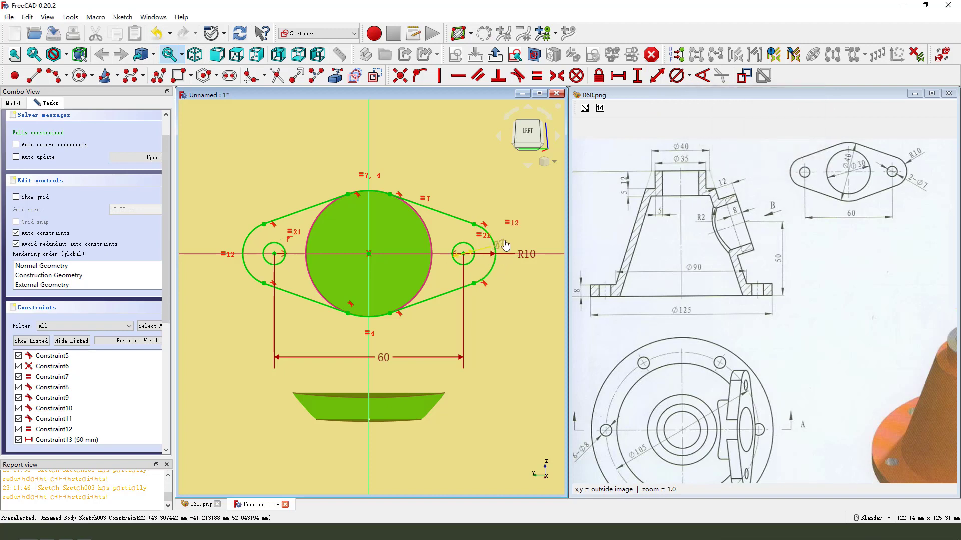
drag(527, 265, 523, 283)
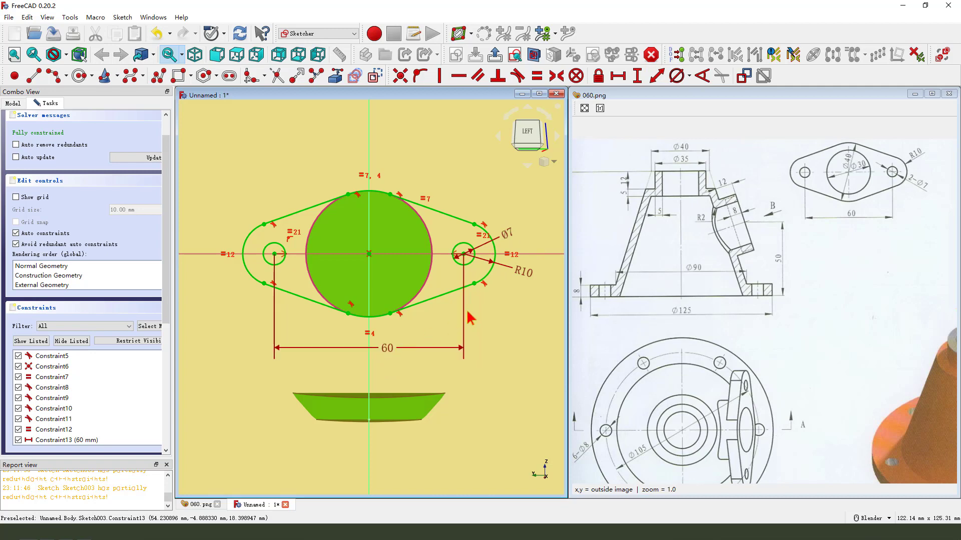
click(494, 54)
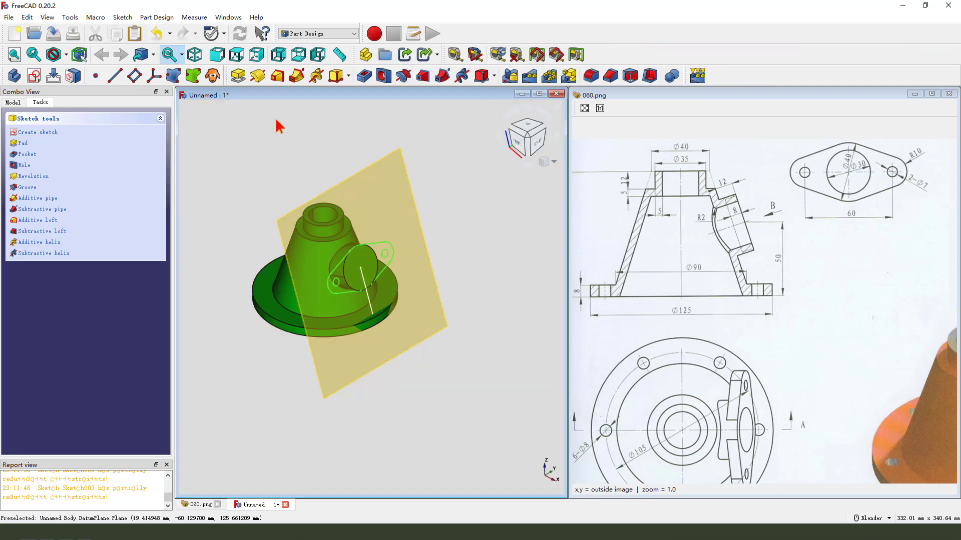
Step: Pad the oval flange sketch to a length of 8 mm
click(238, 76)
mouse_move(443, 298)
middle_down()
mouse_move(479, 290)
mouse_move(454, 293)
middle_up()
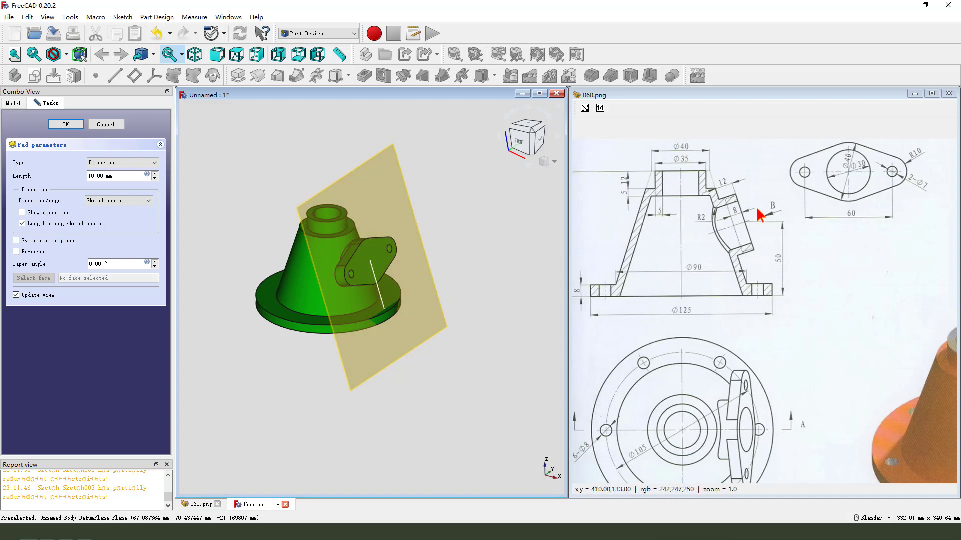
key(ctrl+2)
key(Escape)
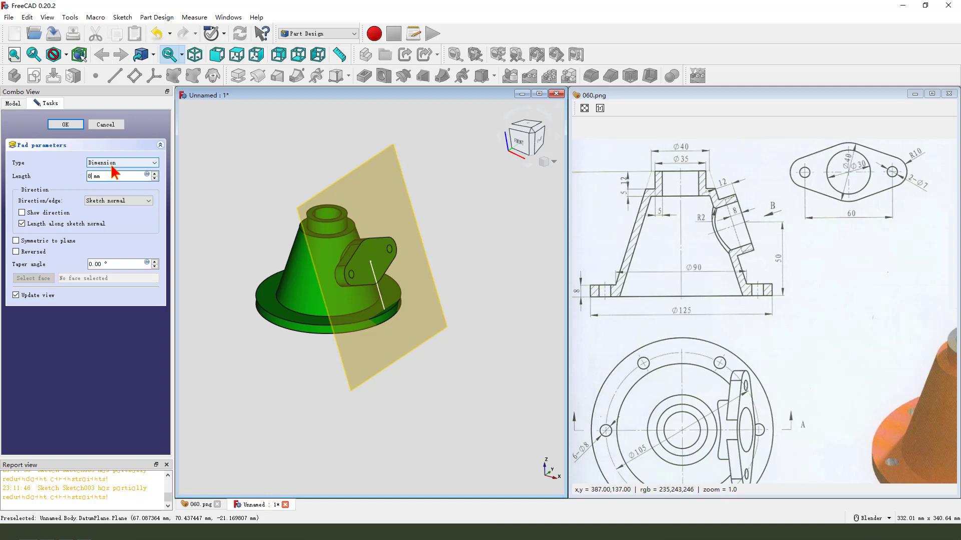
mouse_move(399, 295)
middle_down()
mouse_move(452, 298)
mouse_move(390, 304)
middle_up()
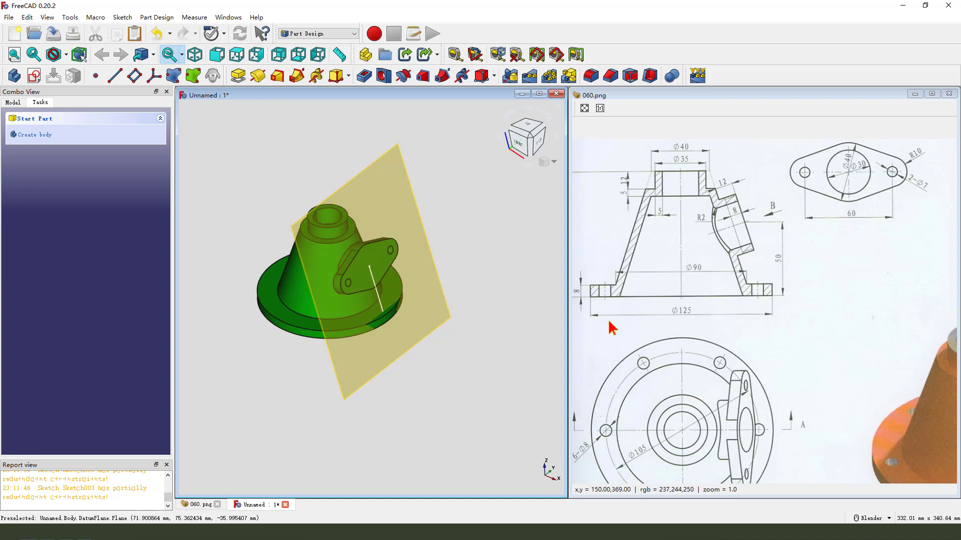
Step: Start a new sketch on the angled datum plane and switch to the section view
drag(696, 242, 761, 215)
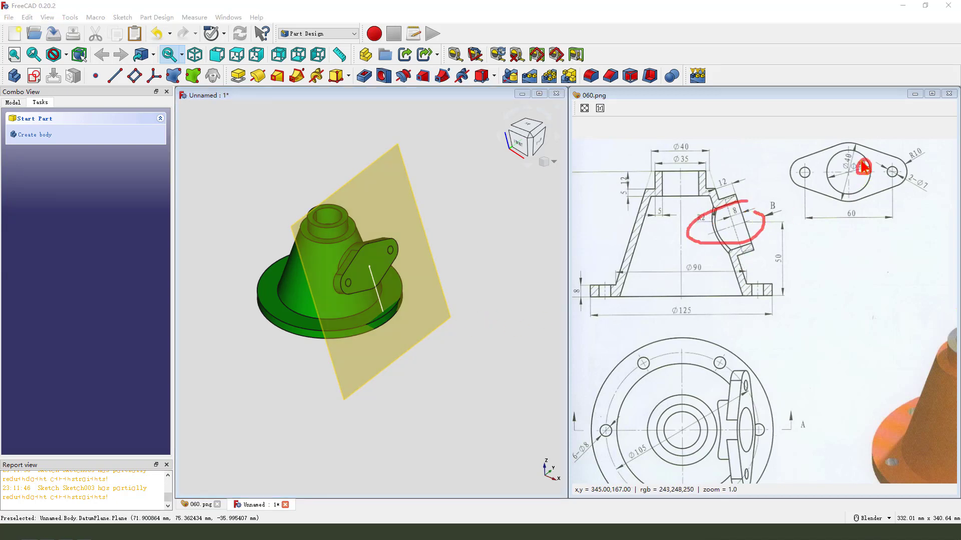
key(Escape)
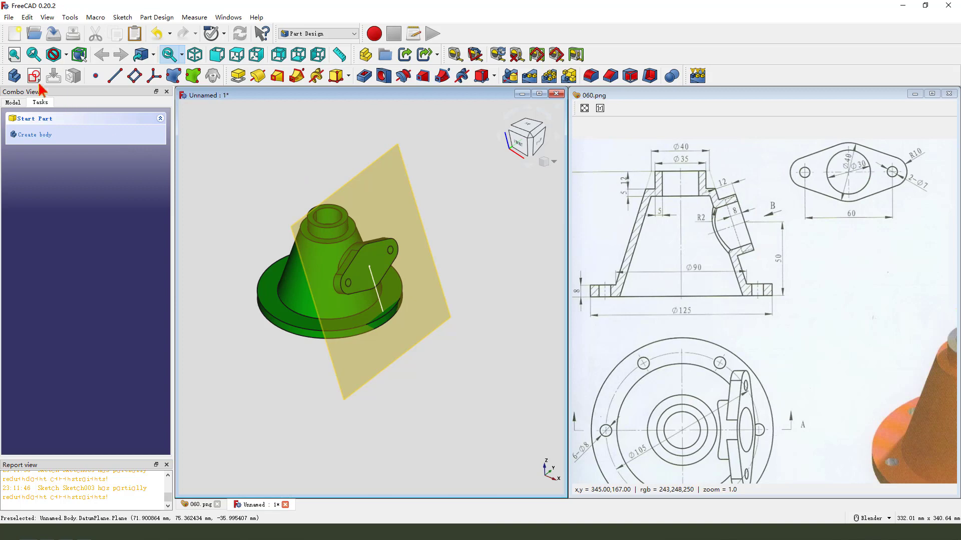
click(403, 163)
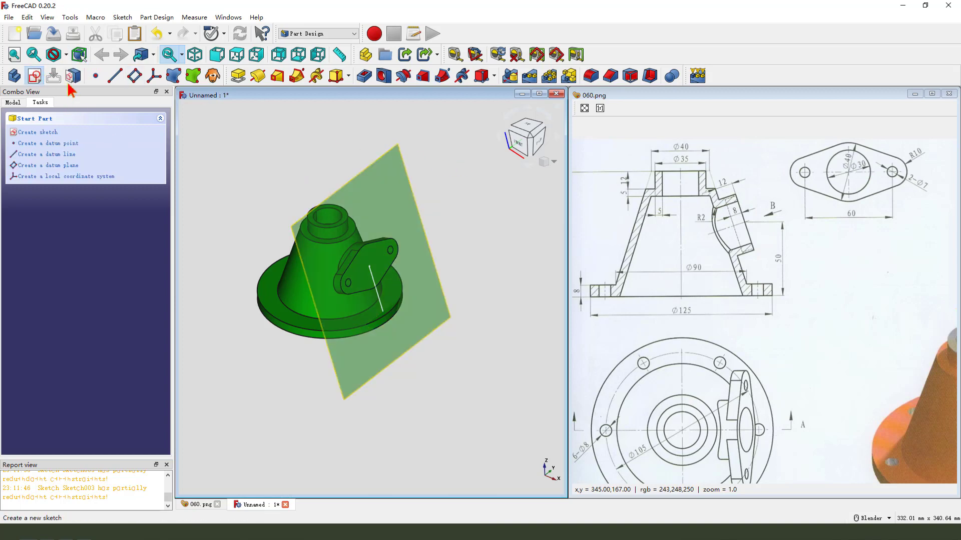
click(34, 75)
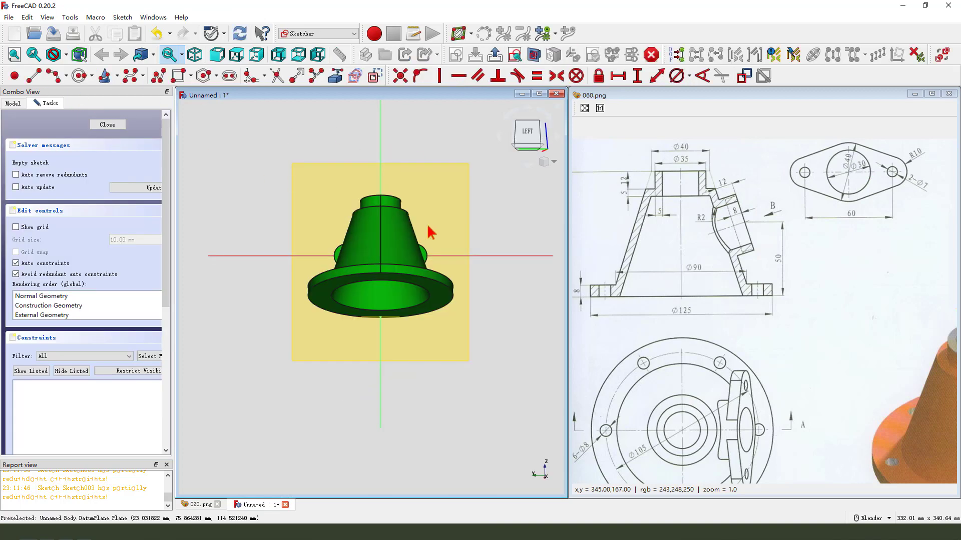
click(536, 58)
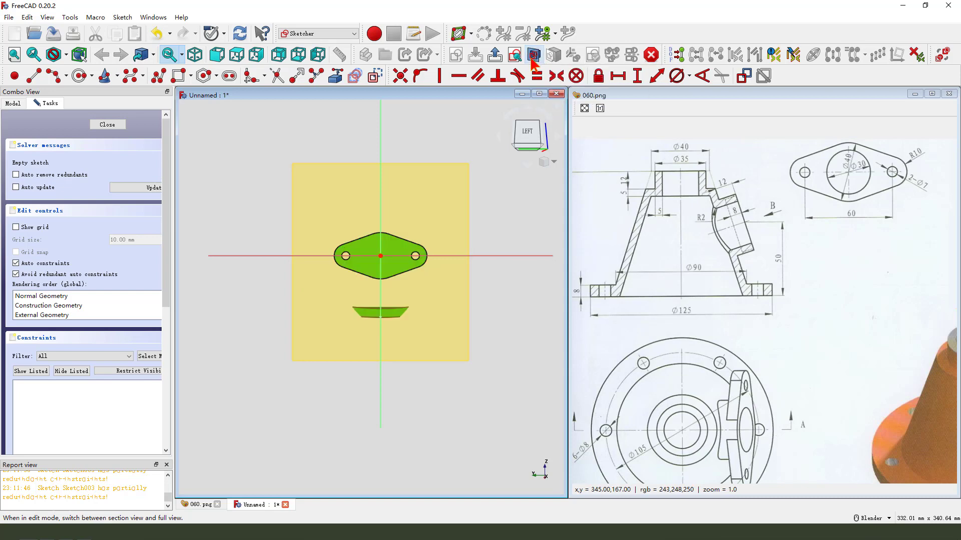
Step: Sketch a circle centred on the origin, constrain its diameter to 30 mm and finish the sketch
click(79, 76)
click(380, 256)
click(386, 268)
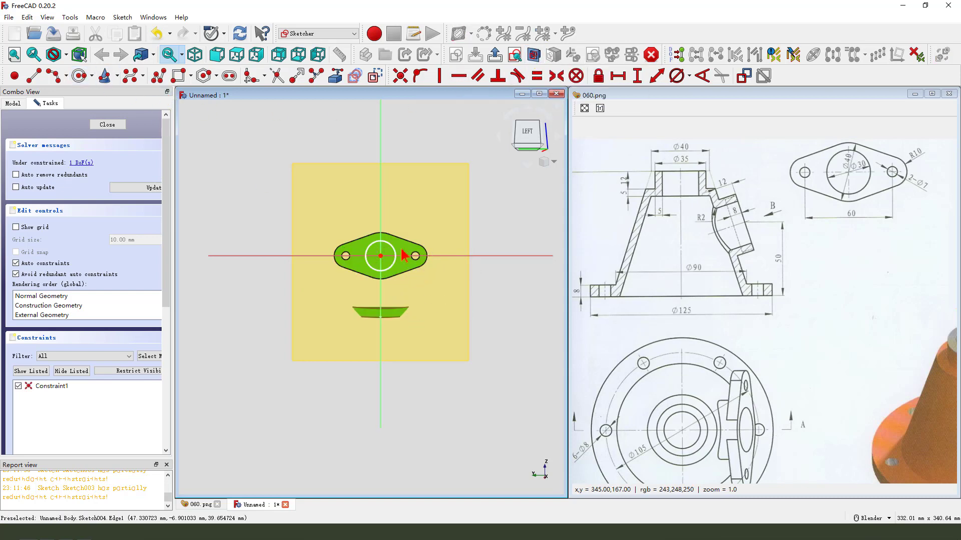
click(676, 77)
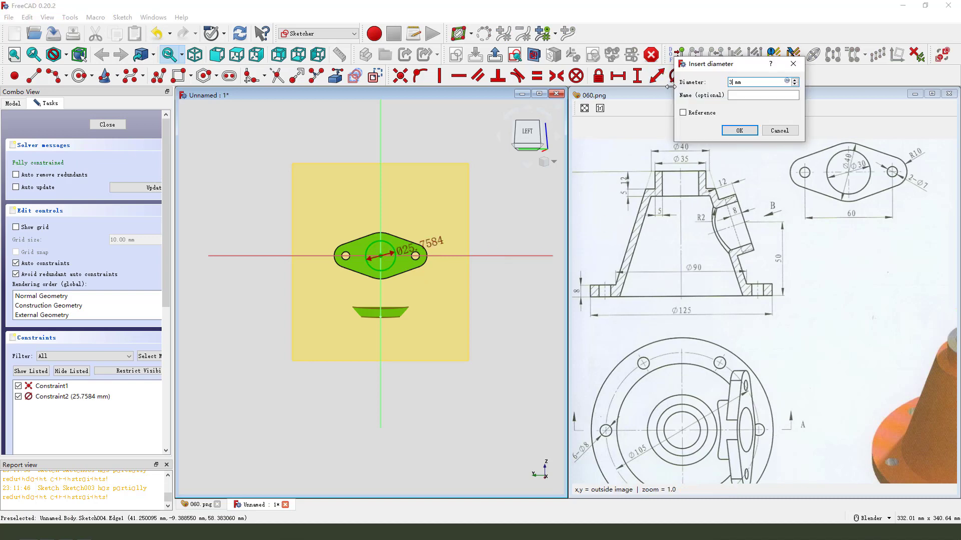
text(30)
key(Return)
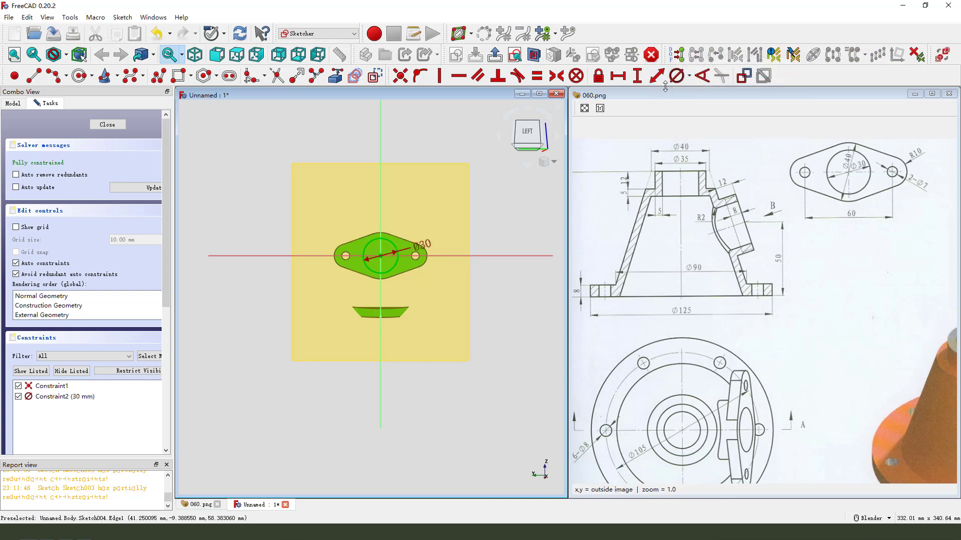
click(495, 54)
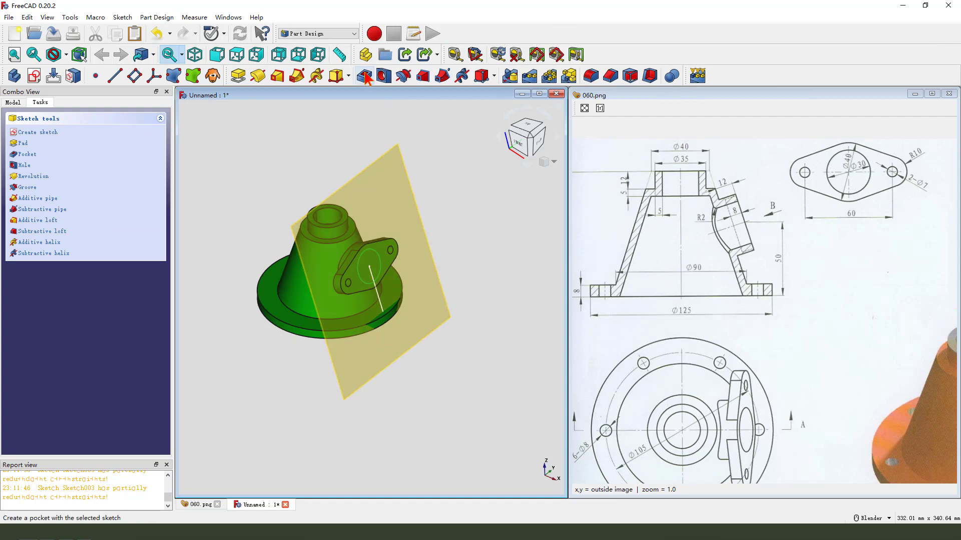
Step: Pocket the 30 mm circle into the side port with type To first and the direction reversed
click(383, 76)
click(120, 164)
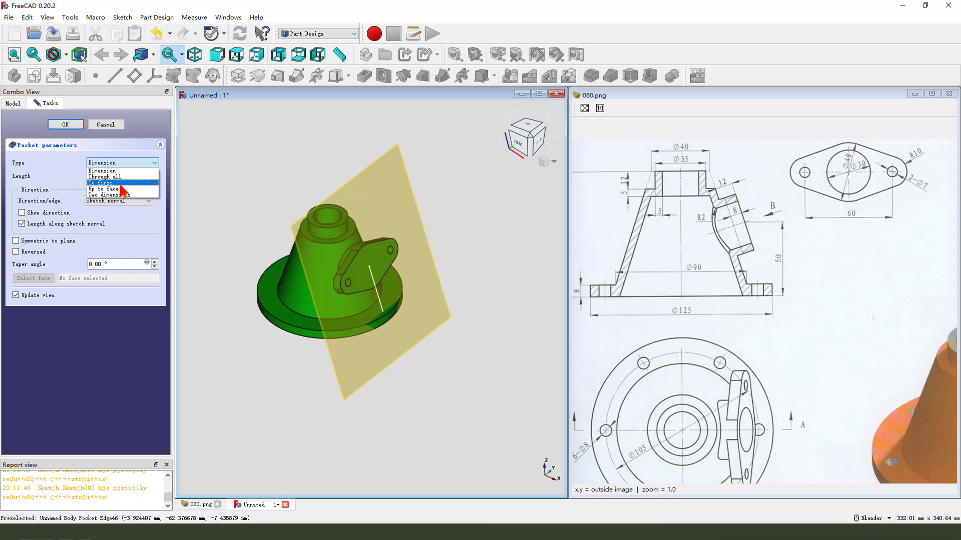
click(115, 182)
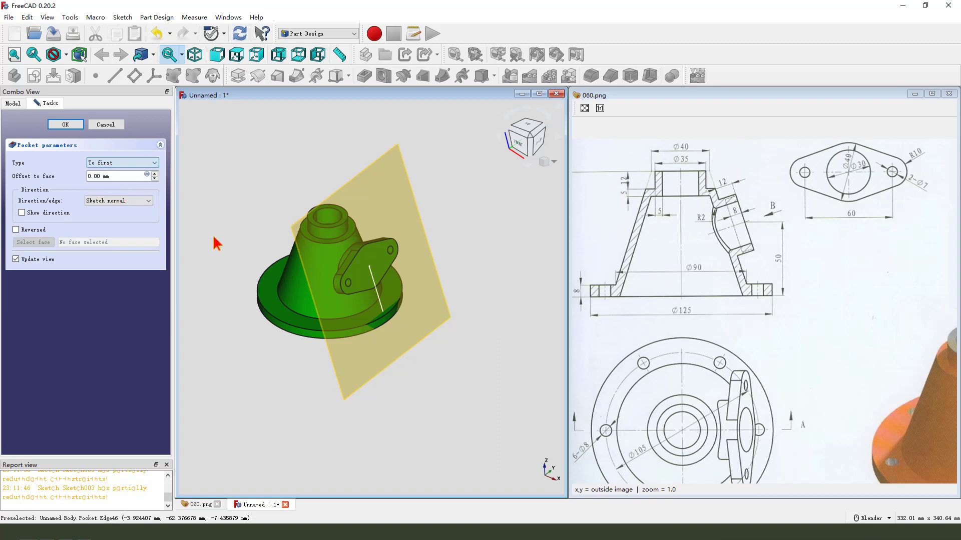
middle_drag(306, 348, 340, 338)
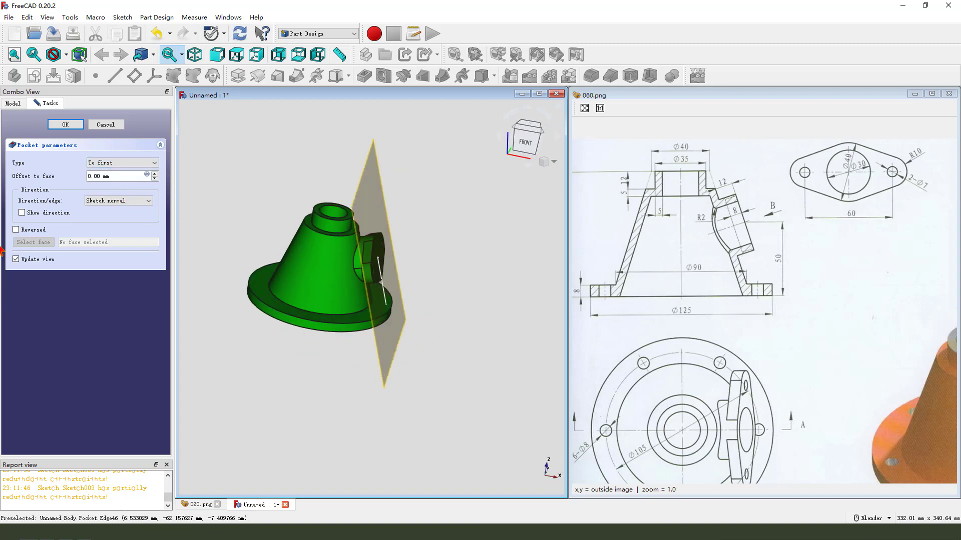
click(18, 229)
middle_drag(423, 343, 399, 223)
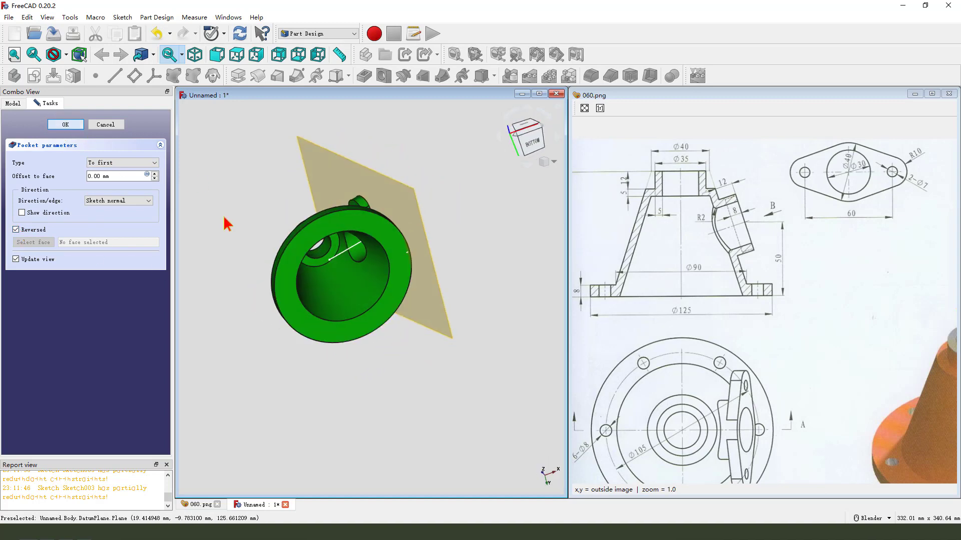
click(70, 125)
Step: Hide the angled datum plane in the isometric view
middle_drag(474, 315, 372, 424)
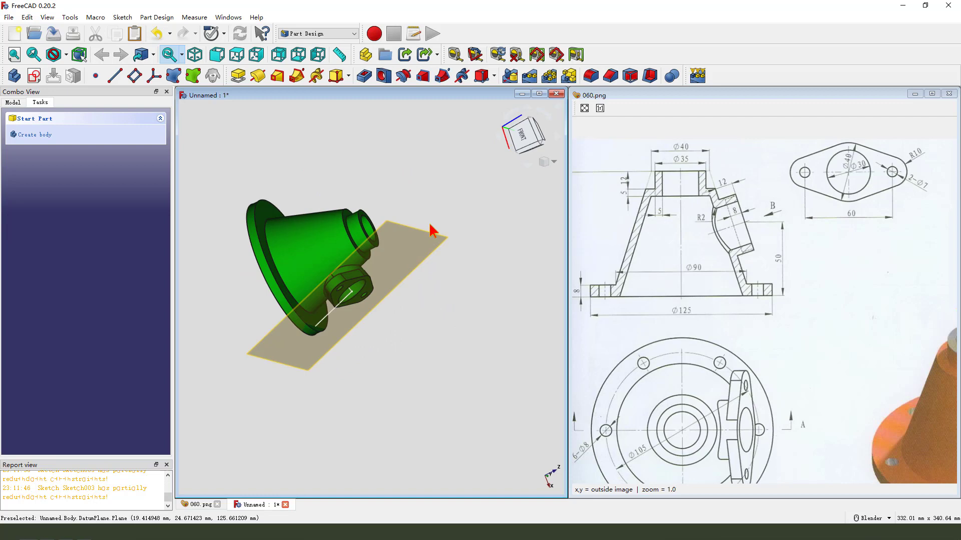
key(0)
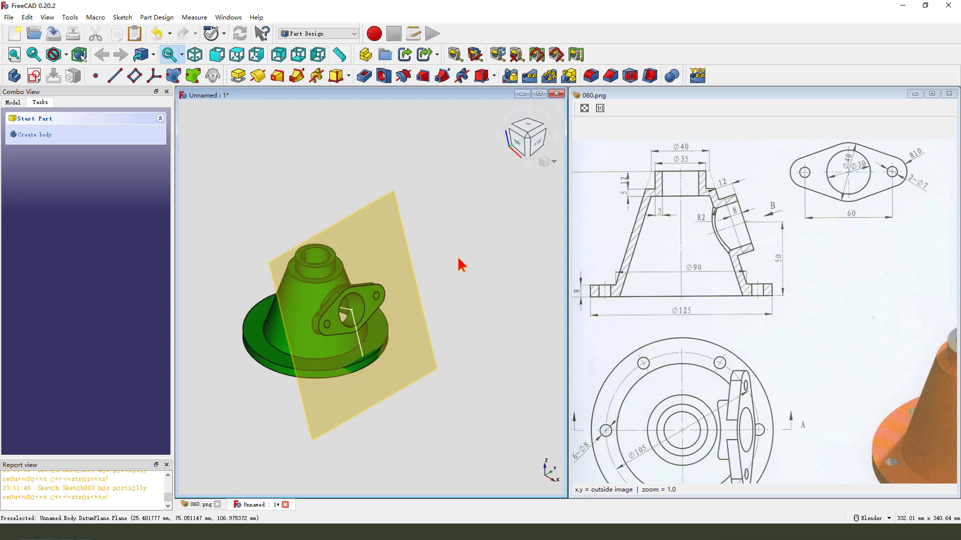
click(415, 273)
key(space)
scroll(441, 300, down, 1)
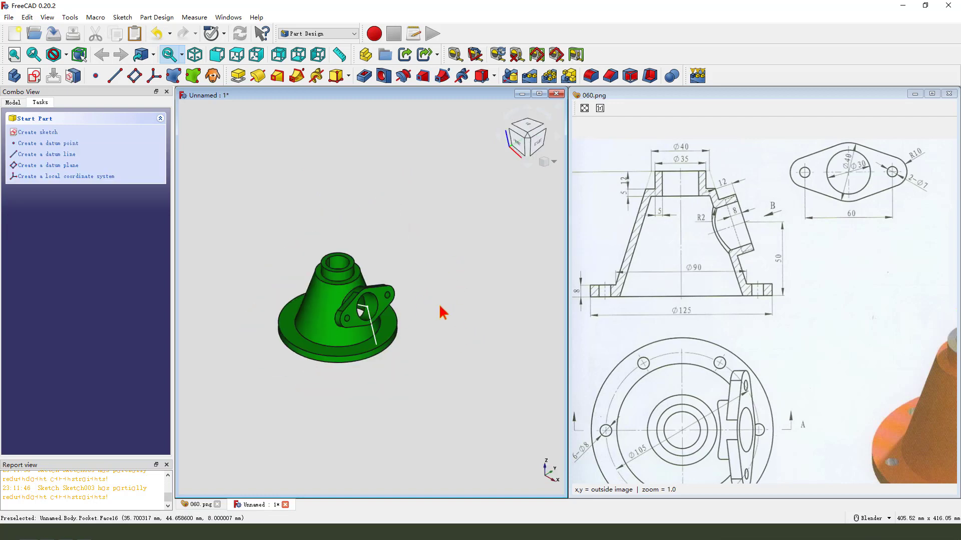
middle_drag(705, 410, 741, 331)
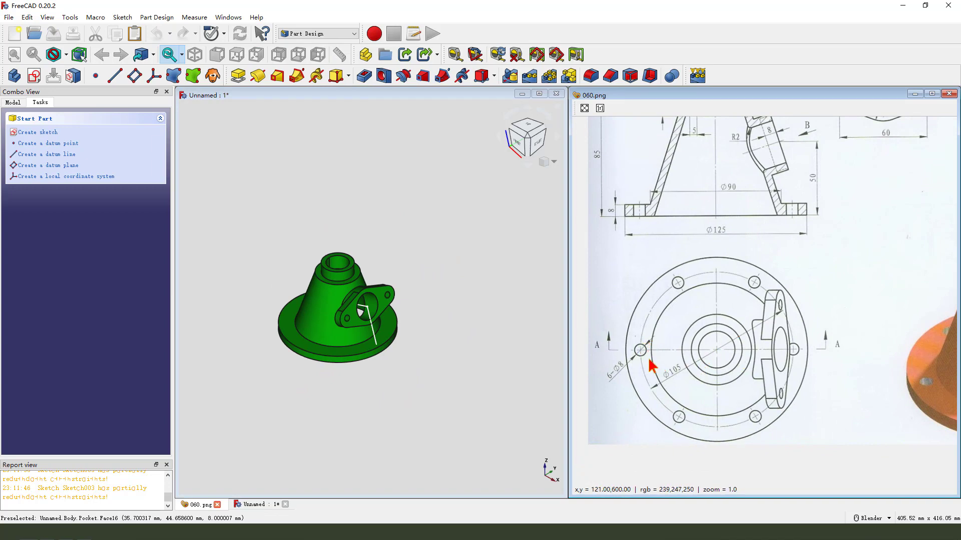
drag(645, 332, 633, 364)
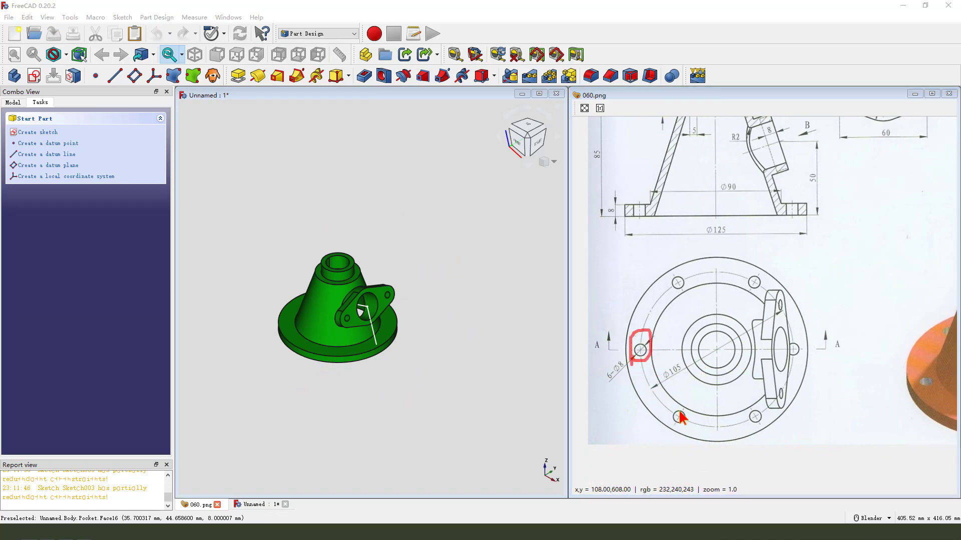
key(Escape)
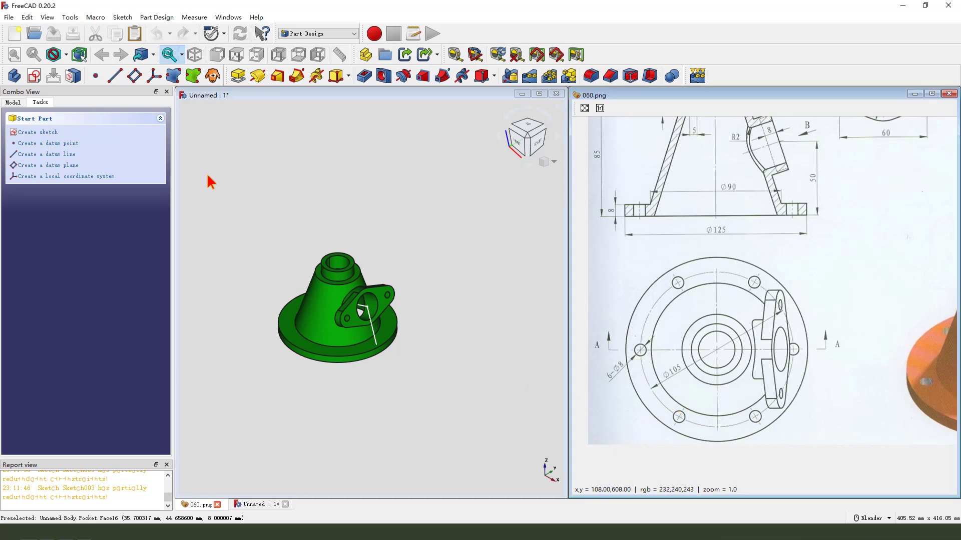
click(33, 76)
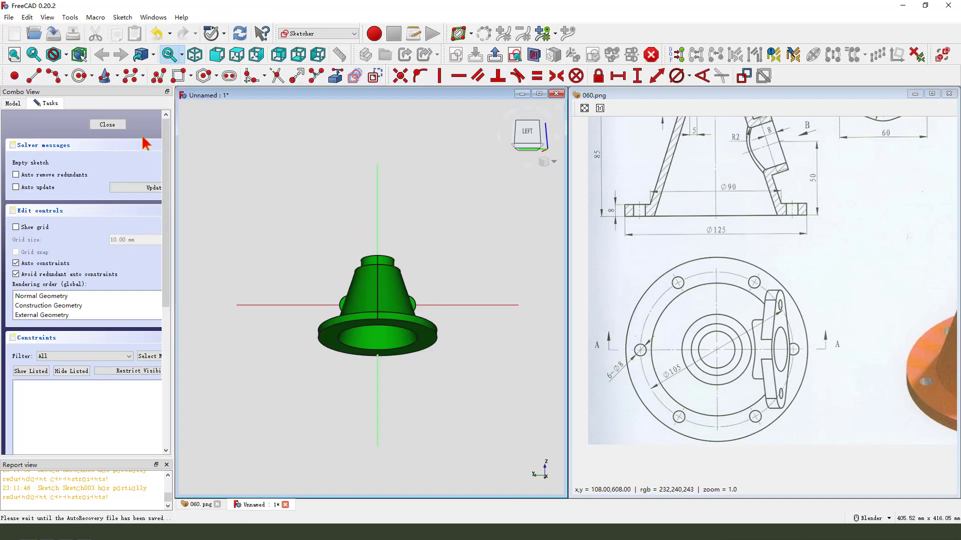
click(113, 122)
click(12, 102)
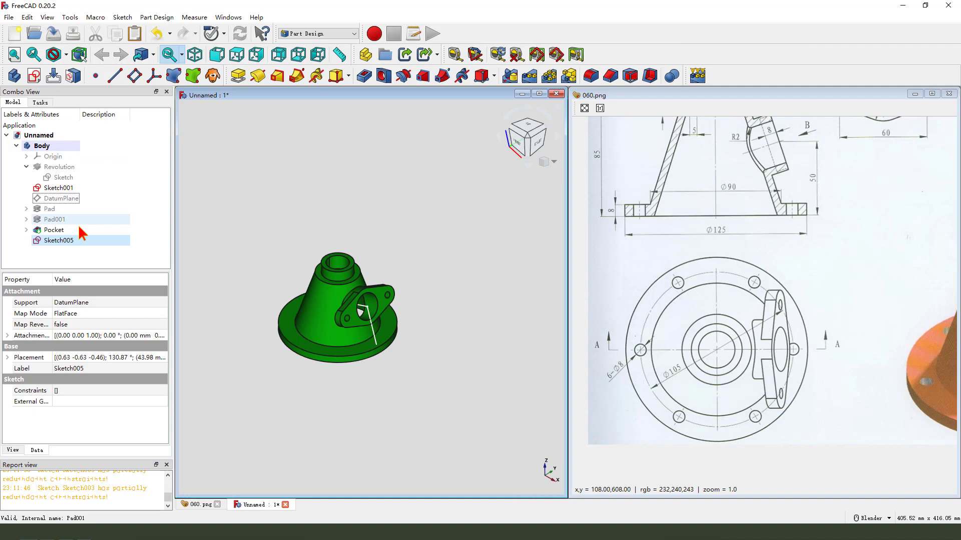
key(Delete)
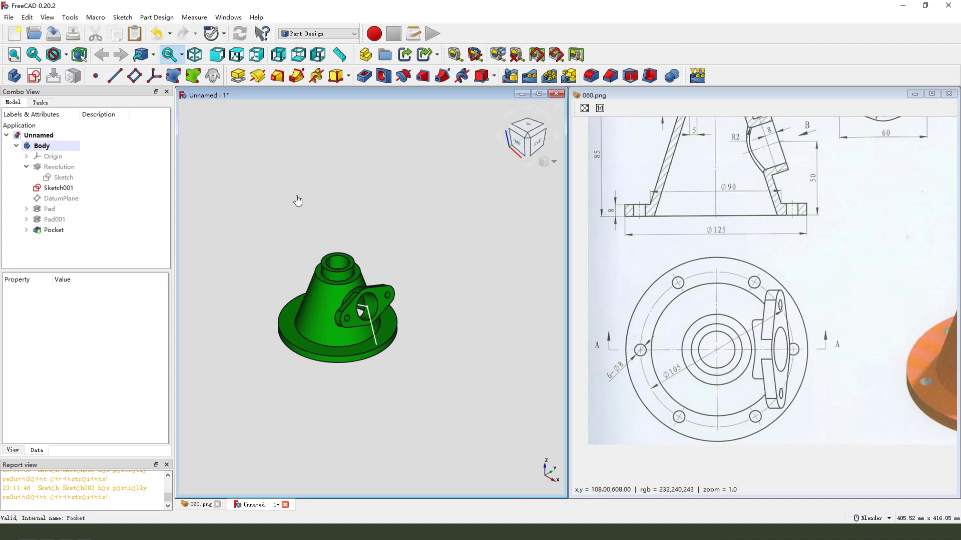
Step: Start a sketch on the base flange's upper face and draw a circle centred on the horizontal axis, left of the flange
click(34, 75)
mouse_move(425, 270)
middle_down()
mouse_move(286, 335)
mouse_move(295, 279)
middle_up()
click(285, 275)
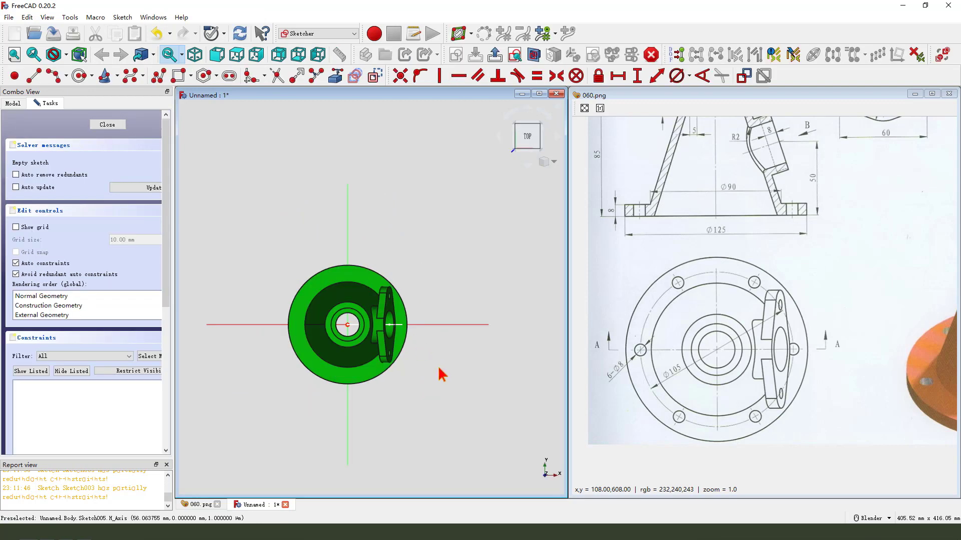
click(79, 76)
click(229, 311)
click(243, 311)
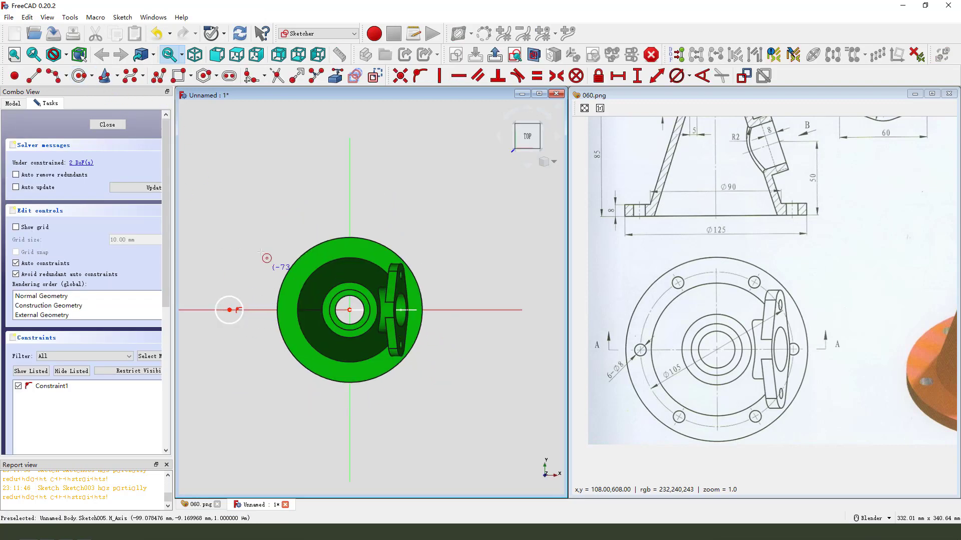
Step: Constrain the diameter of the circle left of the base flange to 8 mm
click(240, 302)
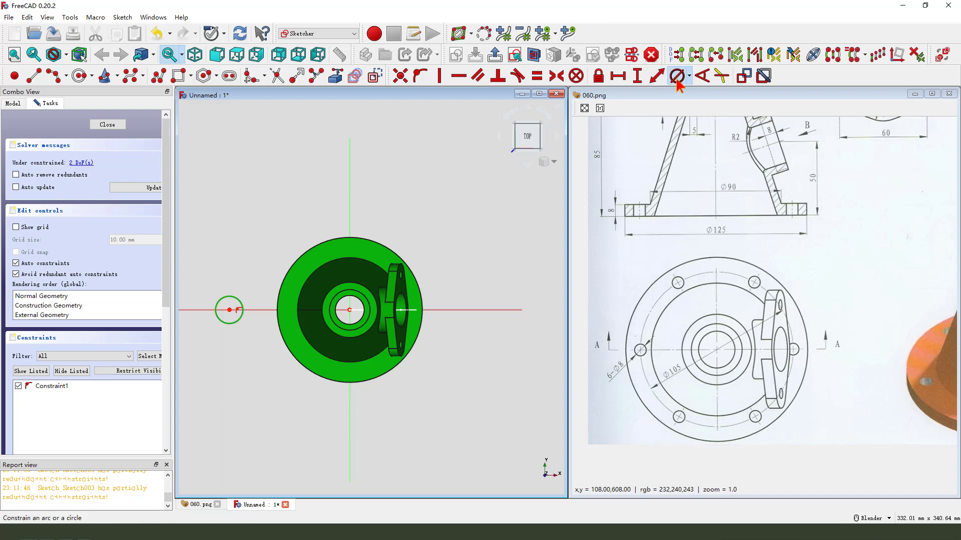
click(677, 76)
key(Return)
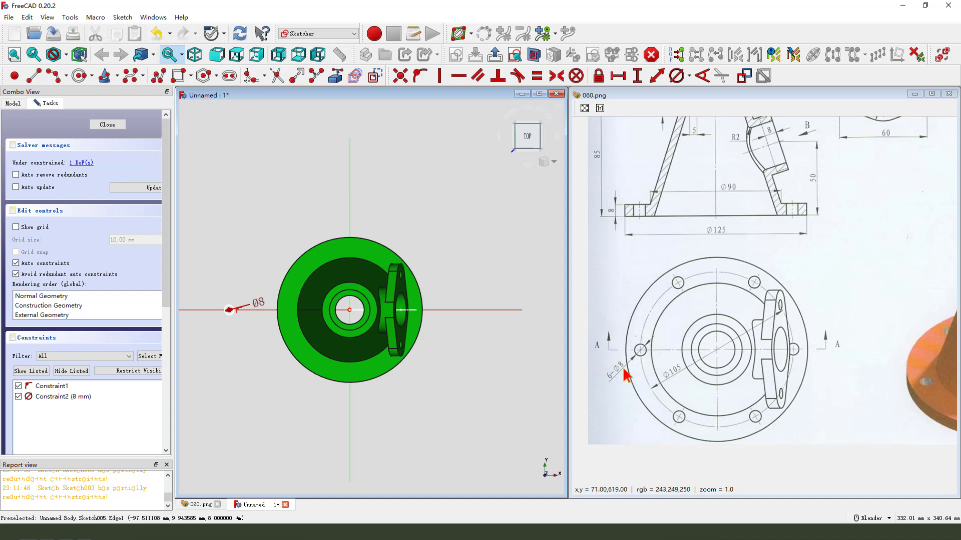
Step: Constrain the horizontal distance between the 8 mm circle's centre and the origin to 105/2 mm and close the sketch
drag(686, 354, 669, 354)
key(Escape)
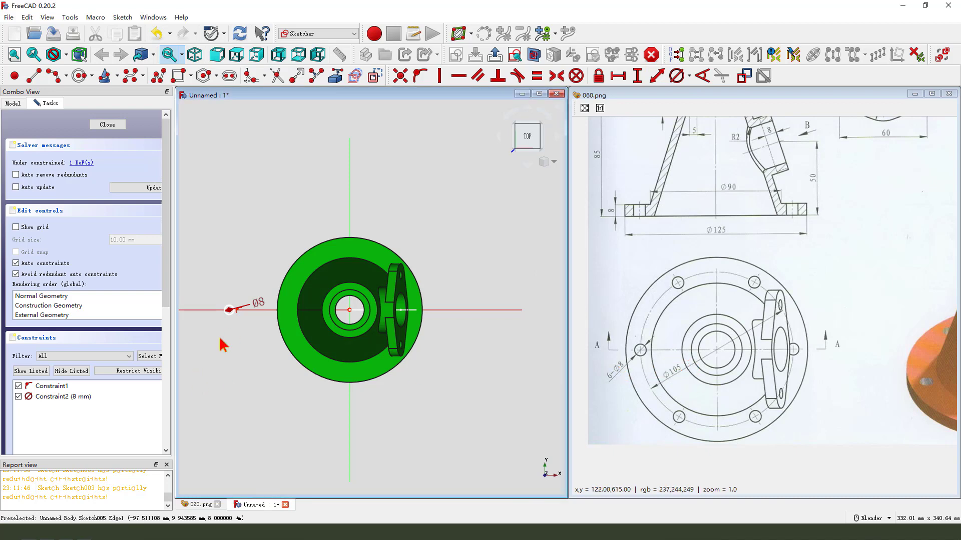
scroll(229, 311, up, 5)
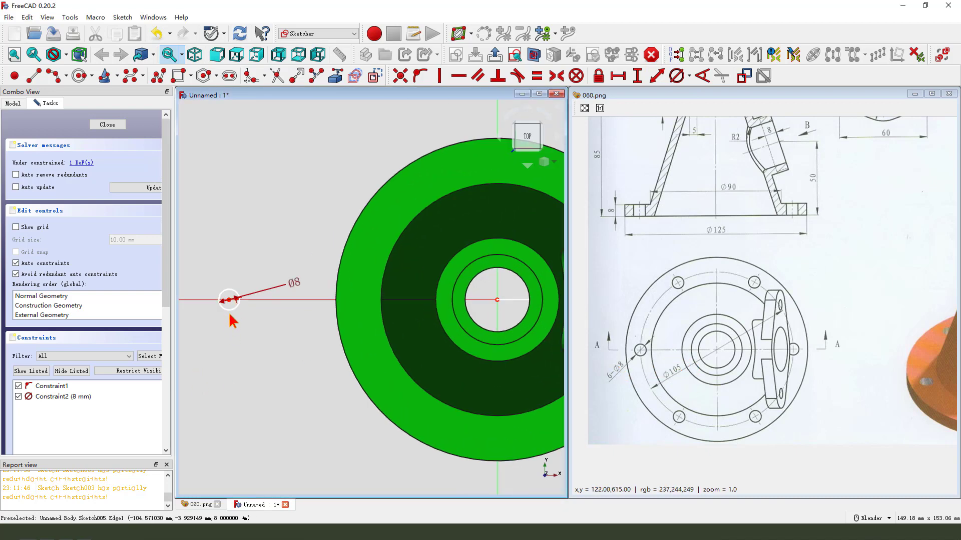
scroll(260, 320, down, 3)
scroll(264, 323, down, 2)
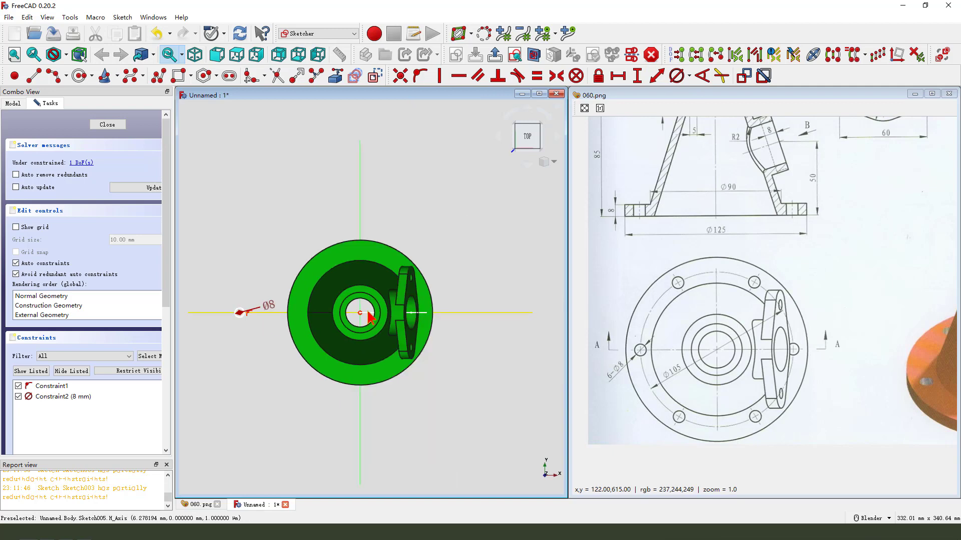
click(618, 75)
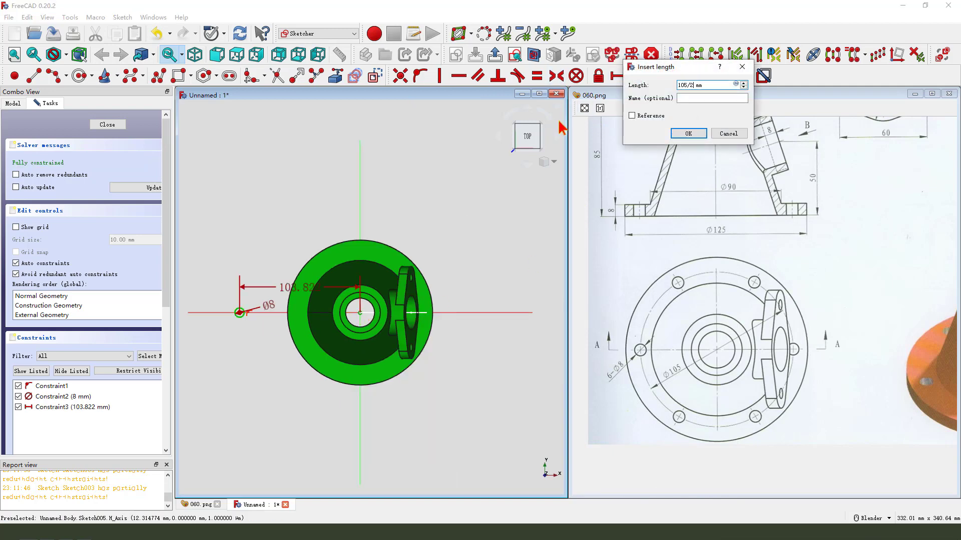
key(Return)
drag(336, 289, 345, 217)
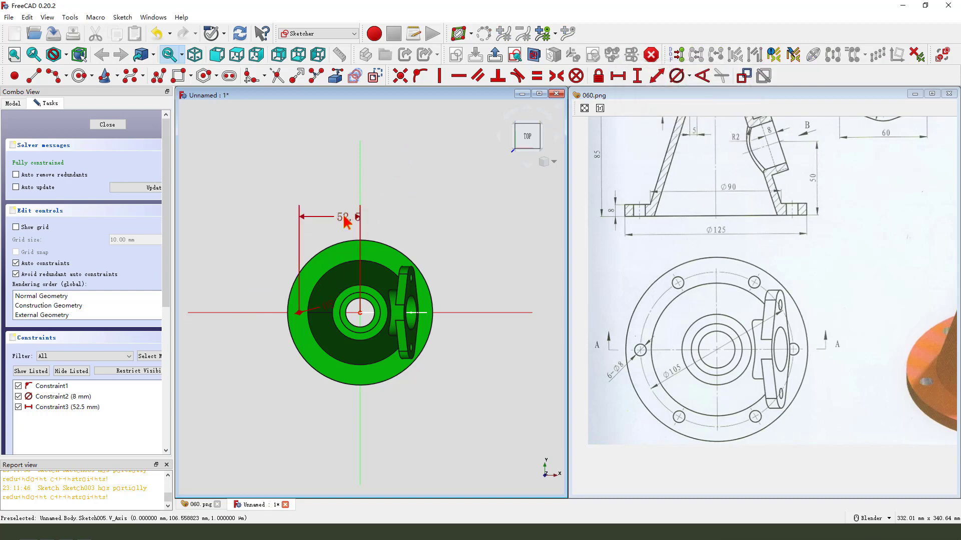
click(495, 54)
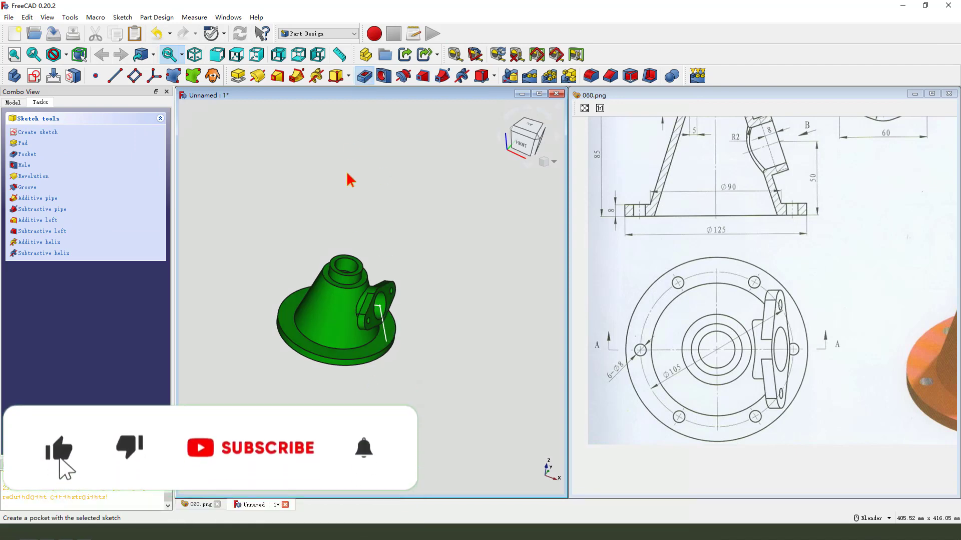
Step: Pocket the 8 mm circle through the base flange with a length of 15 mm and the direction reversed
click(100, 164)
click(105, 169)
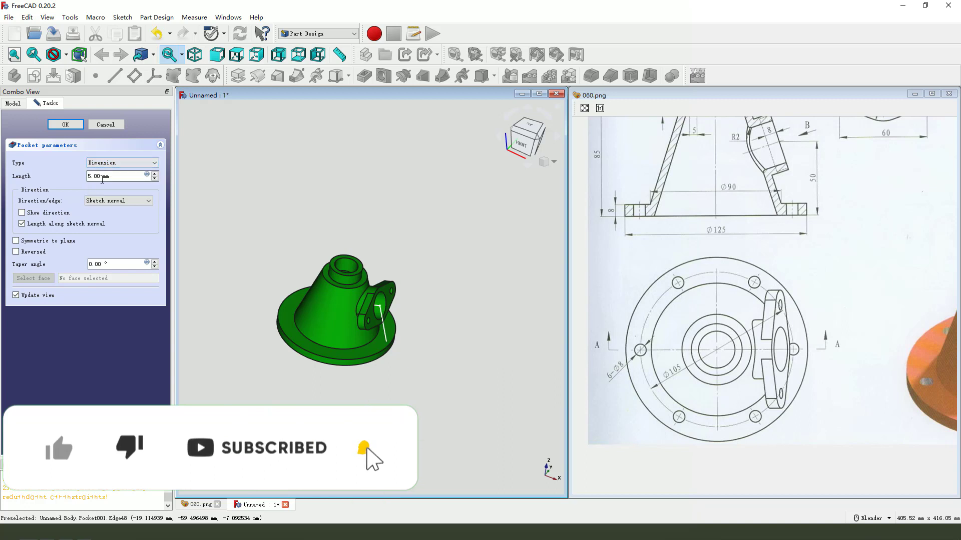
text(1)
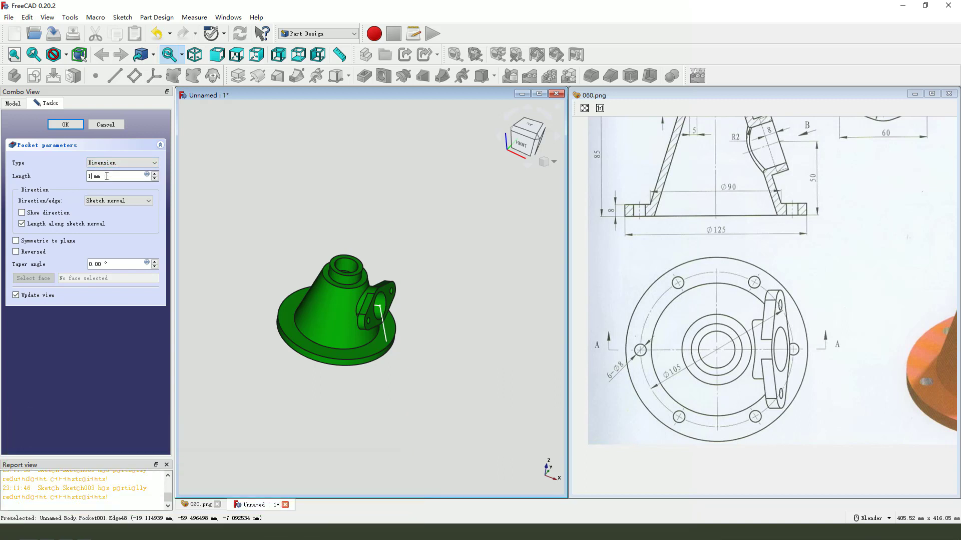
click(16, 252)
scroll(273, 318, up, 3)
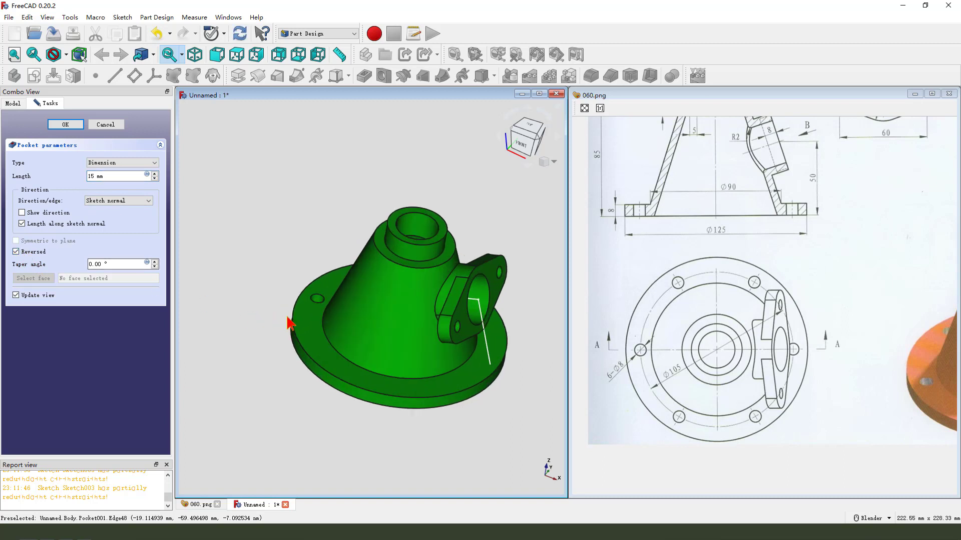
click(62, 124)
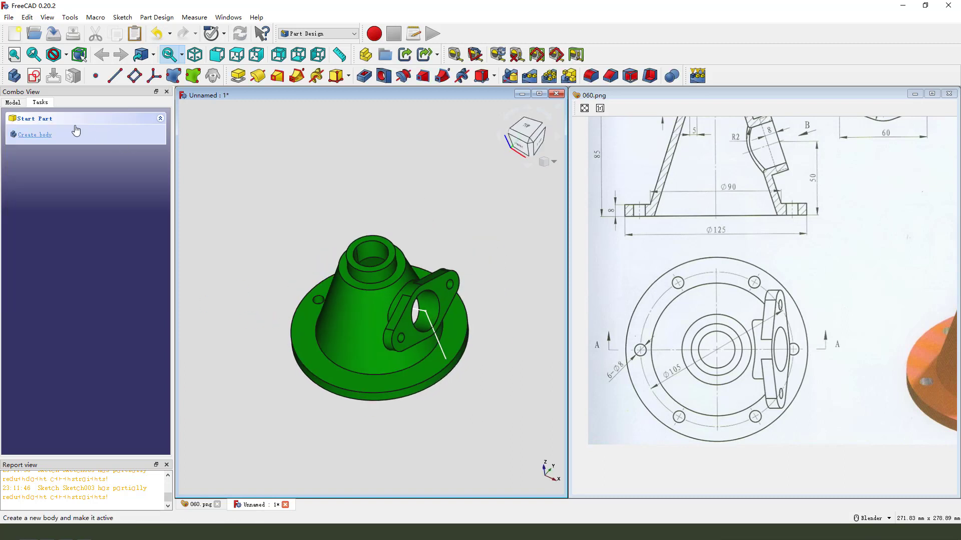
Step: Create a polar pattern of the 8 mm hole pocket about the normal sketch axis, with 6 occurrences over 360°
click(14, 104)
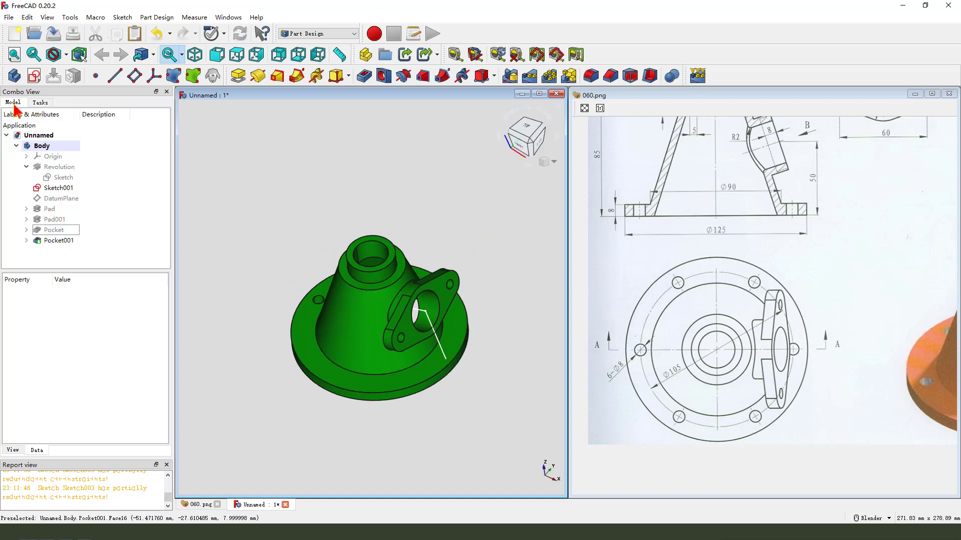
click(62, 240)
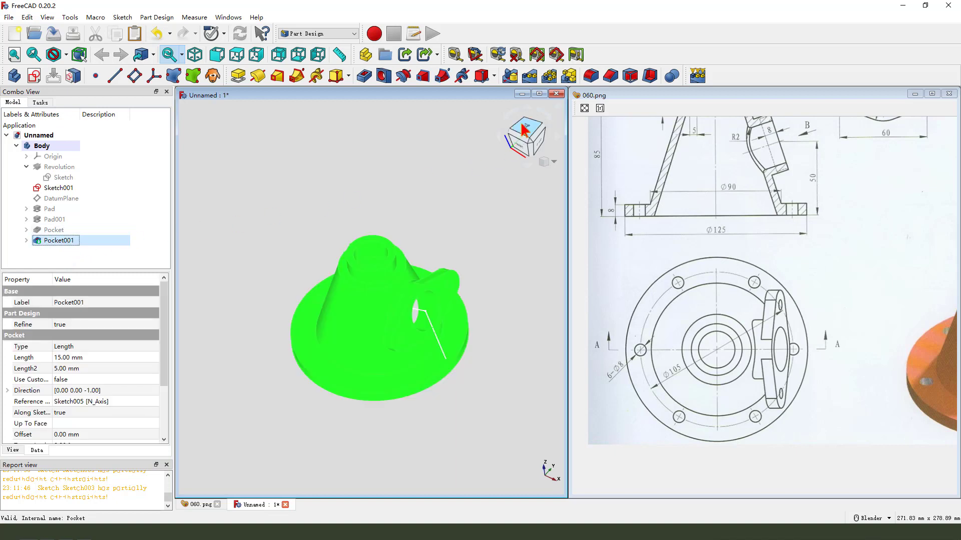
click(549, 76)
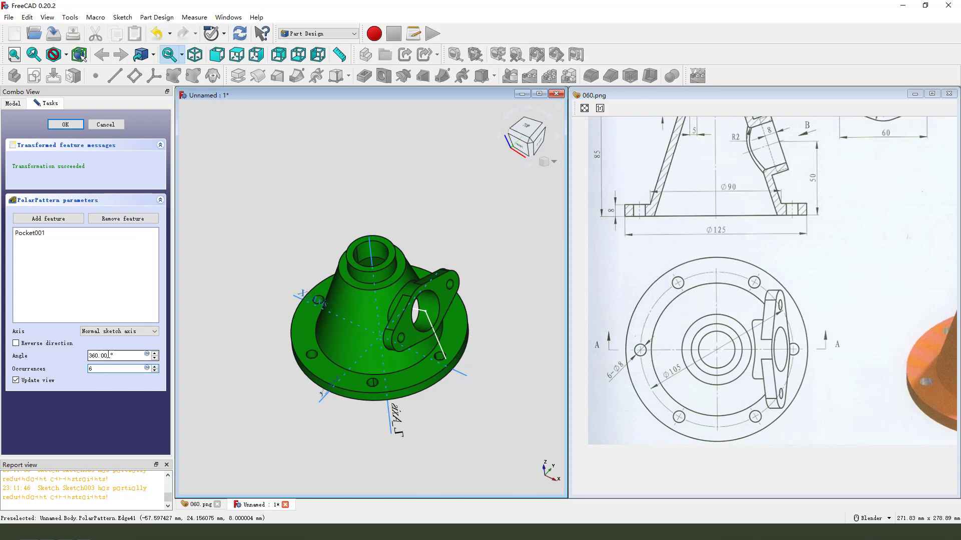
mouse_move(389, 380)
middle_down()
mouse_move(405, 375)
mouse_move(397, 375)
middle_up()
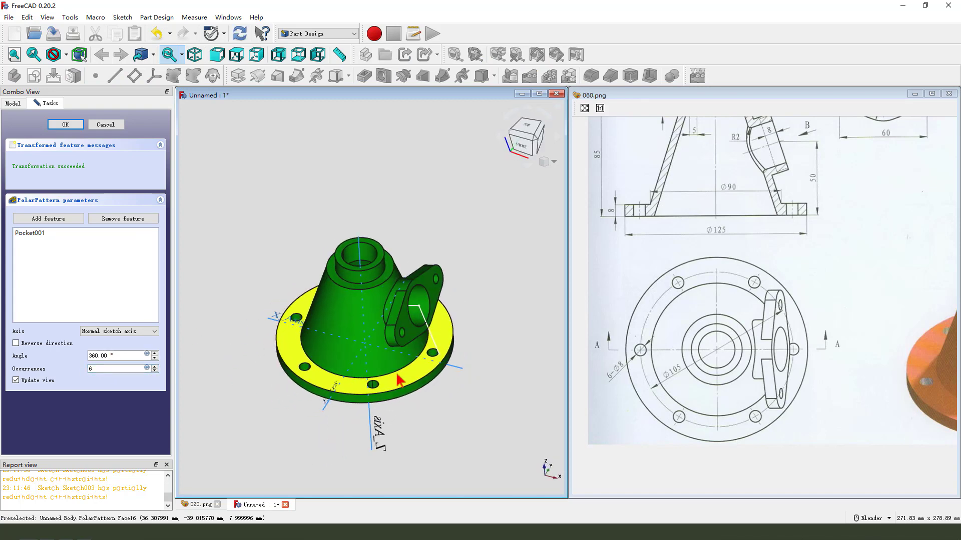
click(65, 124)
Step: Fillet the edge where the side port's bore meets the cone's inner wall with a 2 mm radius, following drawing 060.png
click(758, 353)
middle_drag(759, 354, 689, 448)
mouse_move(728, 372)
middle_down()
mouse_move(753, 353)
mouse_move(759, 334)
middle_up()
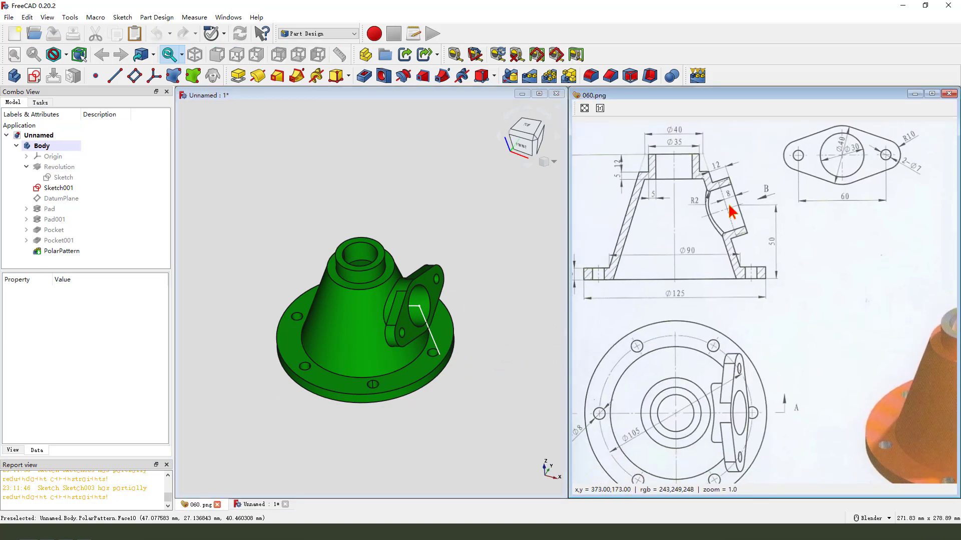
key(ctrl+2)
drag(703, 191, 693, 194)
middle_drag(509, 291, 365, 431)
scroll(368, 394, up, 3)
middle_drag(369, 393, 340, 290)
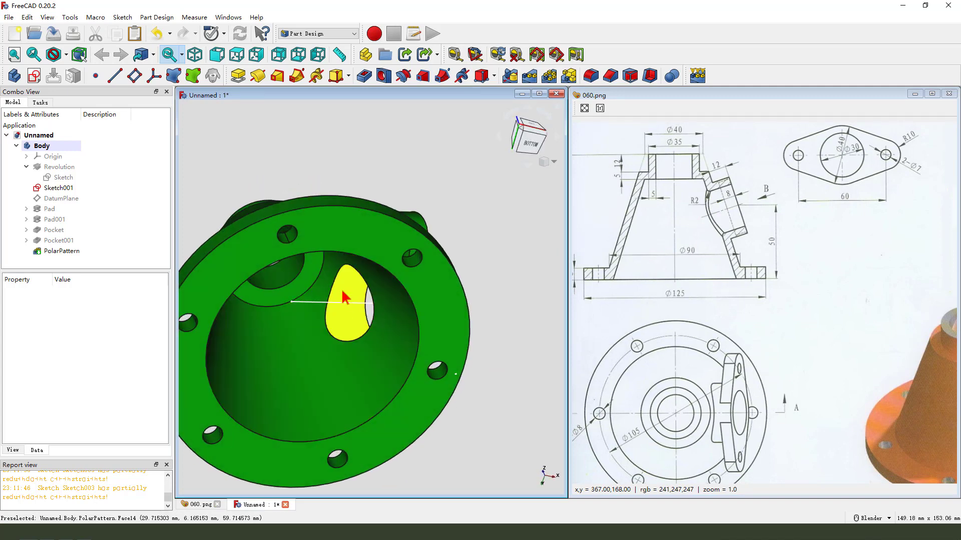
click(335, 274)
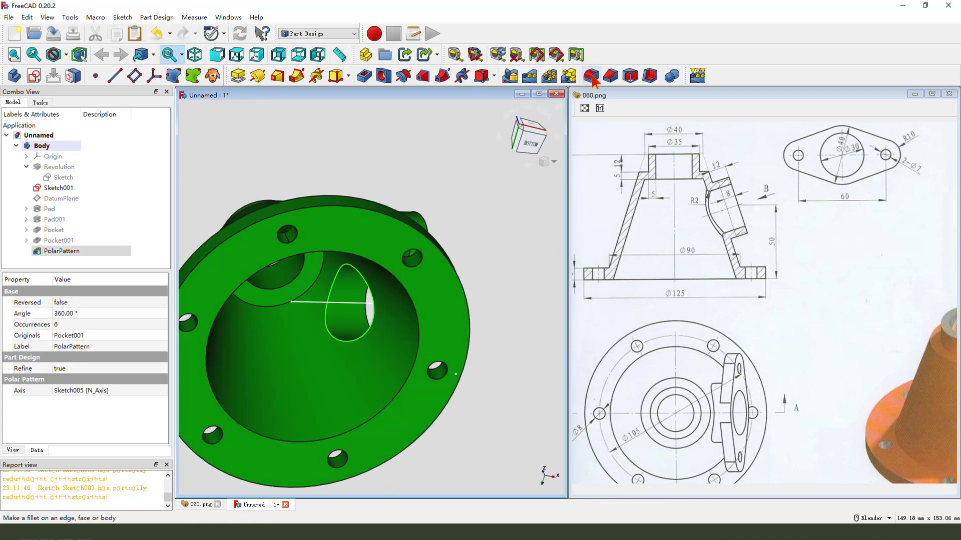
click(591, 76)
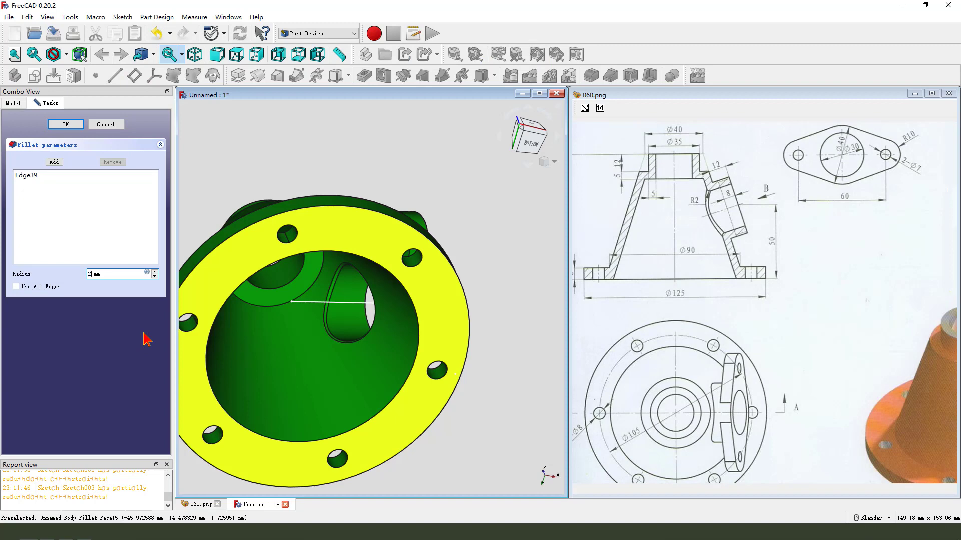
key(Return)
Step: Hide Sketch001, the white construction lines at the side port
scroll(325, 280, down, 5)
mouse_move(405, 283)
middle_down()
mouse_move(361, 401)
mouse_move(318, 395)
middle_up()
middle_drag(451, 371, 375, 354)
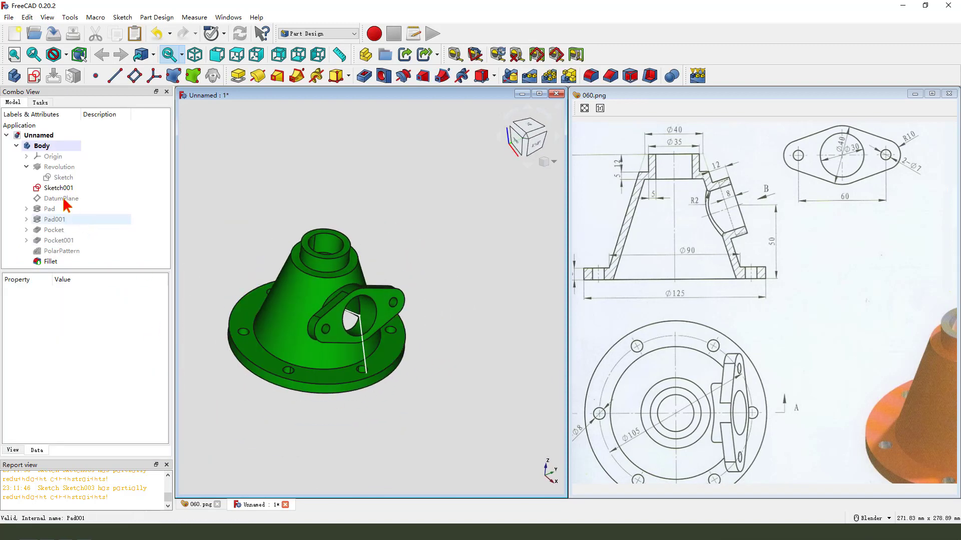
click(58, 188)
mouse_move(471, 304)
middle_down()
mouse_move(349, 350)
mouse_move(412, 369)
mouse_move(451, 345)
mouse_move(465, 321)
middle_up()
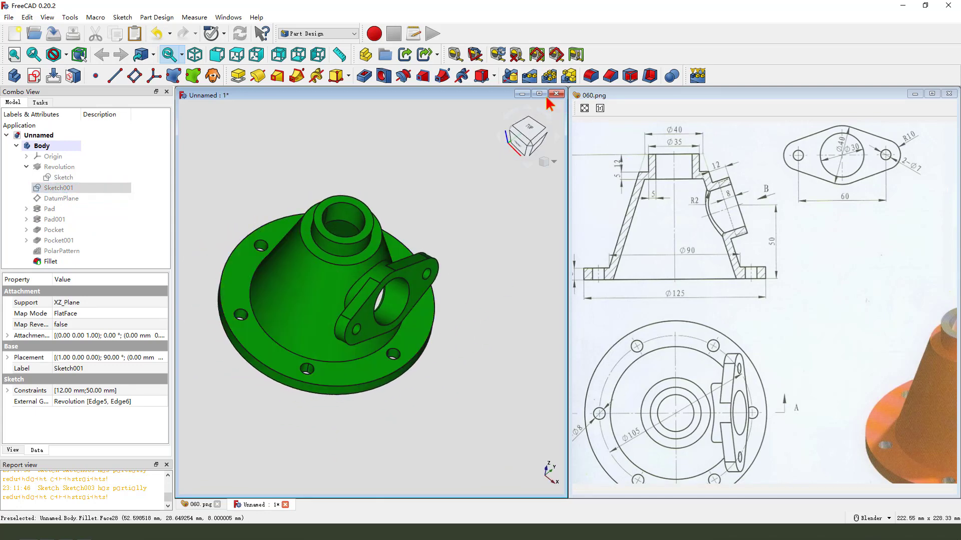
Step: Maximize the model's view window to inspect the finished housing
click(539, 94)
middle_drag(595, 280, 618, 332)
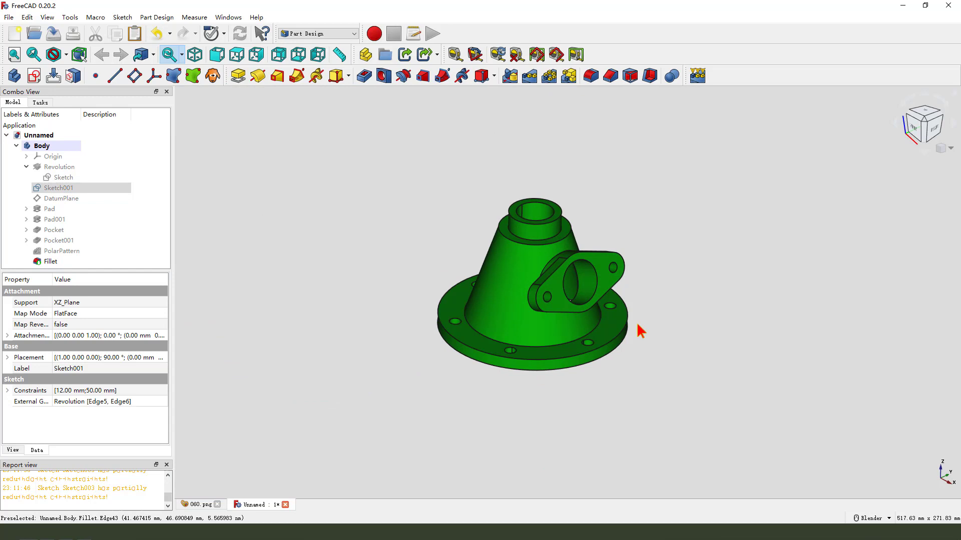
scroll(638, 329, up, 3)
scroll(457, 392, down, 2)
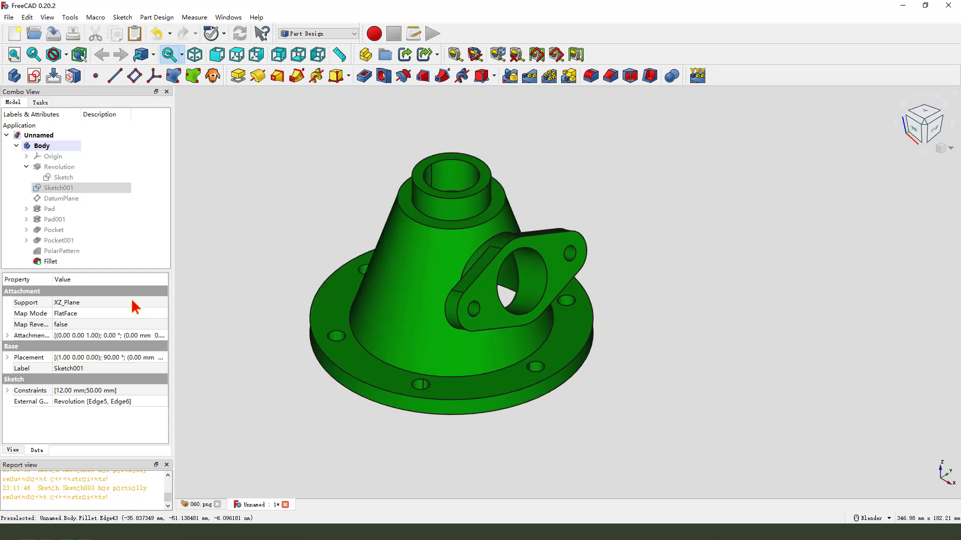
Step: Start per-face colouring of the fillet feature and select the side port's flange face and the top collar's outer faces and shoulder
right_click(50, 261)
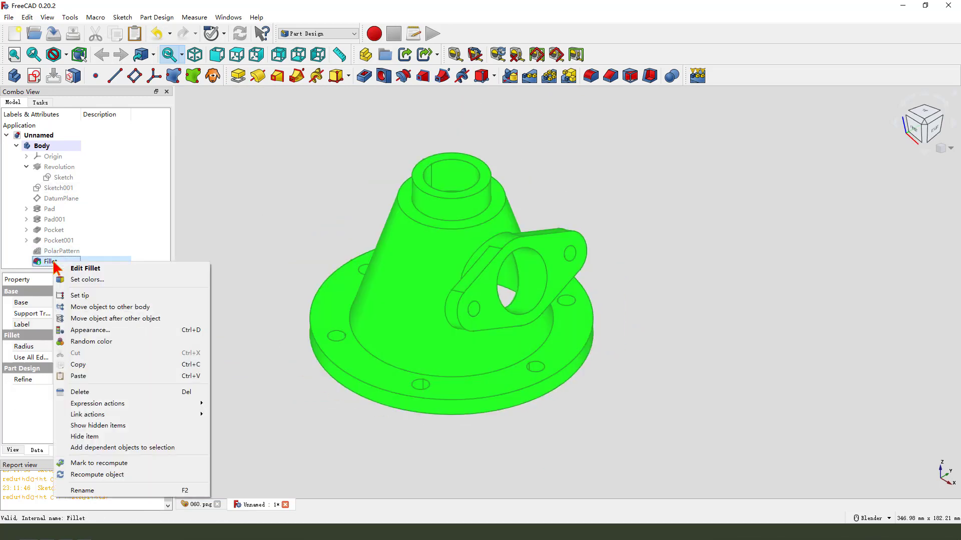
click(86, 280)
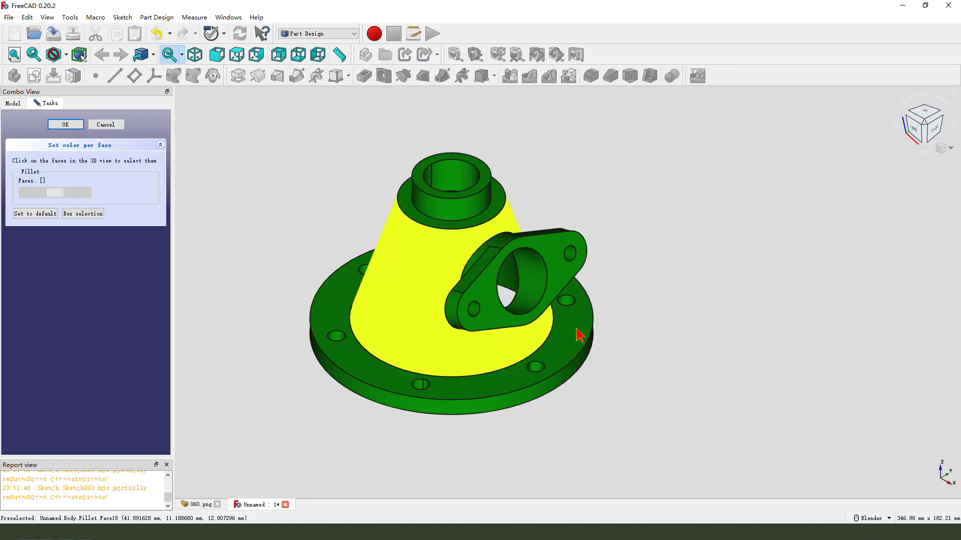
click(566, 245)
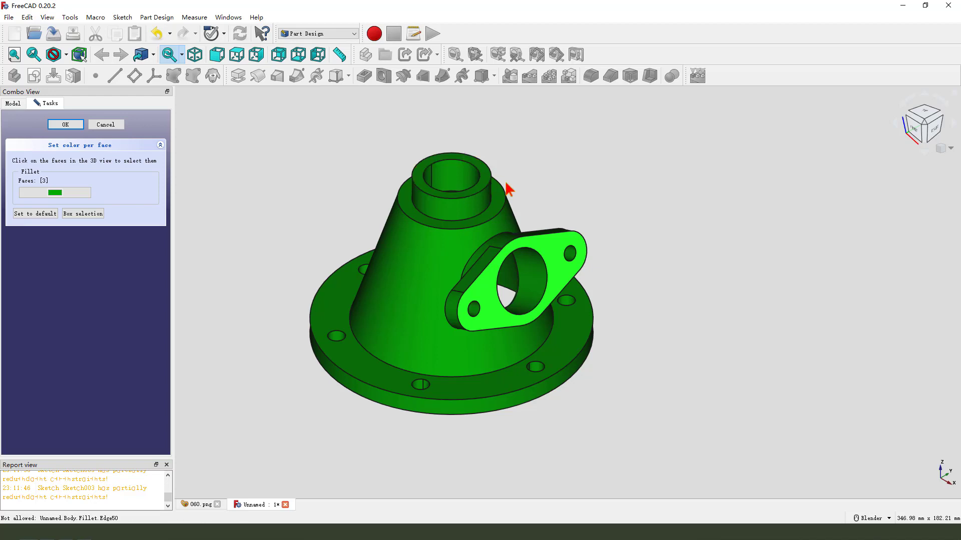
click(484, 181)
click(469, 204)
click(501, 215)
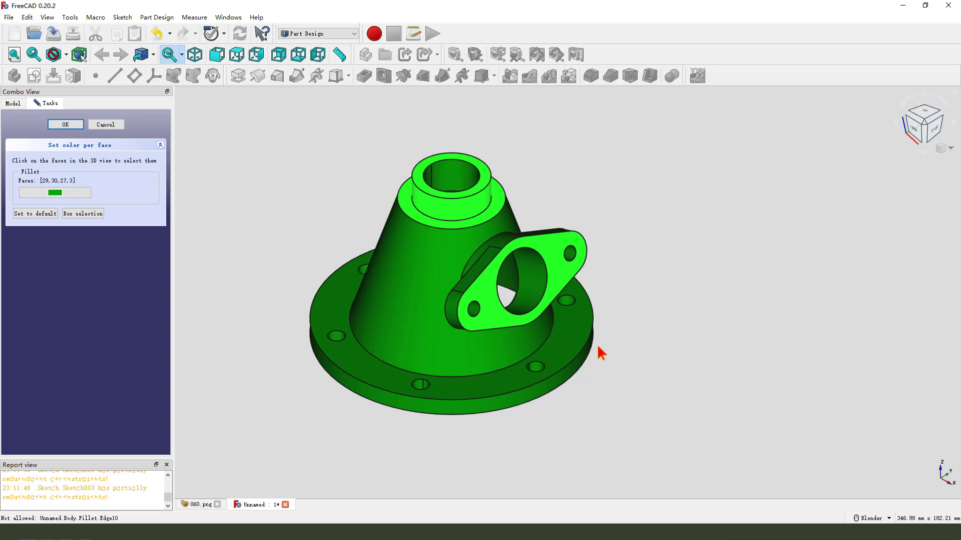
Step: Add the six base flange hole walls, the flange's outer rim and the two small side port hole walls to the colouring selection
click(536, 368)
click(419, 381)
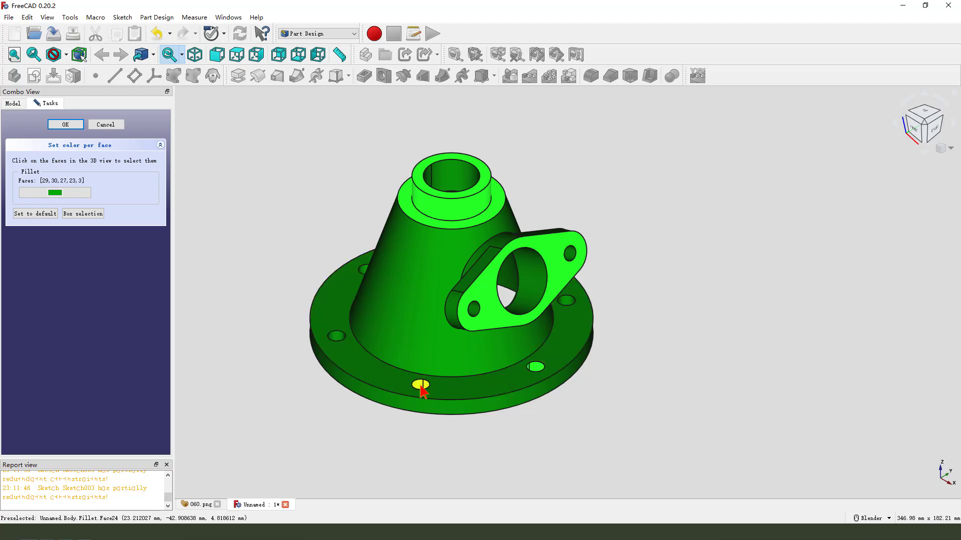
click(337, 336)
middle_drag(336, 336, 375, 291)
click(358, 262)
middle_drag(568, 317, 428, 370)
click(603, 235)
click(625, 213)
middle_drag(461, 380, 579, 294)
middle_drag(619, 188, 565, 209)
click(565, 211)
click(464, 325)
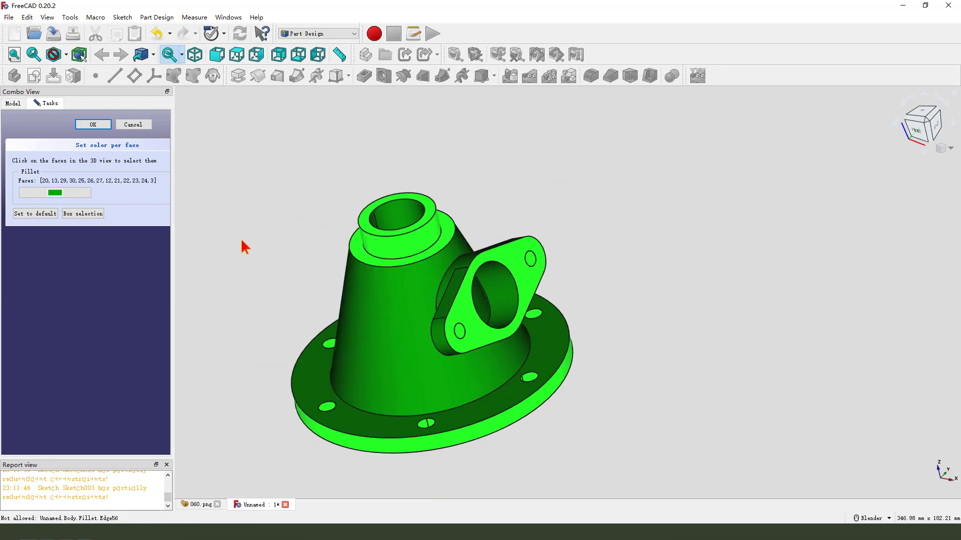
Step: Colour the selected faces red, finish the face colouring and show the housing in isometric view
click(63, 192)
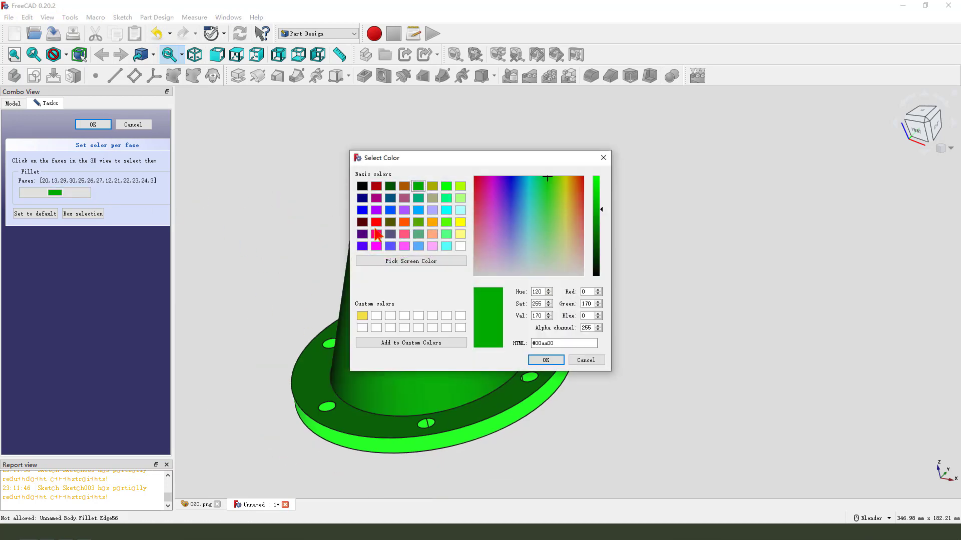
click(376, 221)
click(550, 360)
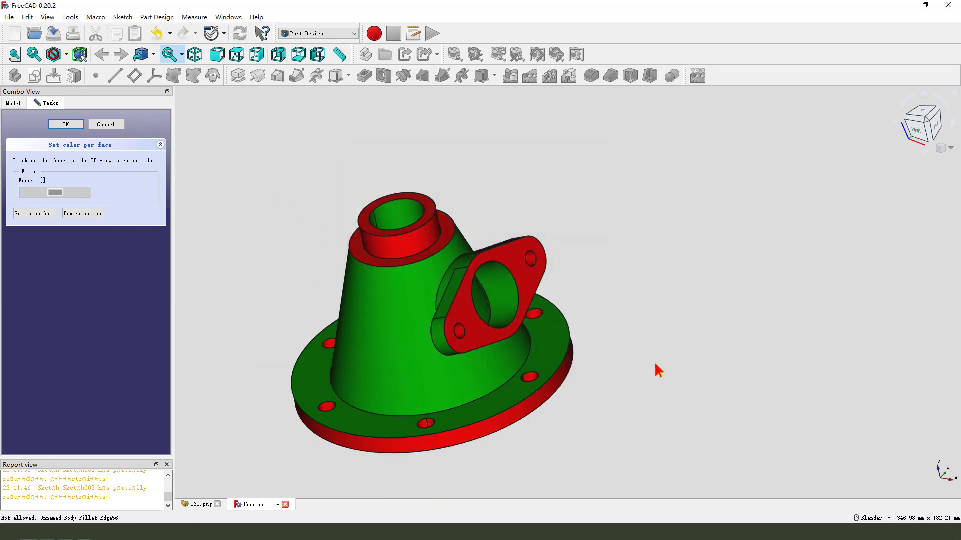
click(68, 125)
key(0)
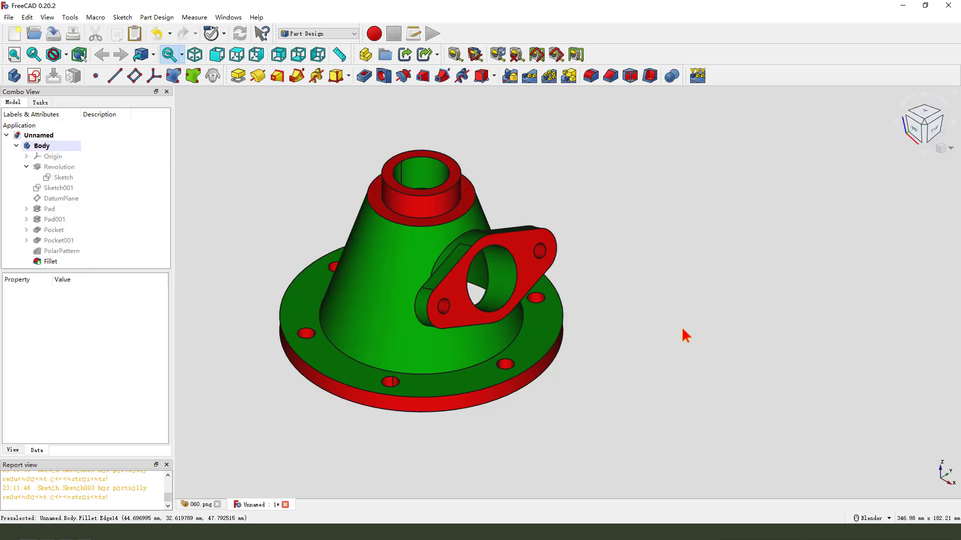